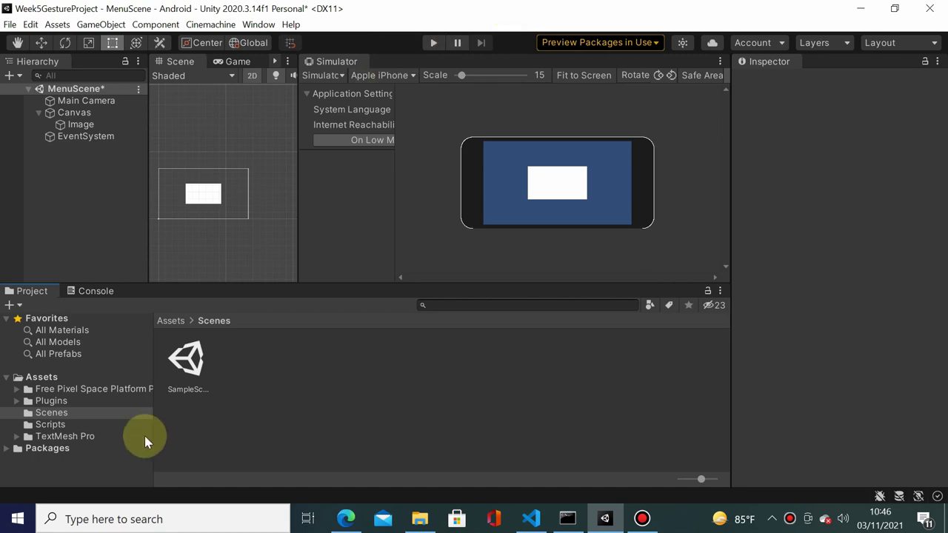
# Open SampleScene from the Scenes folder and choose Don't Save for the modified MenuScene
pyautogui.click(190, 368)
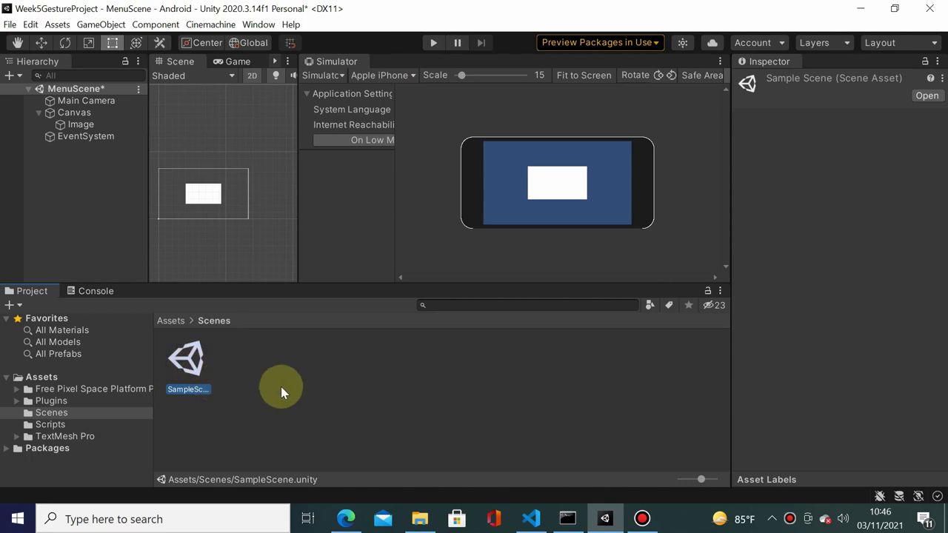
pyautogui.doubleClick(195, 381)
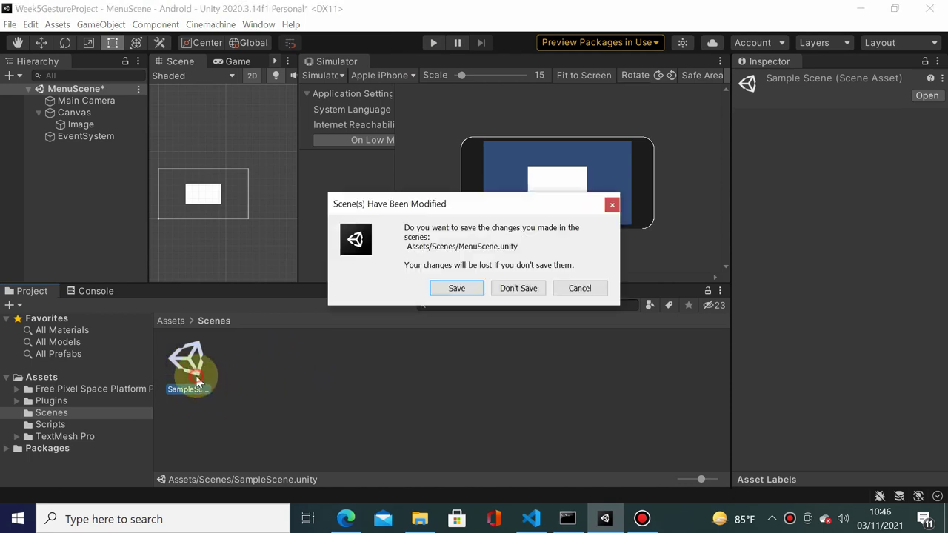
pyautogui.click(500, 290)
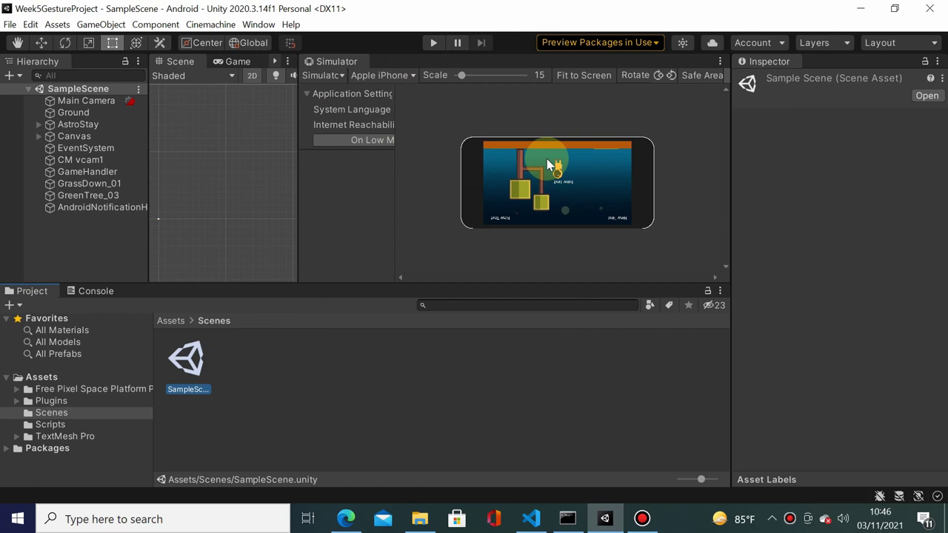
# Start Play mode, turn the simulated device upright and set the Simulator scale to 25
pyautogui.click(433, 43)
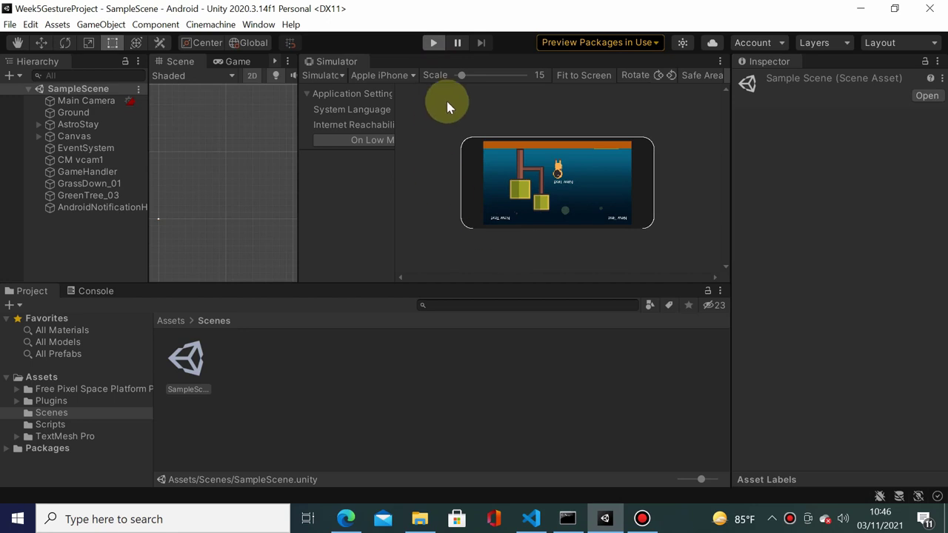
pyautogui.click(433, 43)
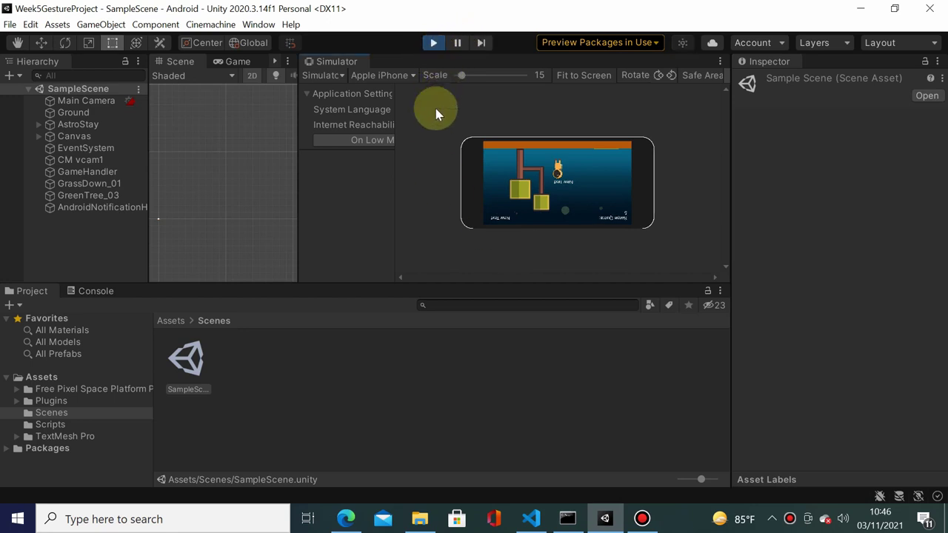
pyautogui.click(668, 75)
pyautogui.click(668, 75)
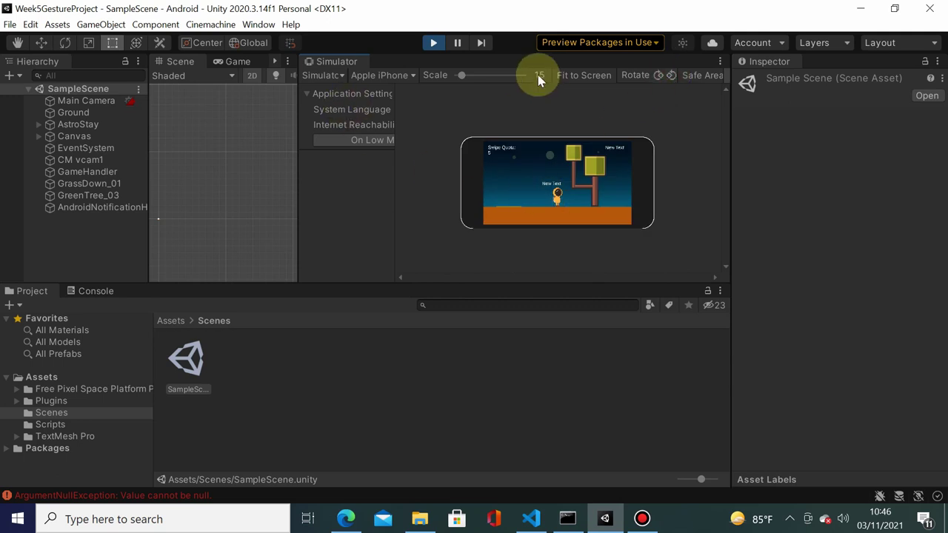
pyautogui.moveTo(461, 76); pyautogui.dragTo(469, 77)
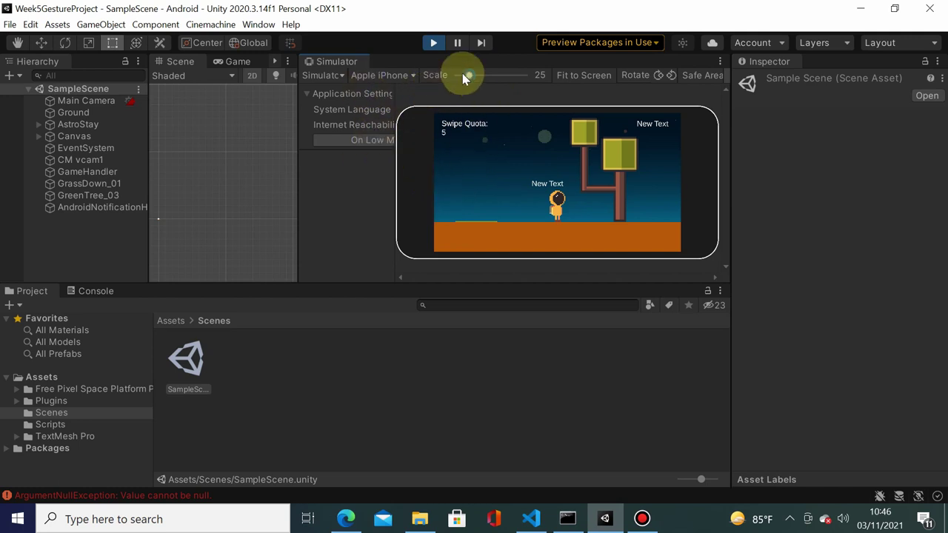
# Browse the simulated device list, keep the Apple iPhone, and stop Play mode
pyautogui.click(433, 45)
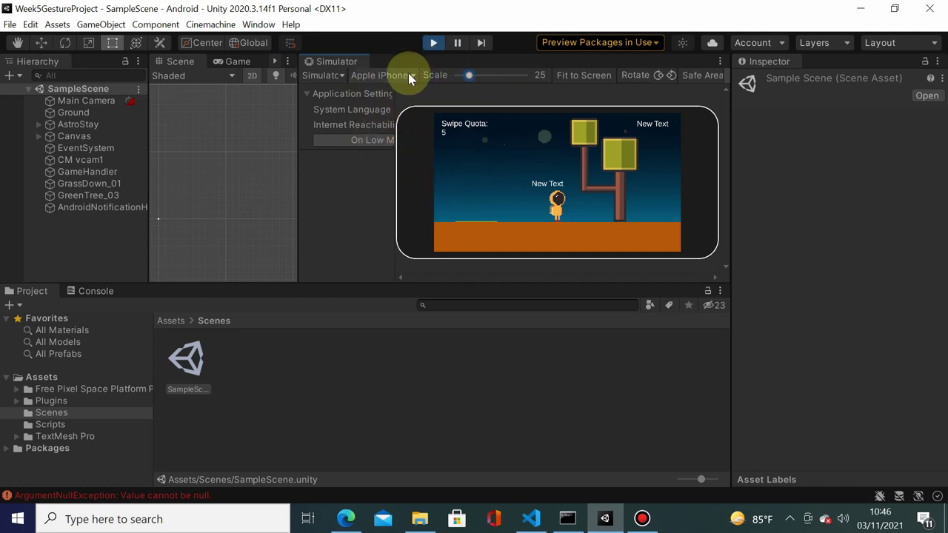
pyautogui.click(410, 77)
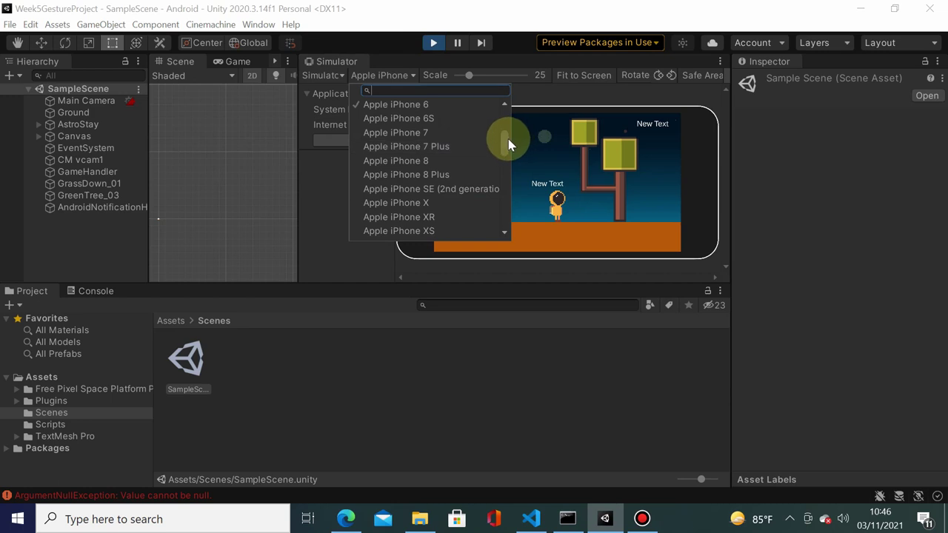
pyautogui.moveTo(510, 140); pyautogui.dragTo(513, 118)
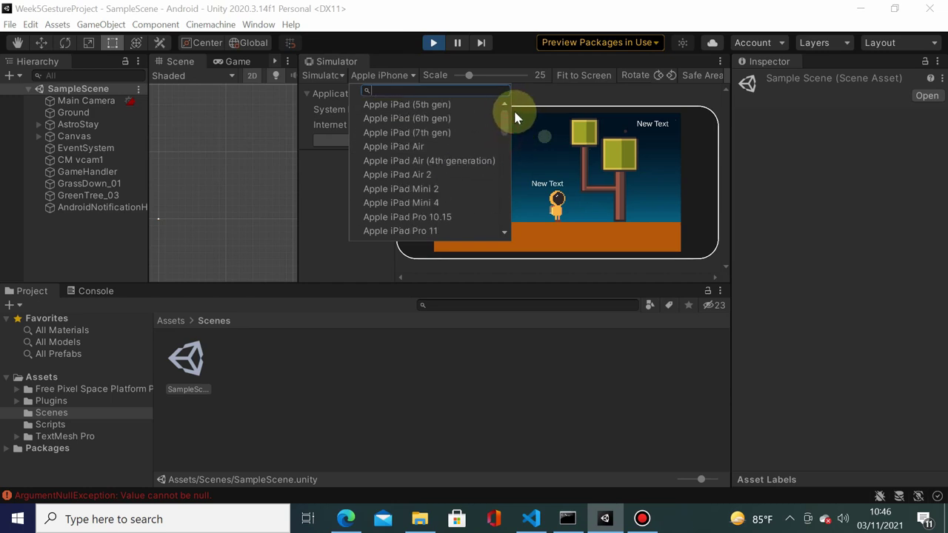
pyautogui.moveTo(515, 119)
pyautogui.mouseDown()
pyautogui.moveTo(493, 180)
pyautogui.moveTo(497, 233)
pyautogui.moveTo(533, 106)
pyautogui.moveTo(503, 176)
pyautogui.moveTo(519, 112)
pyautogui.moveTo(498, 160)
pyautogui.moveTo(526, 95)
pyautogui.mouseUp()
pyautogui.click(428, 45)
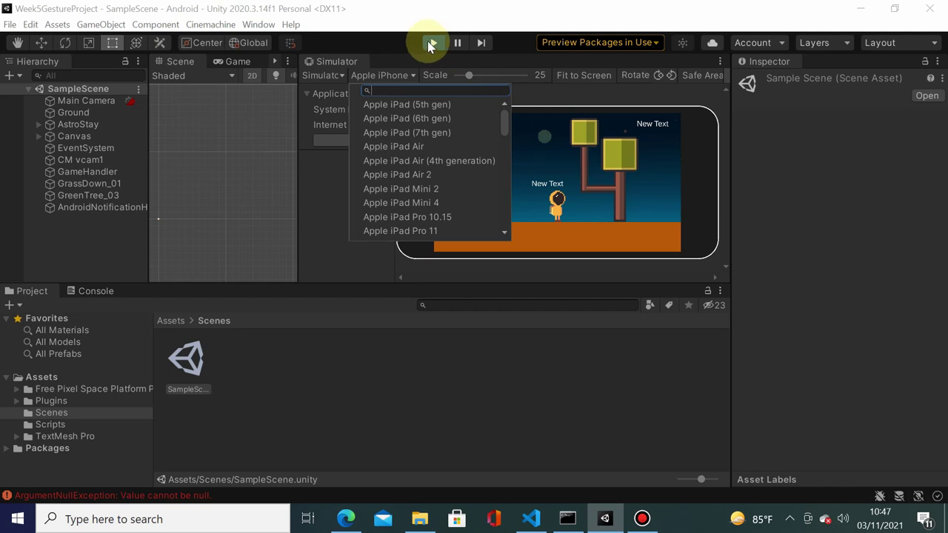
pyautogui.click(433, 44)
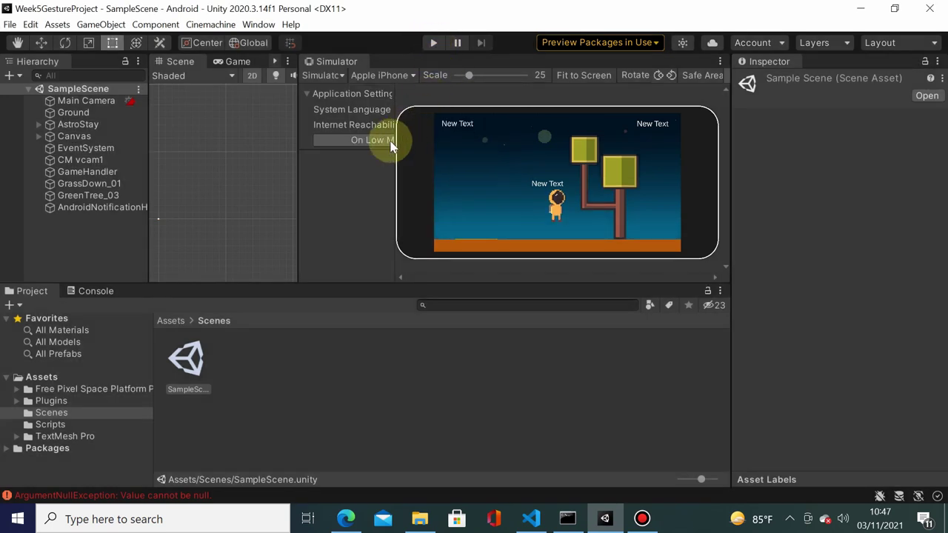
pyautogui.moveTo(477, 171)
pyautogui.mouseDown()
pyautogui.moveTo(512, 205)
pyautogui.moveTo(494, 172)
pyautogui.mouseUp()
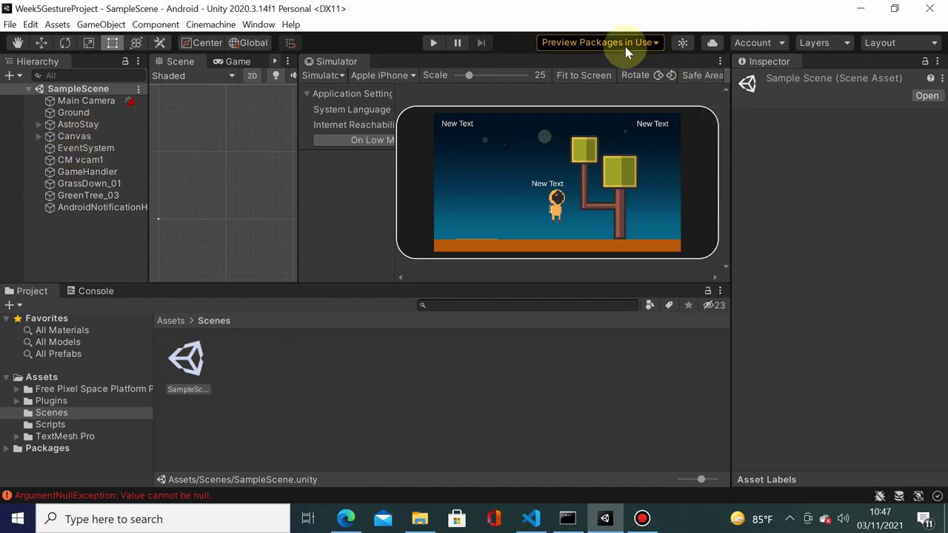
# Create a scene asset named MenuScene in Assets/Scenes and open it
pyautogui.rightClick(262, 364)
pyautogui.rightClick(241, 383)
pyautogui.rightClick(243, 386)
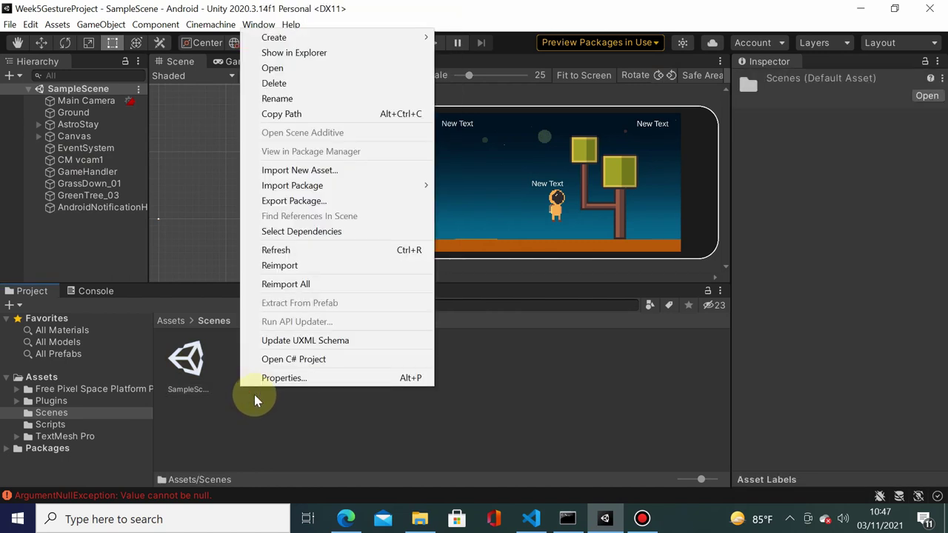
pyautogui.moveTo(377, 38)
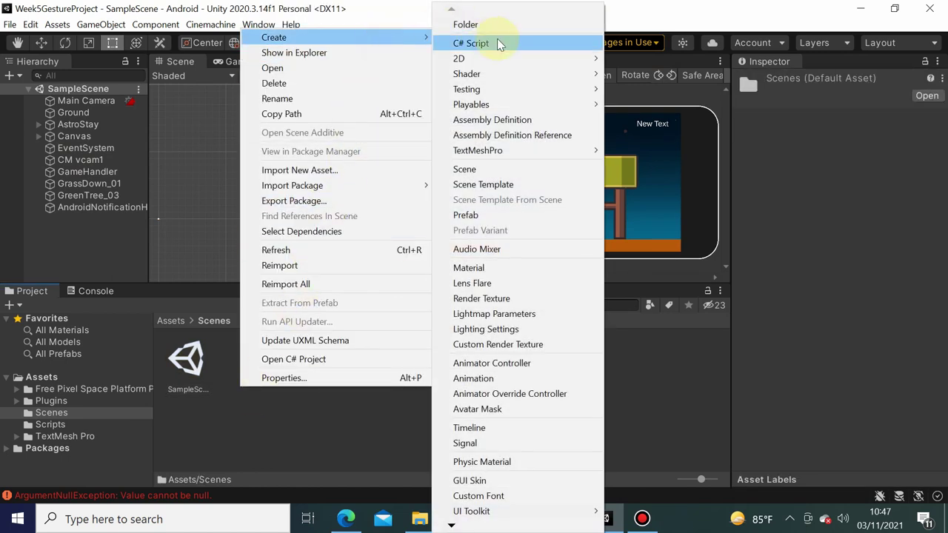
pyautogui.click(521, 169)
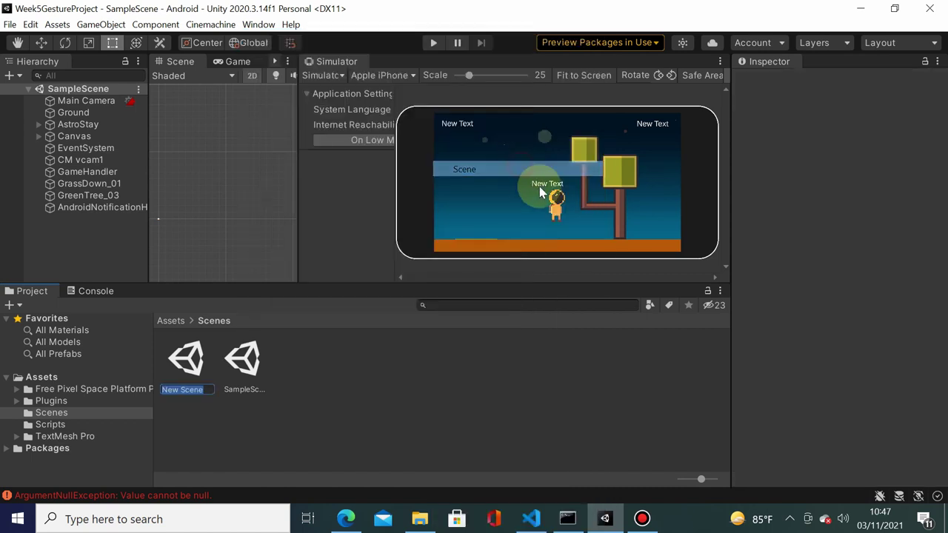
pyautogui.write('Menu')
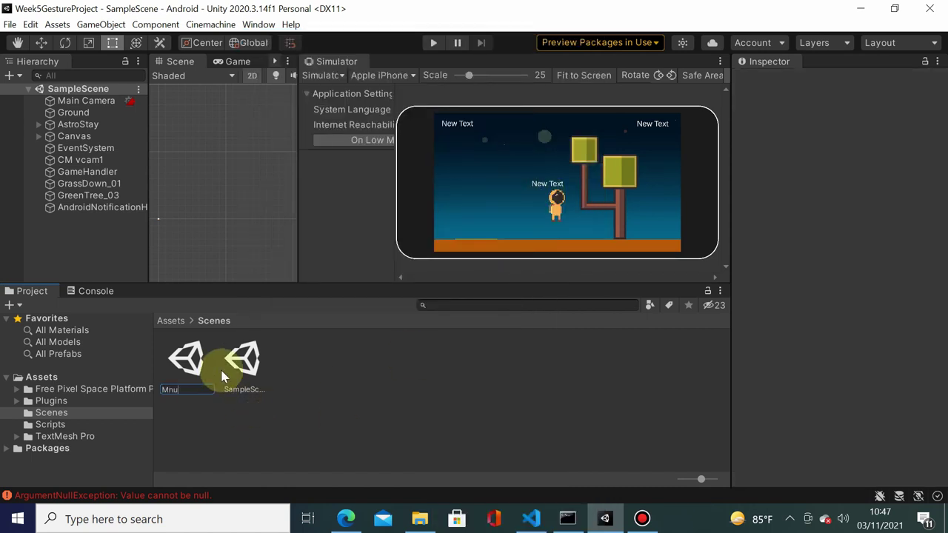
pyautogui.write('Scene')
pyautogui.press('Return')
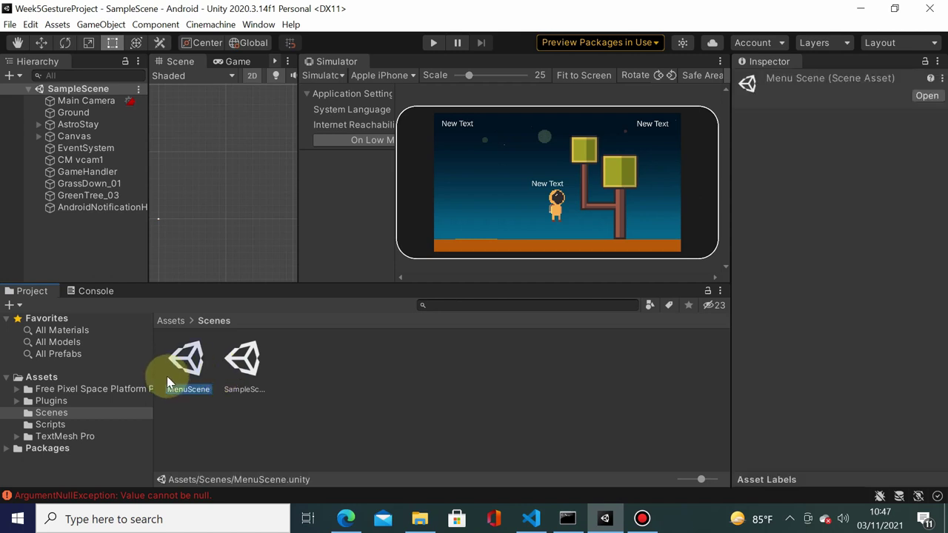
pyautogui.doubleClick(170, 374)
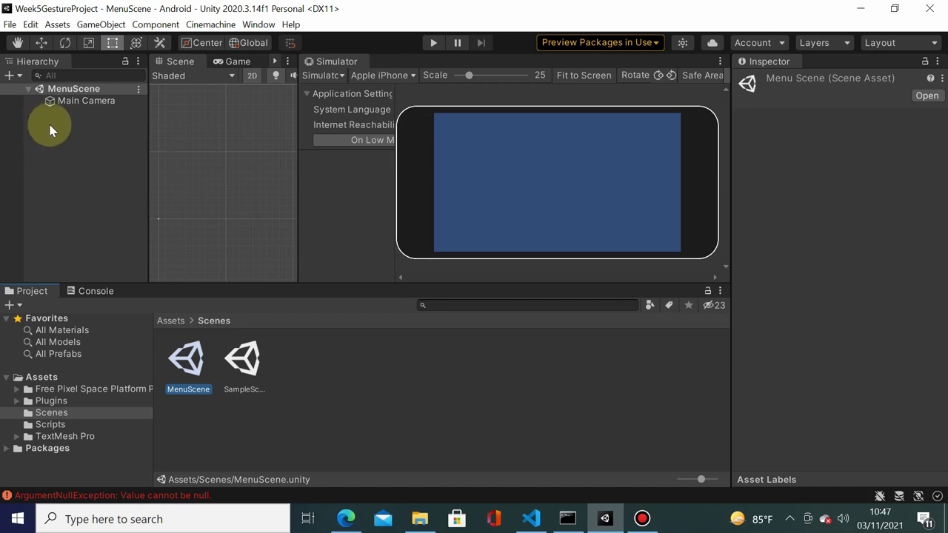
# Add a UI Canvas to MenuScene and widen the Scene view
pyautogui.rightClick(72, 123)
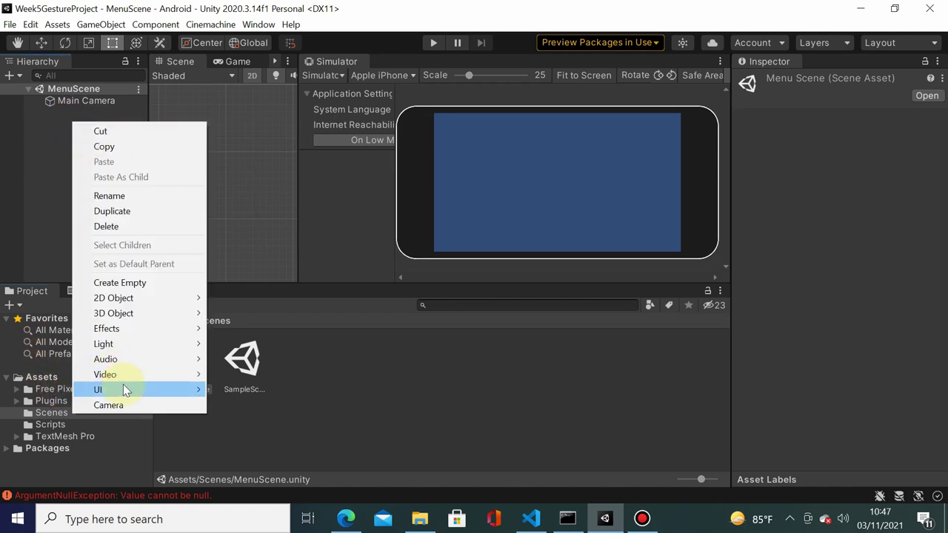
pyautogui.moveTo(123, 387)
pyautogui.click(263, 345)
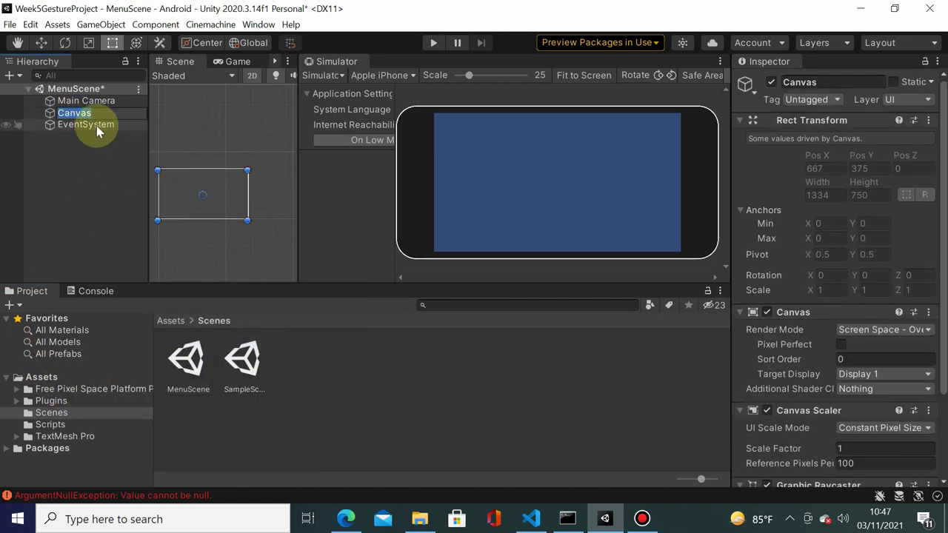
pyautogui.click(105, 200)
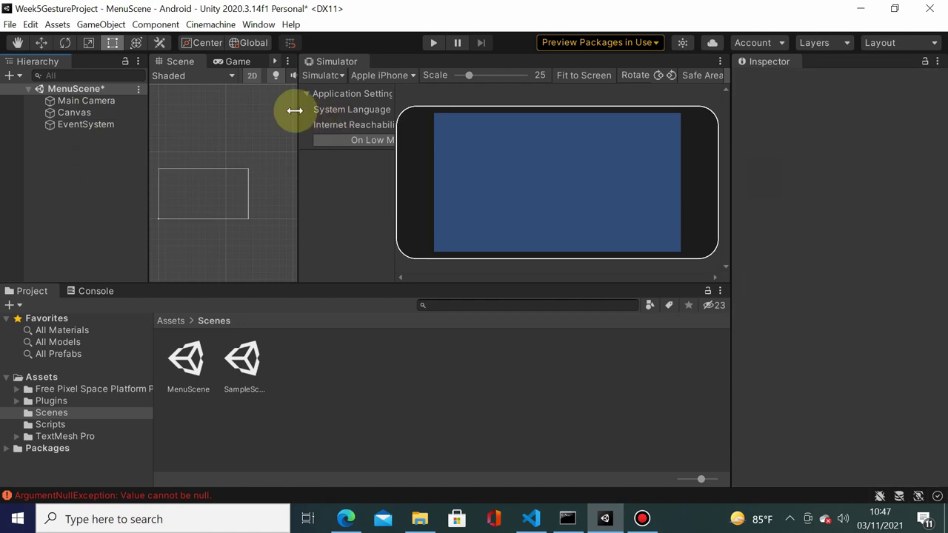
pyautogui.moveTo(296, 110); pyautogui.dragTo(650, 109)
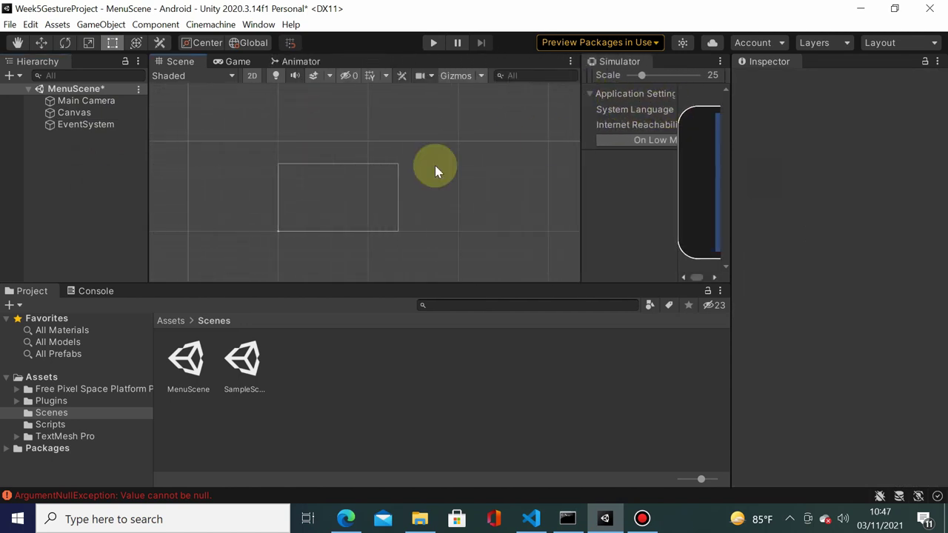
# Add a UI Image as a child of the Canvas
pyautogui.rightClick(77, 113)
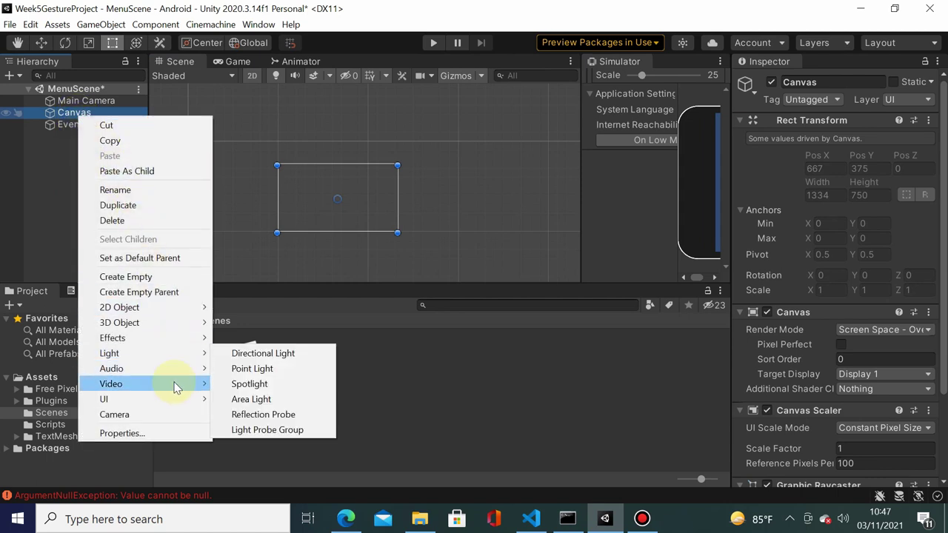
pyautogui.moveTo(185, 399)
pyautogui.click(316, 191)
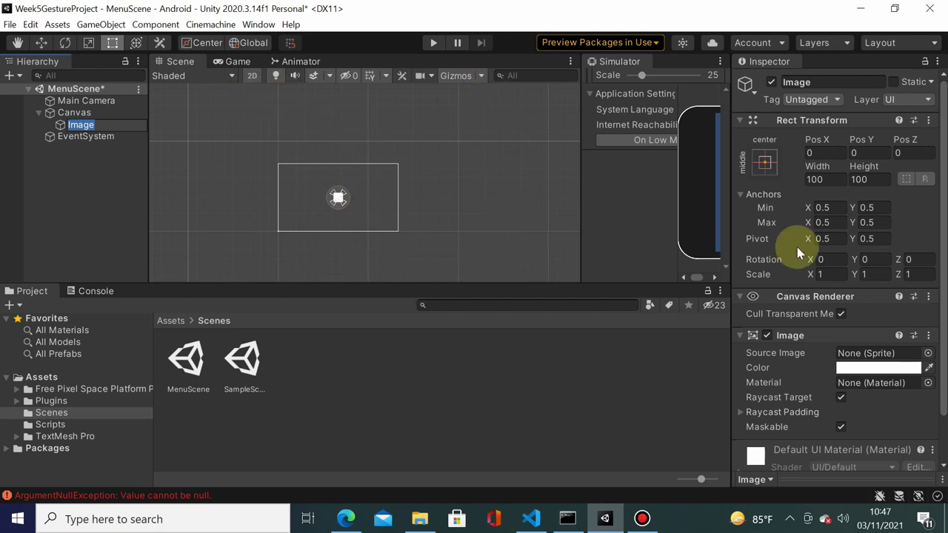
pyautogui.press('Return')
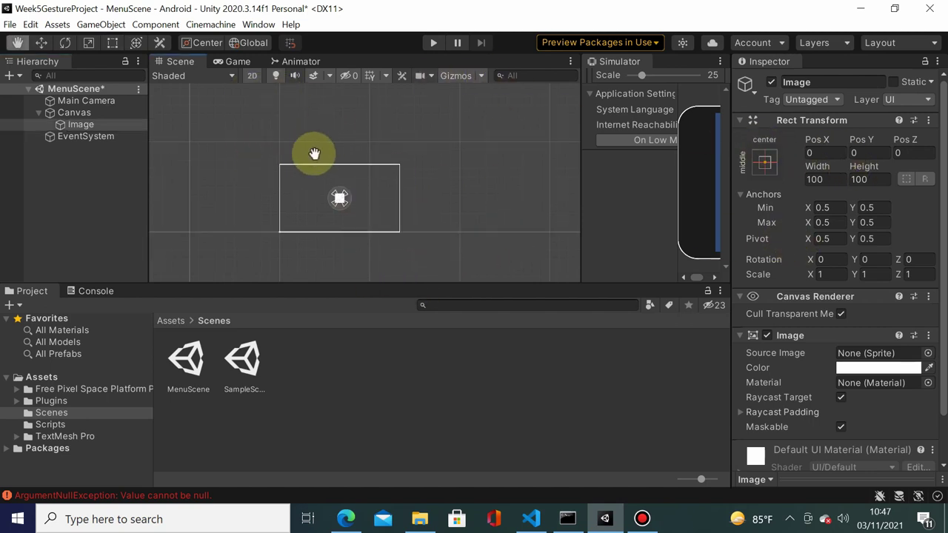
pyautogui.moveTo(313, 151); pyautogui.dragTo(395, 163, button='middle')
pyautogui.scroll(2, 395, 167)
pyautogui.scroll(3, 394, 185)
pyautogui.scroll(1, 389, 196)
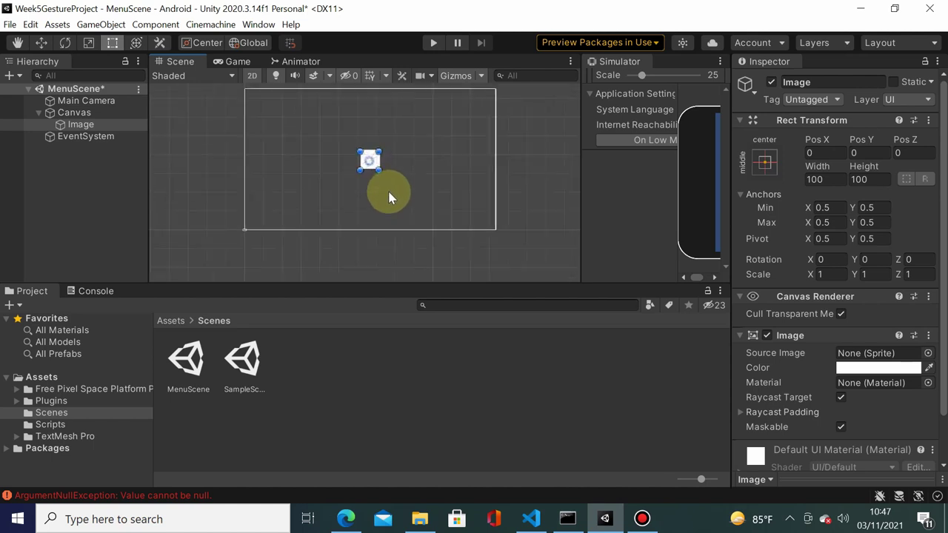
pyautogui.moveTo(430, 192); pyautogui.dragTo(431, 205, button='middle')
pyautogui.scroll(1, 431, 204)
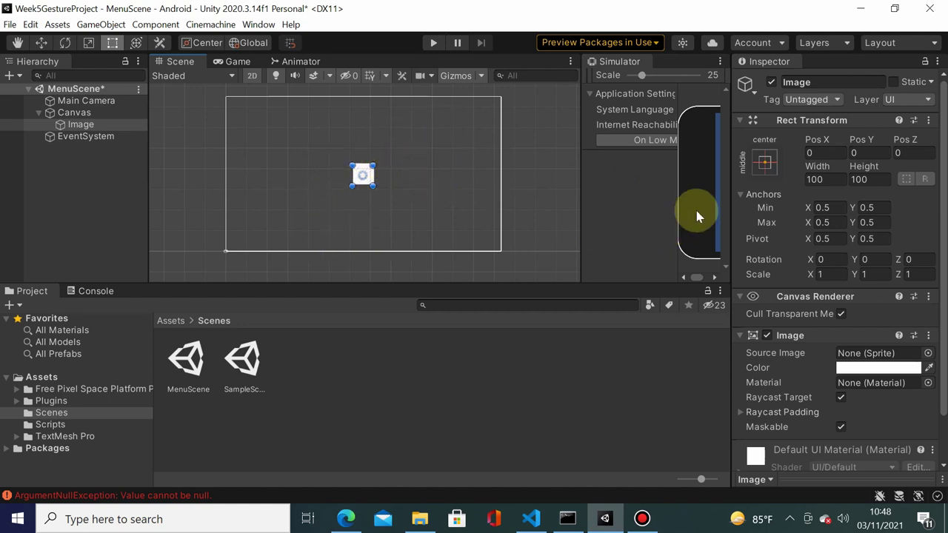
# Widen the Inspector and Simulator panels and simulate a Sony Xperia XZ Premium
pyautogui.moveTo(734, 194); pyautogui.dragTo(725, 198)
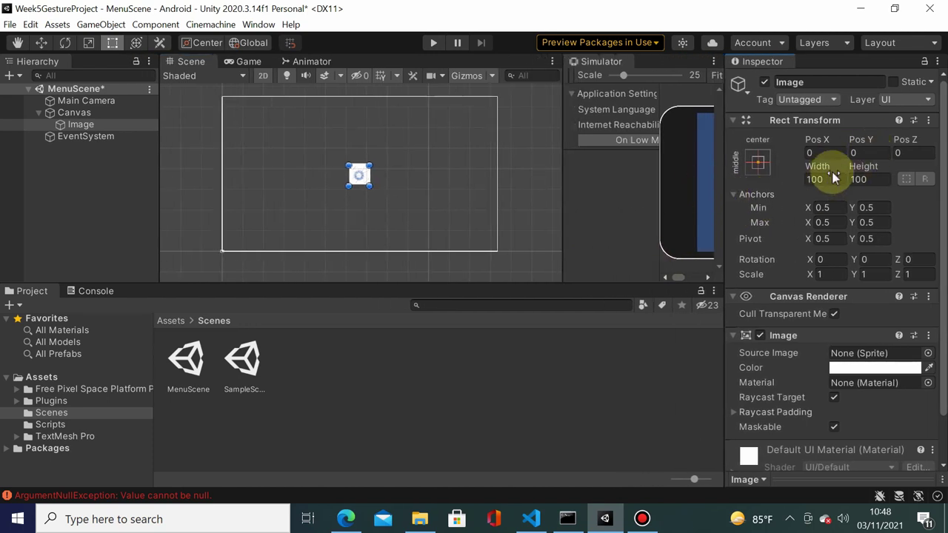
pyautogui.click(564, 102)
pyautogui.moveTo(564, 101); pyautogui.dragTo(356, 129)
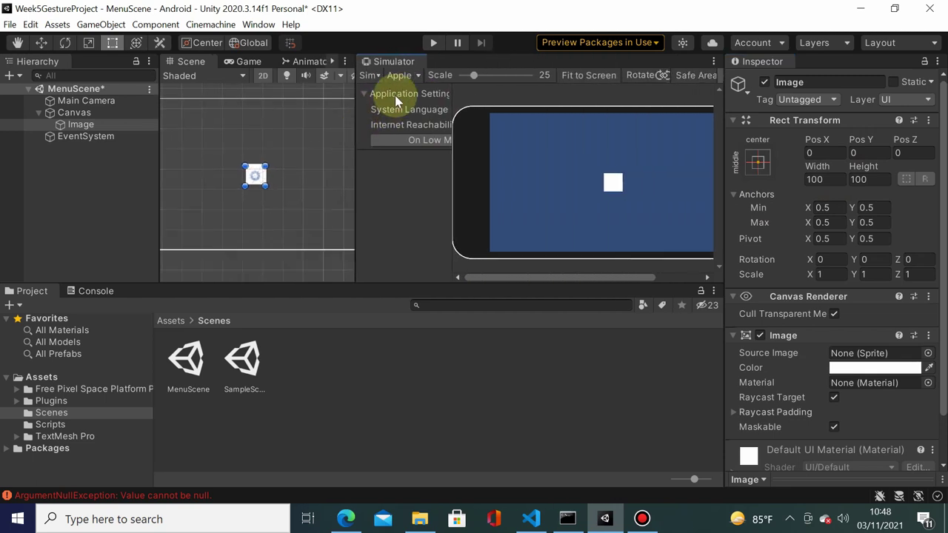
pyautogui.click(413, 80)
pyautogui.moveTo(538, 145); pyautogui.dragTo(539, 214)
pyautogui.click(500, 185)
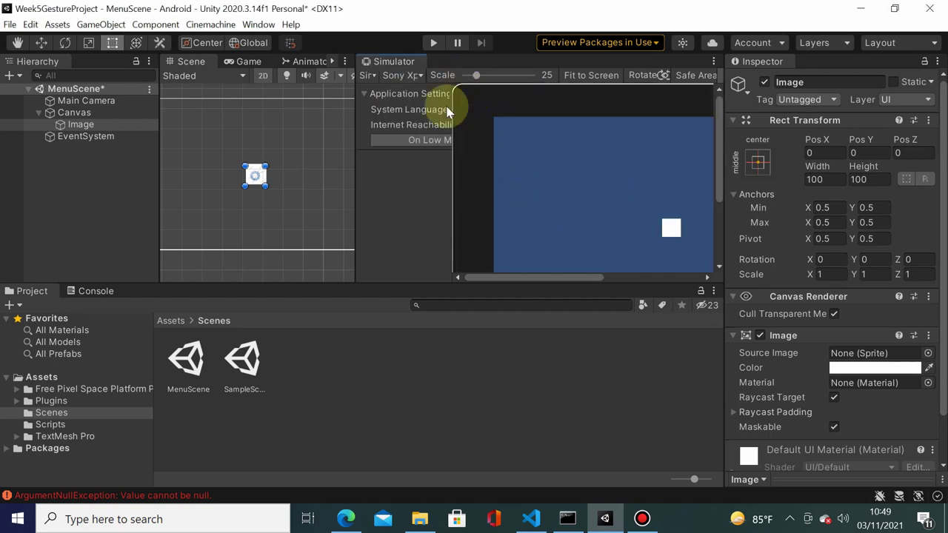
# Switch the simulated device to an Apple iPad and lower the scale to fit its screen
pyautogui.click(419, 77)
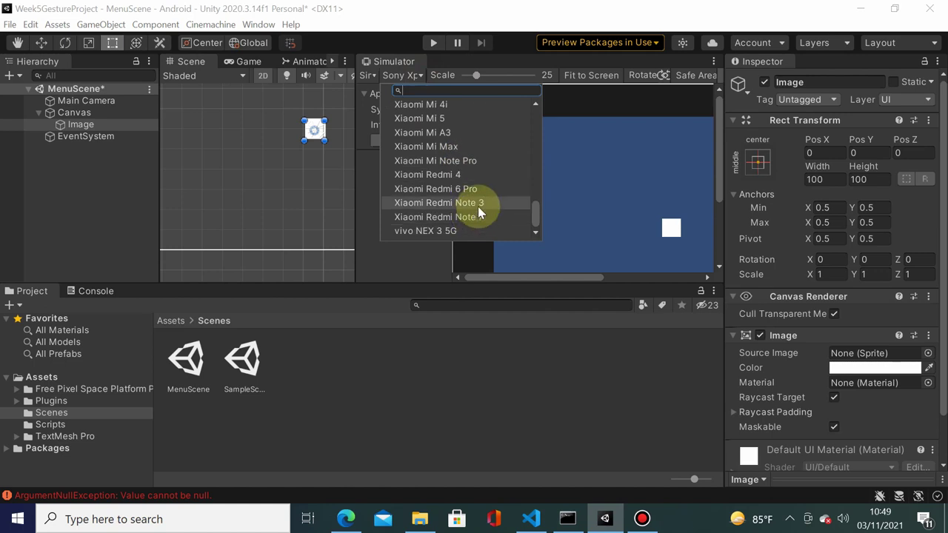
pyautogui.scroll(5, 482, 205)
pyautogui.scroll(2, 502, 178)
pyautogui.scroll(2, 501, 178)
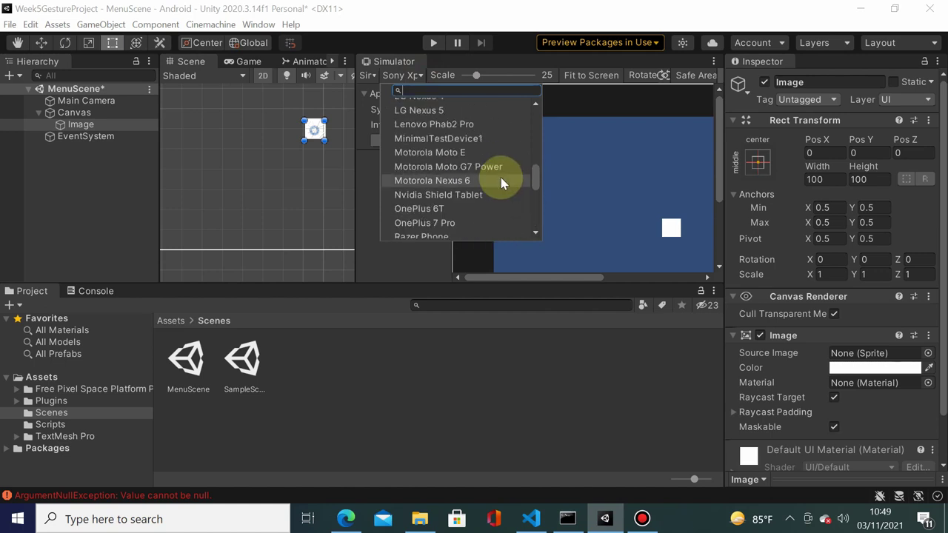
pyautogui.scroll(3, 499, 177)
pyautogui.scroll(2, 498, 177)
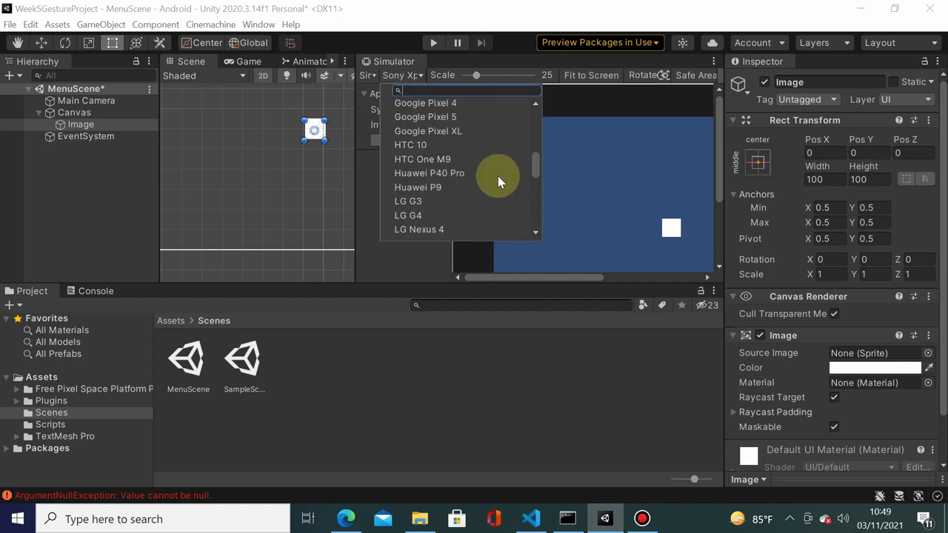
pyautogui.scroll(2, 496, 176)
pyautogui.scroll(1, 475, 181)
pyautogui.scroll(4, 470, 180)
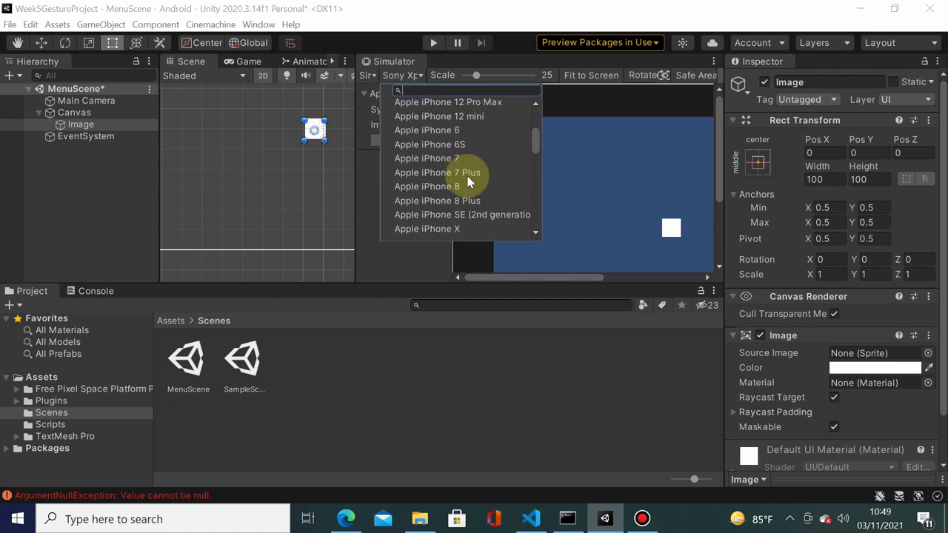
pyautogui.scroll(1, 467, 178)
pyautogui.scroll(1, 467, 181)
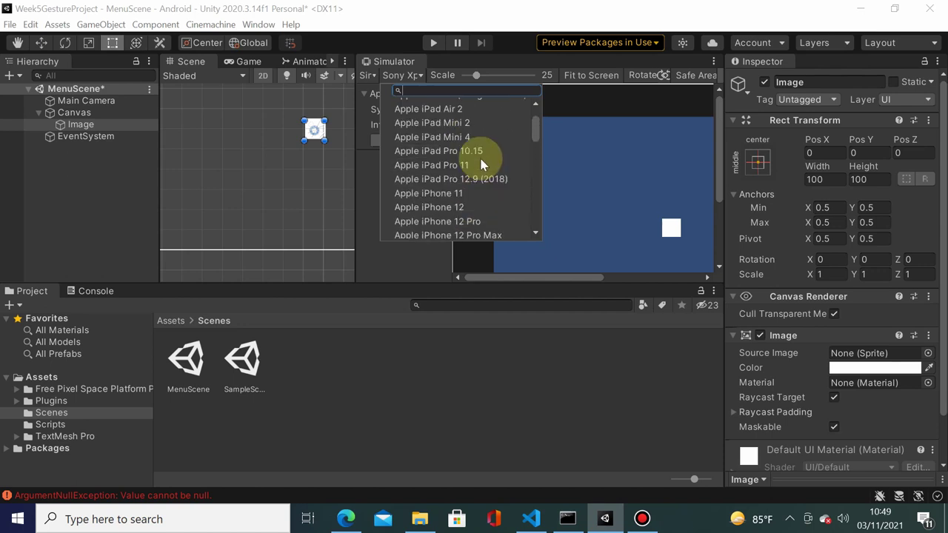
pyautogui.scroll(-2, 481, 177)
pyautogui.scroll(3, 476, 169)
pyautogui.scroll(1, 476, 138)
pyautogui.click(474, 132)
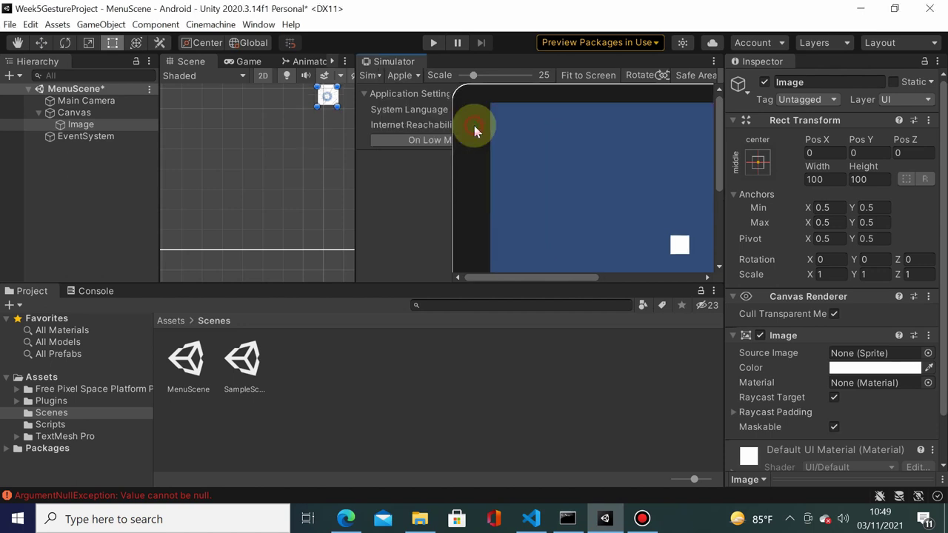
pyautogui.moveTo(444, 154)
pyautogui.mouseDown()
pyautogui.moveTo(394, 155)
pyautogui.moveTo(459, 143)
pyautogui.mouseUp()
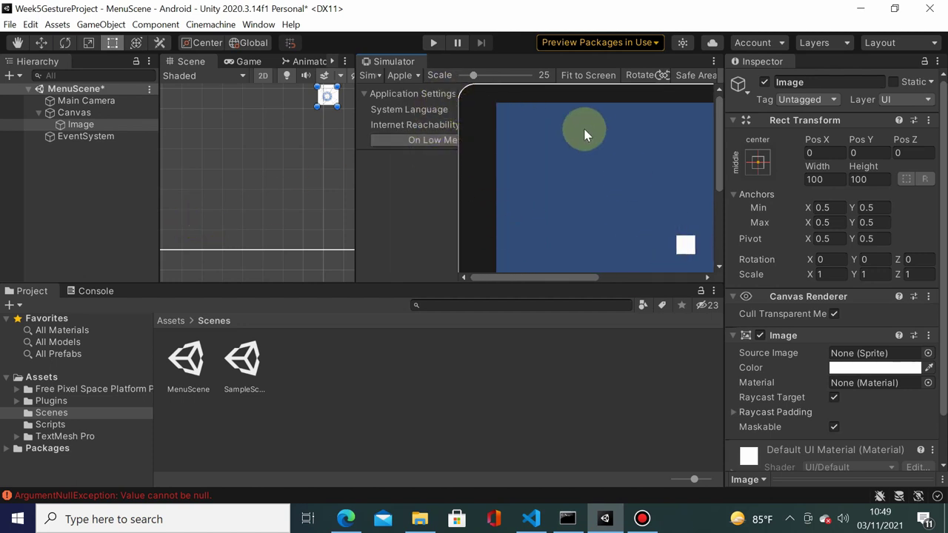
pyautogui.moveTo(473, 74); pyautogui.dragTo(464, 77)
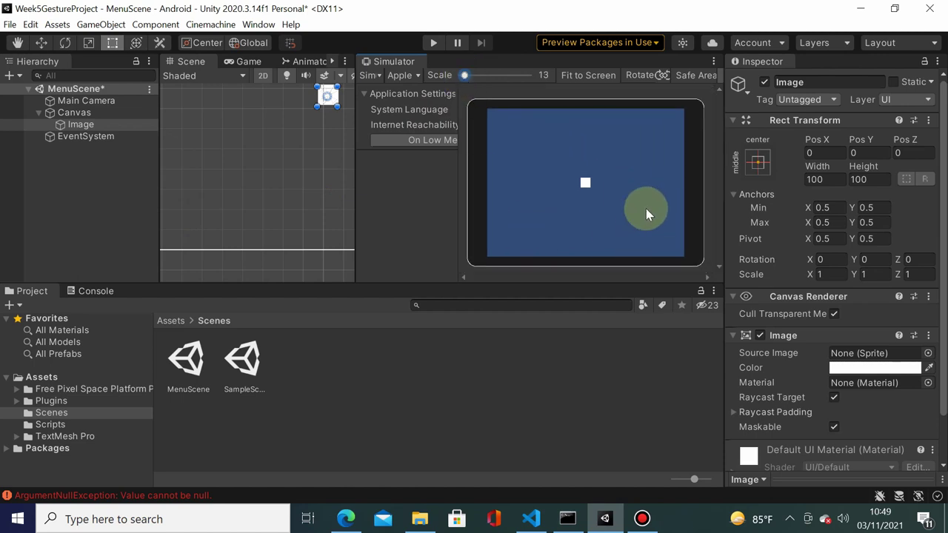
pyautogui.moveTo(551, 199); pyautogui.dragTo(576, 142)
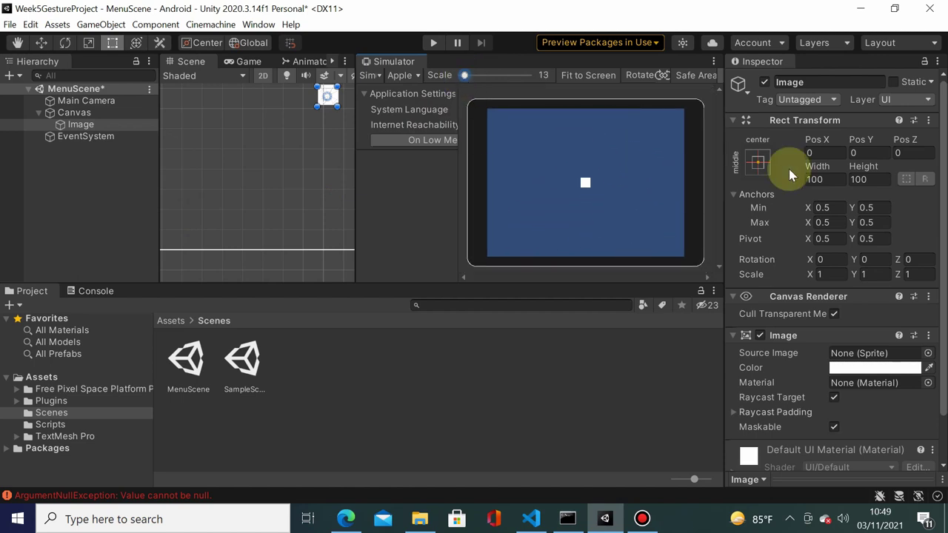
# Set the Image's Rect Transform Width to 1800 and Height to 1200
pyautogui.click(840, 179)
pyautogui.write('2')
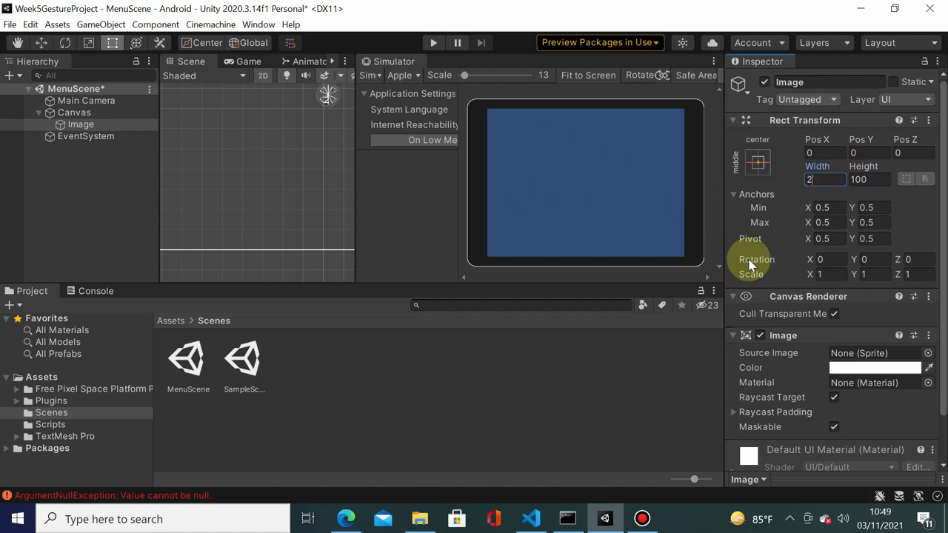
pyautogui.write('1000')
pyautogui.press('BackSpace')
pyautogui.press('BackSpace')
pyautogui.press('BackSpace')
pyautogui.write('800')
pyautogui.press('Tab')
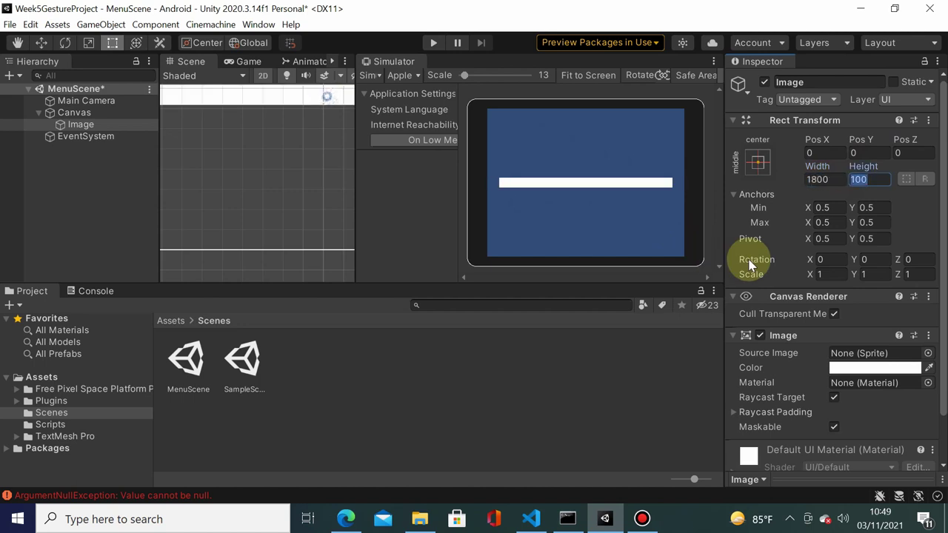
pyautogui.write('1000')
pyautogui.press('BackSpace')
pyautogui.press('BackSpace')
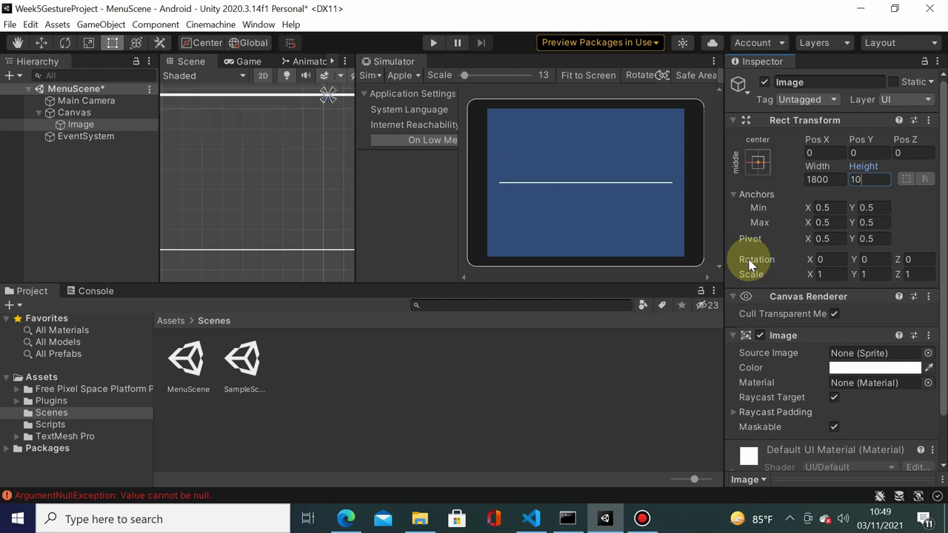
pyautogui.write('00')
pyautogui.press('BackSpace')
pyautogui.press('BackSpace')
pyautogui.press('BackSpace')
pyautogui.write('200')
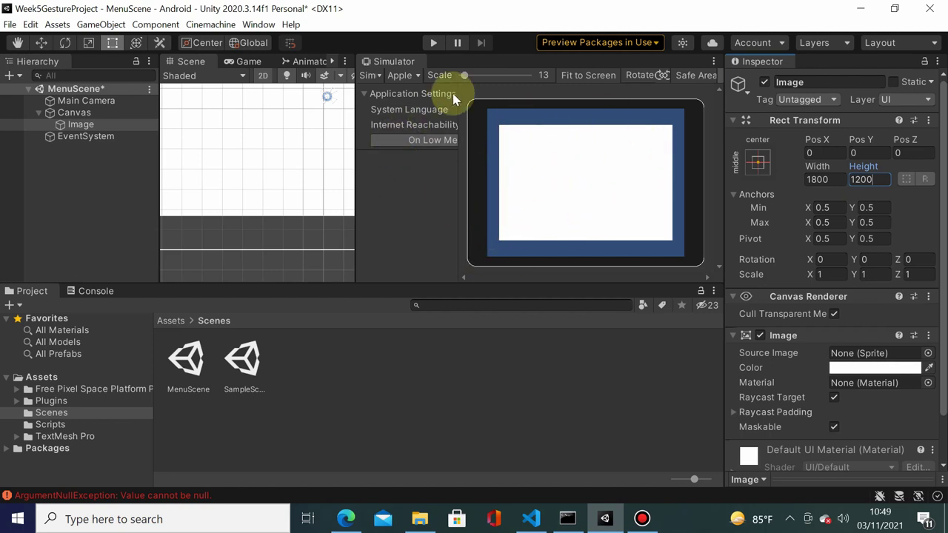
pyautogui.click(416, 77)
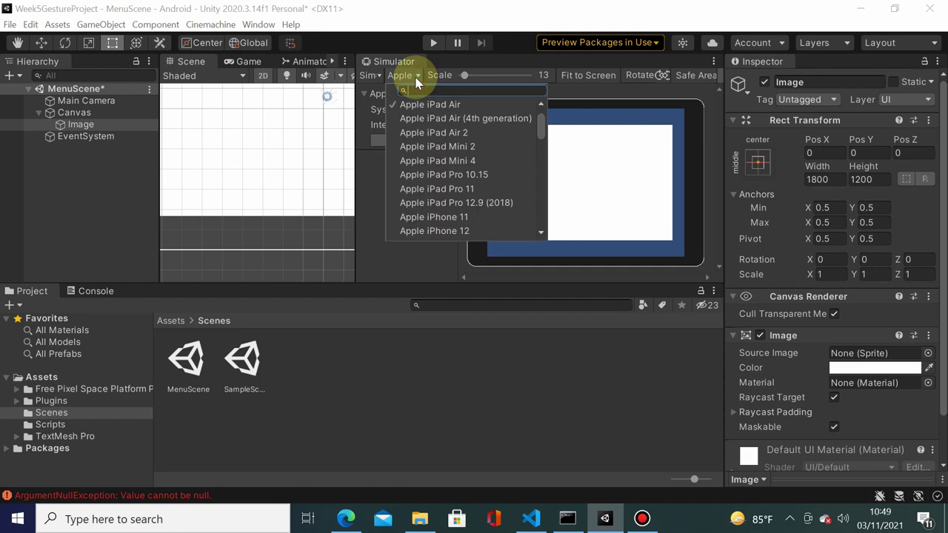
pyautogui.scroll(-3, 491, 152)
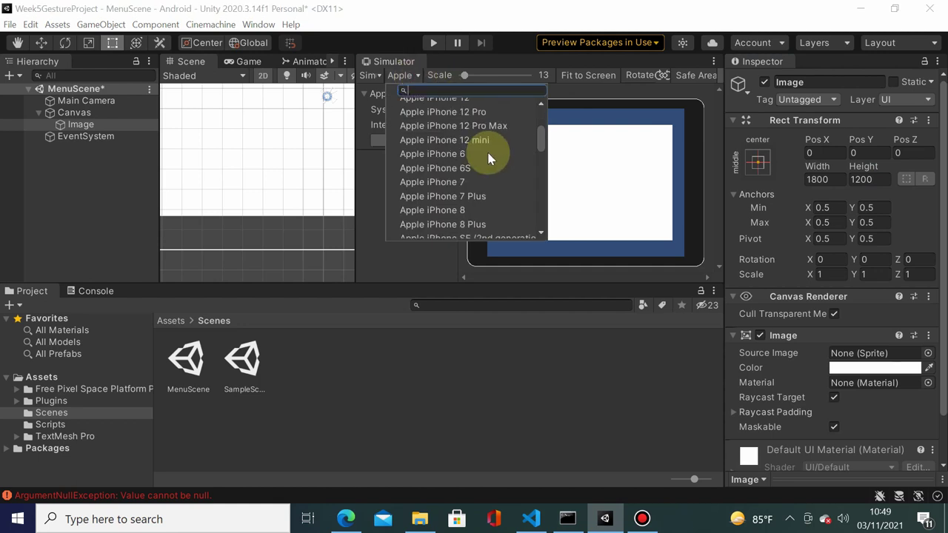
pyautogui.click(470, 183)
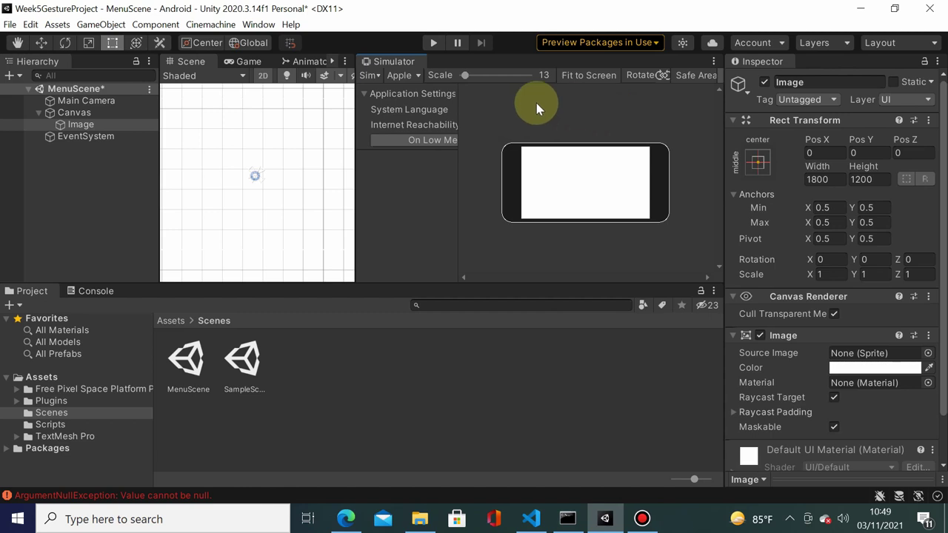
pyautogui.click(412, 75)
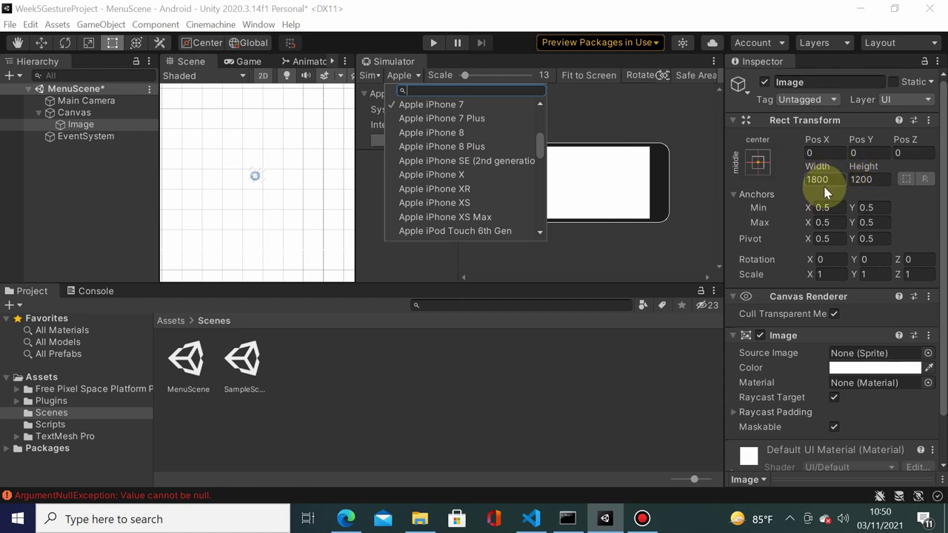
pyautogui.moveTo(539, 145); pyautogui.dragTo(542, 128)
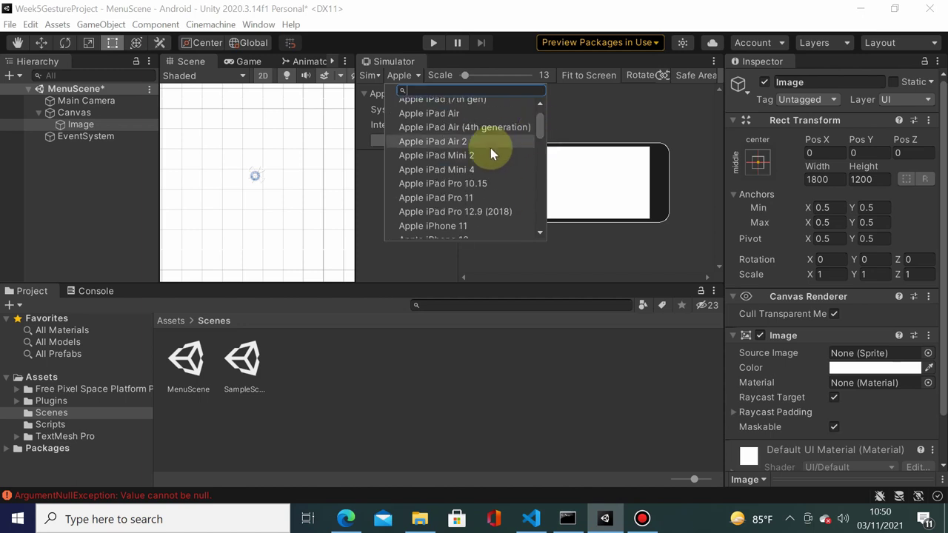
pyautogui.click(482, 143)
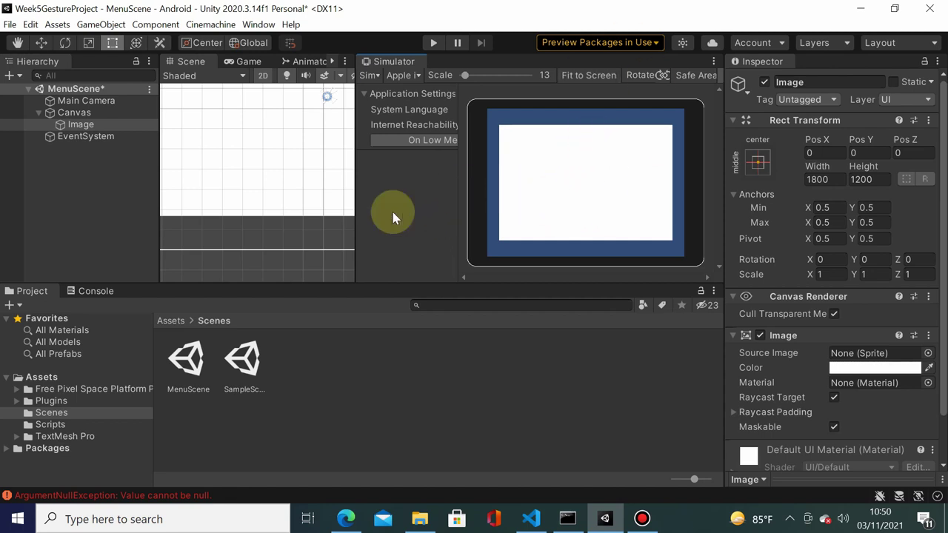
# Enlarge the Scene view and zoom and pan to centre the canvas image
pyautogui.moveTo(359, 201); pyautogui.dragTo(628, 152)
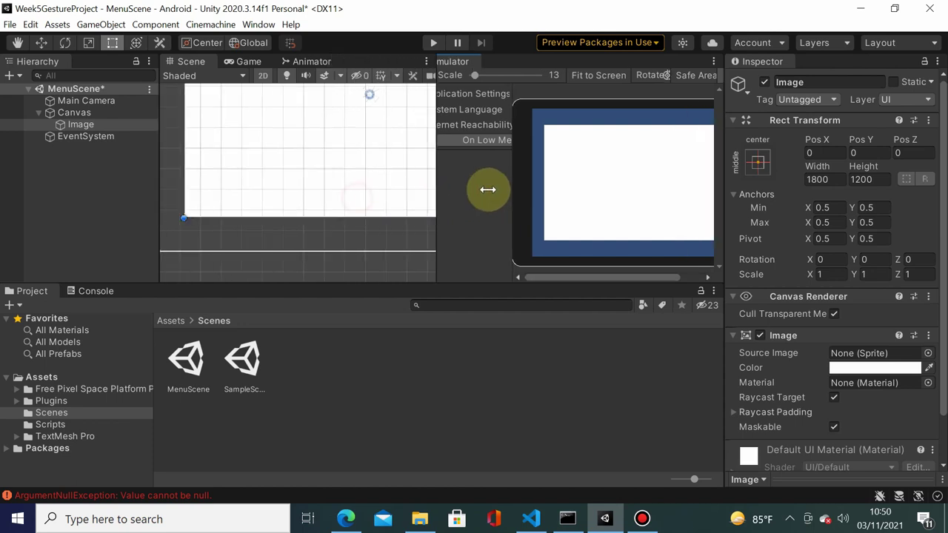
pyautogui.scroll(-3, 509, 171)
pyautogui.scroll(-2, 493, 171)
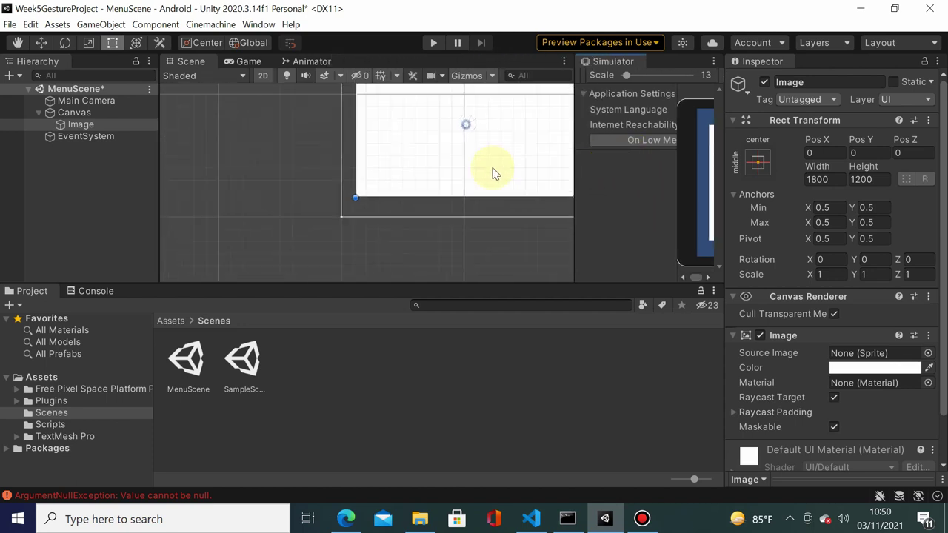
pyautogui.moveTo(493, 171); pyautogui.dragTo(385, 206, button='middle')
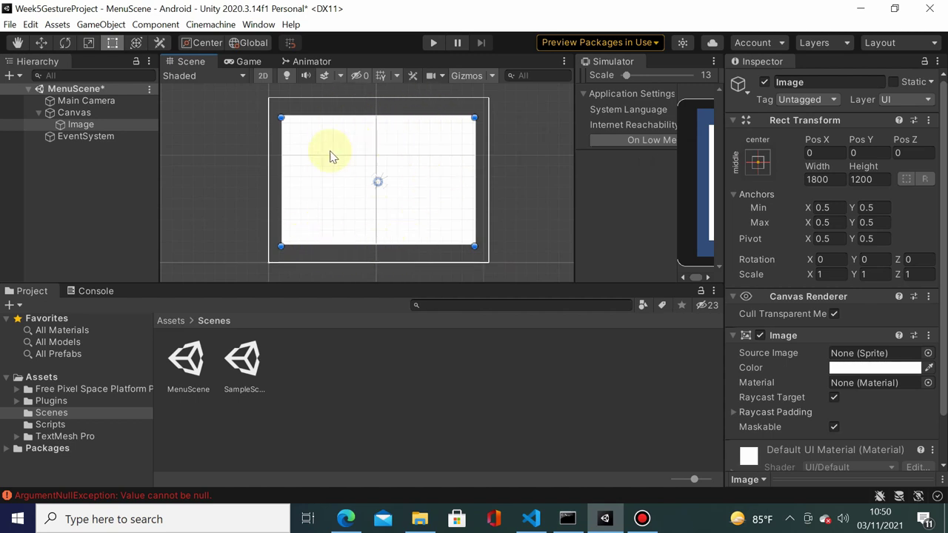
# Set the Image's Rect Transform Width to 800 and Height to 1000
pyautogui.moveTo(814, 167); pyautogui.dragTo(772, 223)
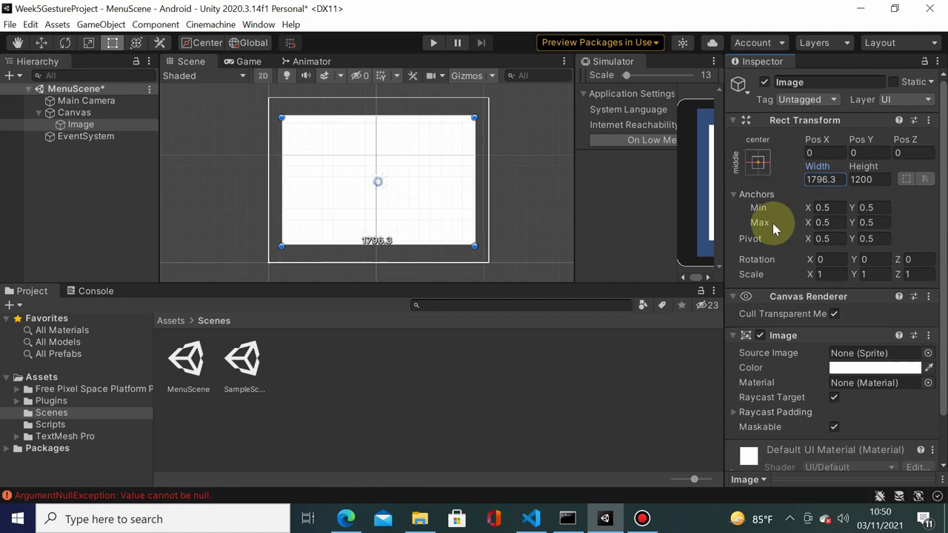
pyautogui.click(822, 179)
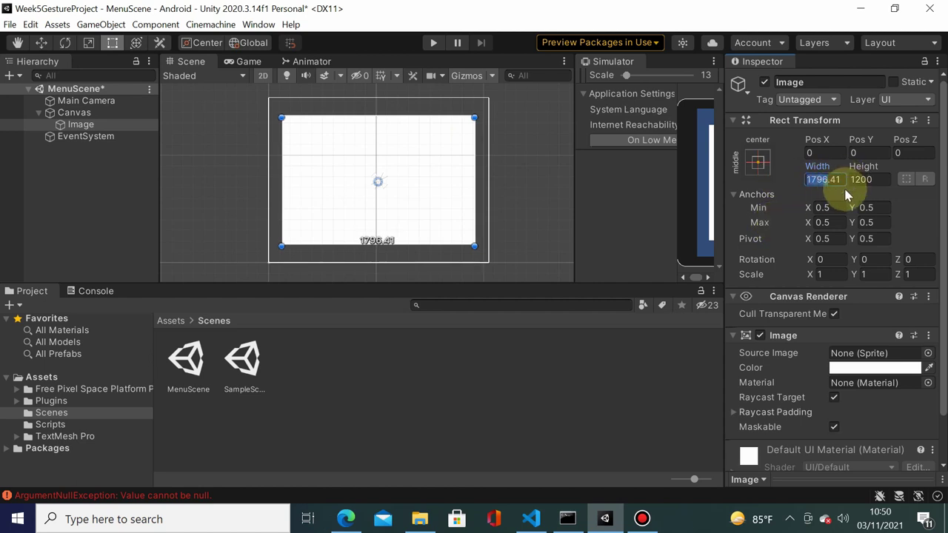
pyautogui.write('400')
pyautogui.press('BackSpace')
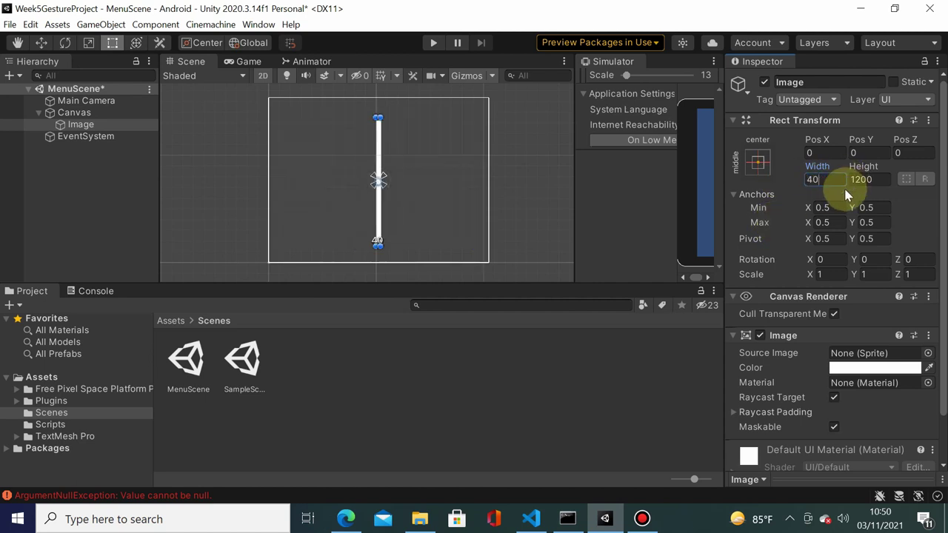
pyautogui.press('BackSpace')
pyautogui.press('BackSpace')
pyautogui.write('600')
pyautogui.press('Tab')
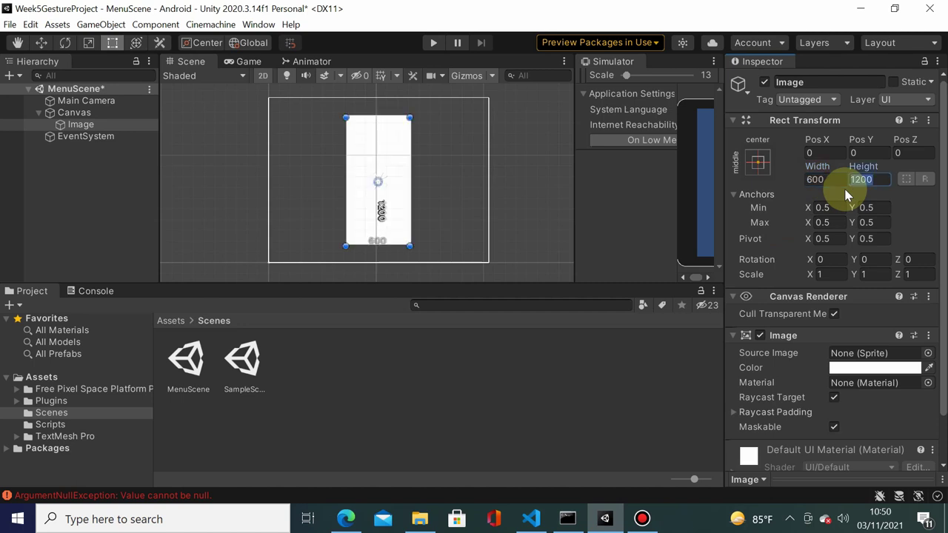
pyautogui.write('400')
pyautogui.press('BackSpace')
pyautogui.press('BackSpace')
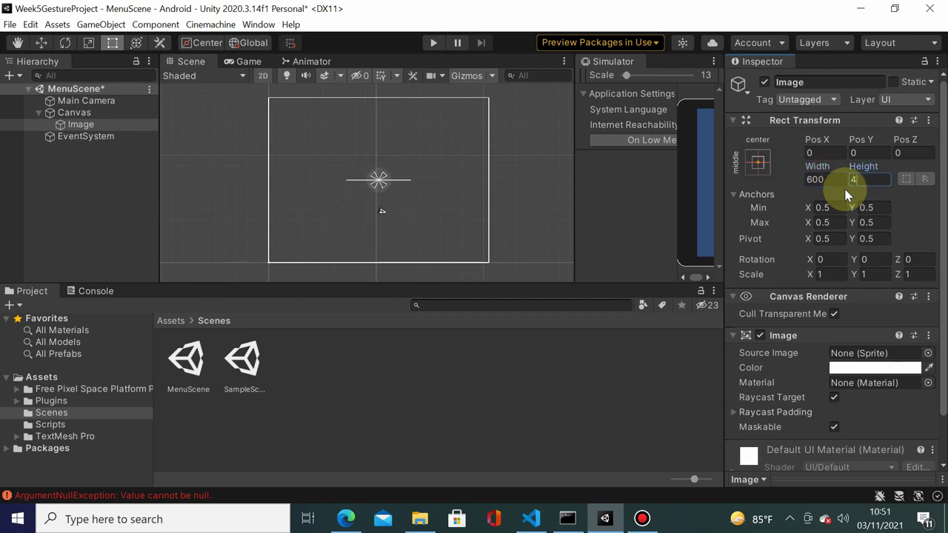
pyautogui.press('BackSpace')
pyautogui.write('800')
pyautogui.press('BackSpace')
pyautogui.press('BackSpace')
pyautogui.press('BackSpace')
pyautogui.write('1000')
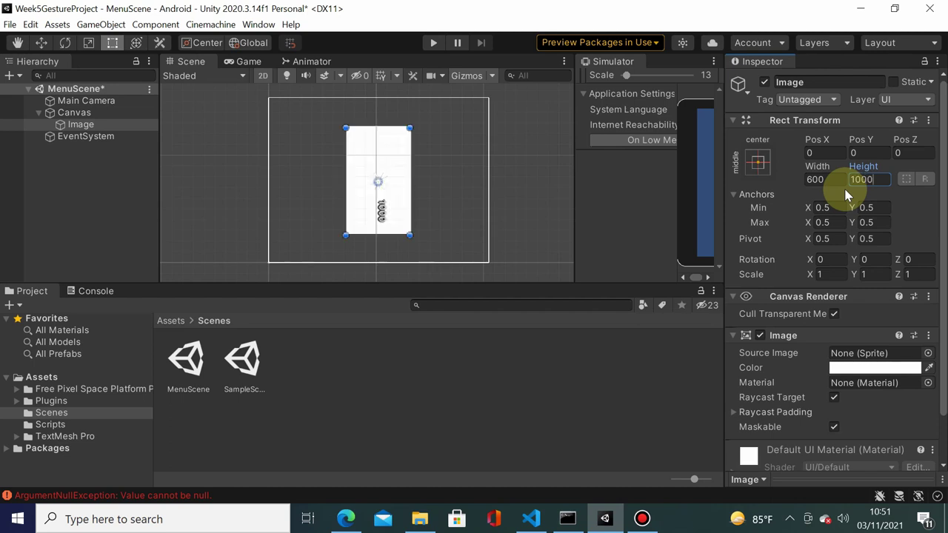
pyautogui.click(815, 180)
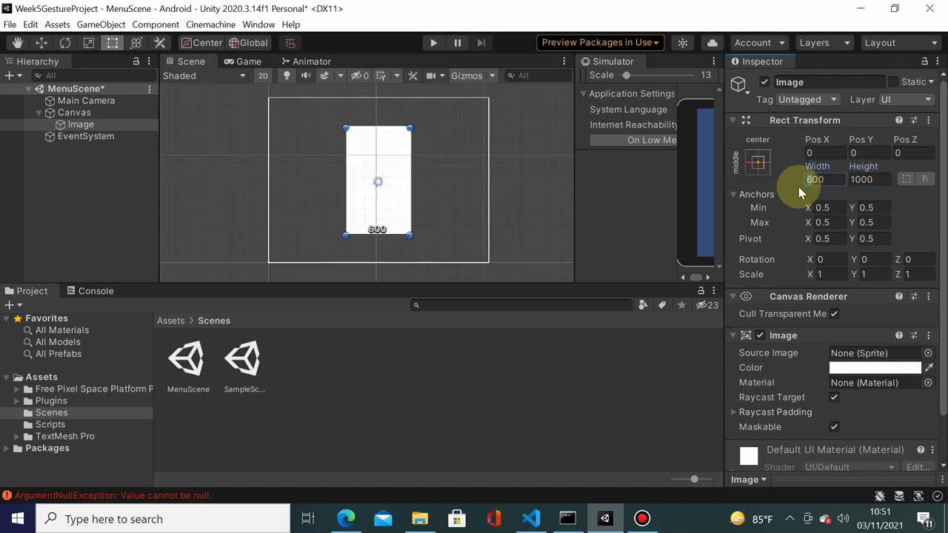
pyautogui.write('800')
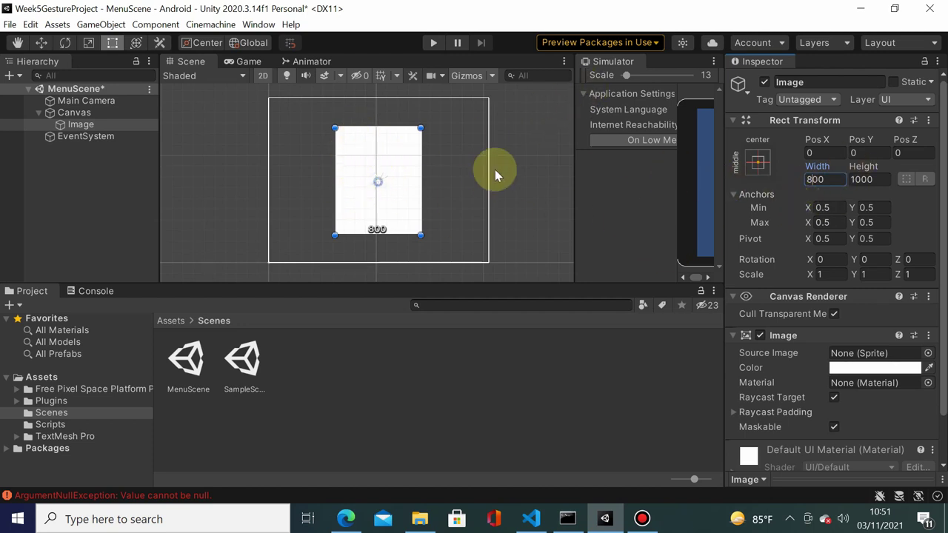
pyautogui.scroll(2, 494, 175)
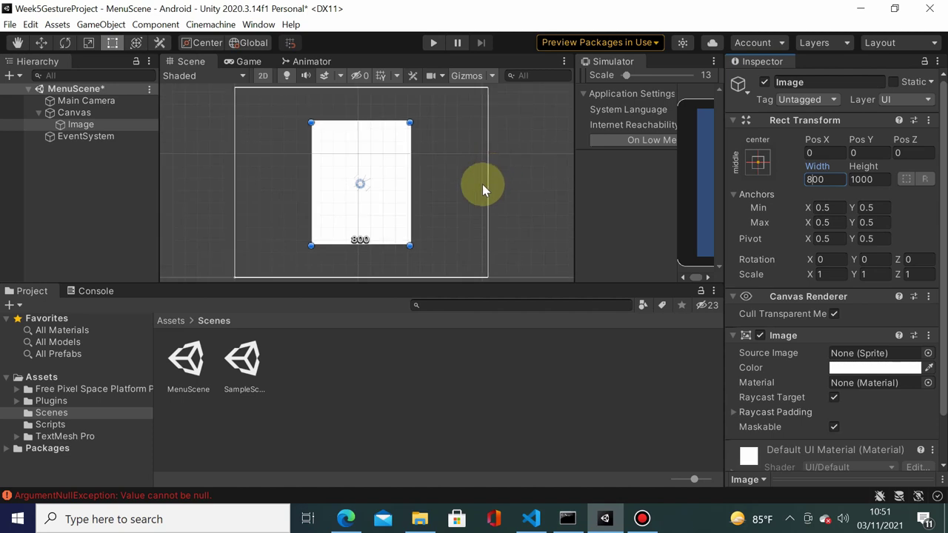
pyautogui.moveTo(449, 229); pyautogui.dragTo(461, 220, button='middle')
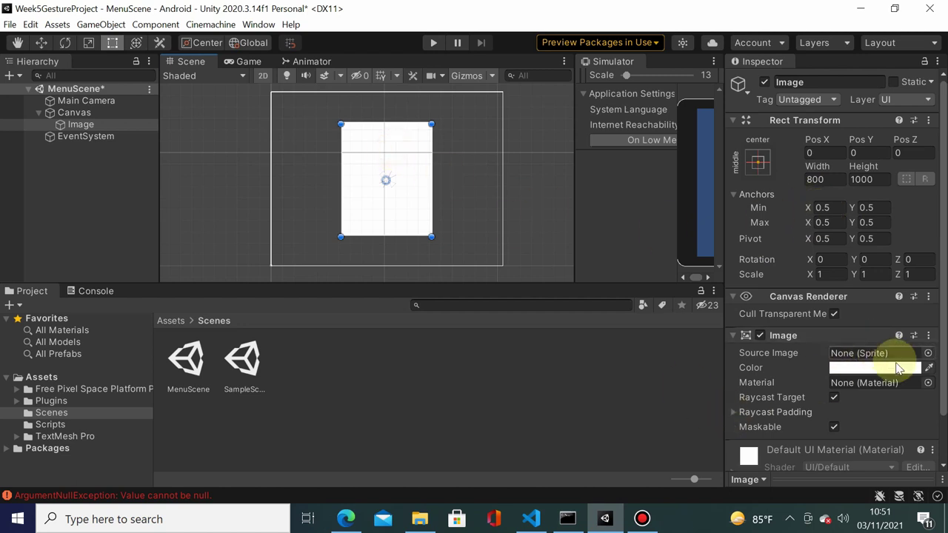
# Change the Image's Color to black (000000) in the colour picker
pyautogui.click(927, 368)
pyautogui.click(923, 369)
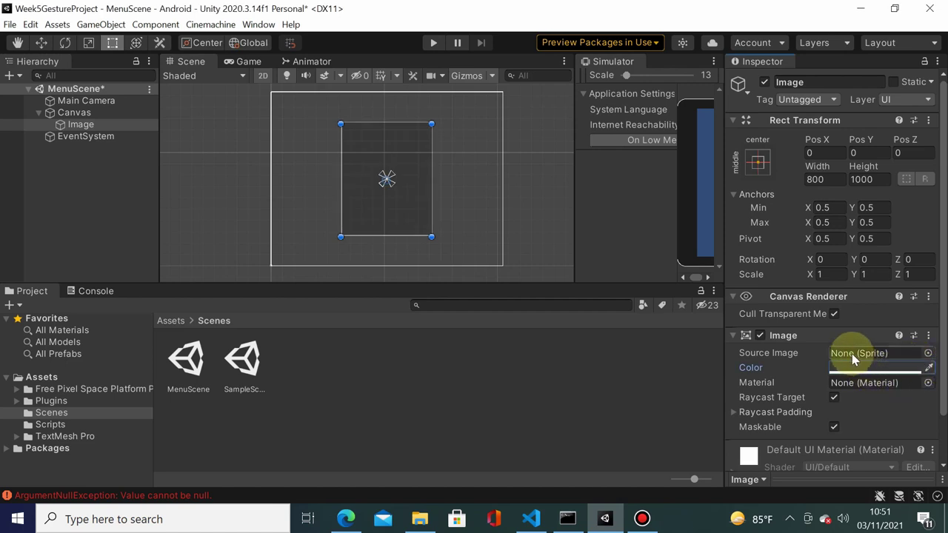
pyautogui.click(909, 368)
pyautogui.moveTo(840, 288)
pyautogui.mouseDown()
pyautogui.moveTo(816, 281)
pyautogui.moveTo(792, 316)
pyautogui.mouseUp()
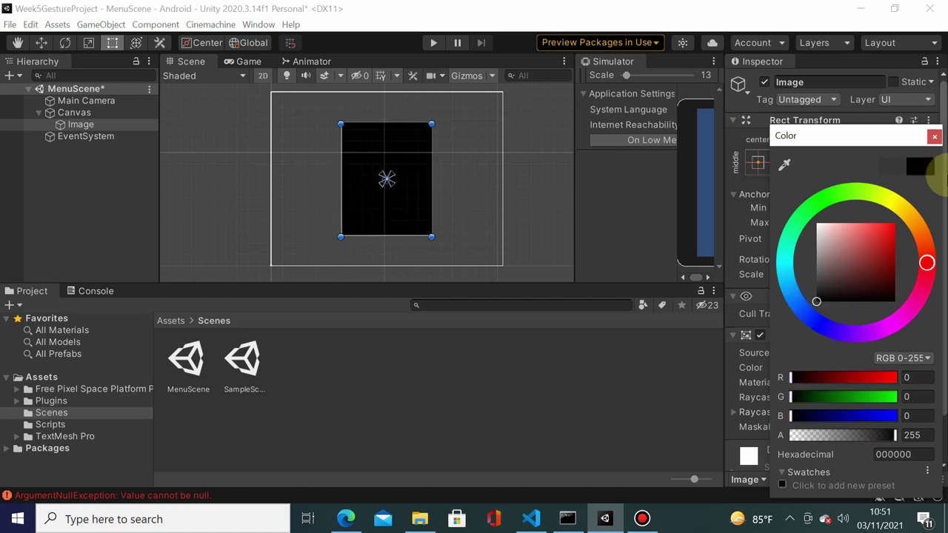
pyautogui.click(931, 136)
pyautogui.click(354, 202)
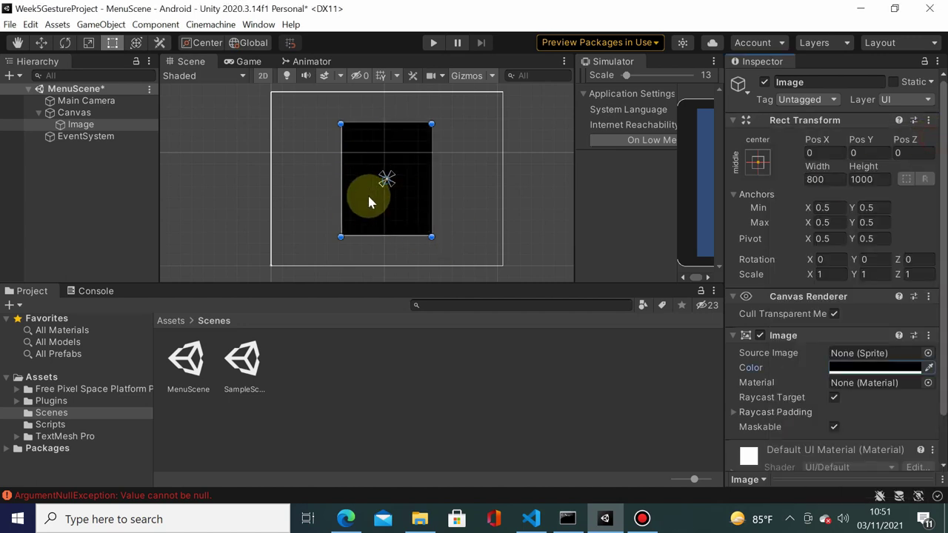
pyautogui.click(830, 207)
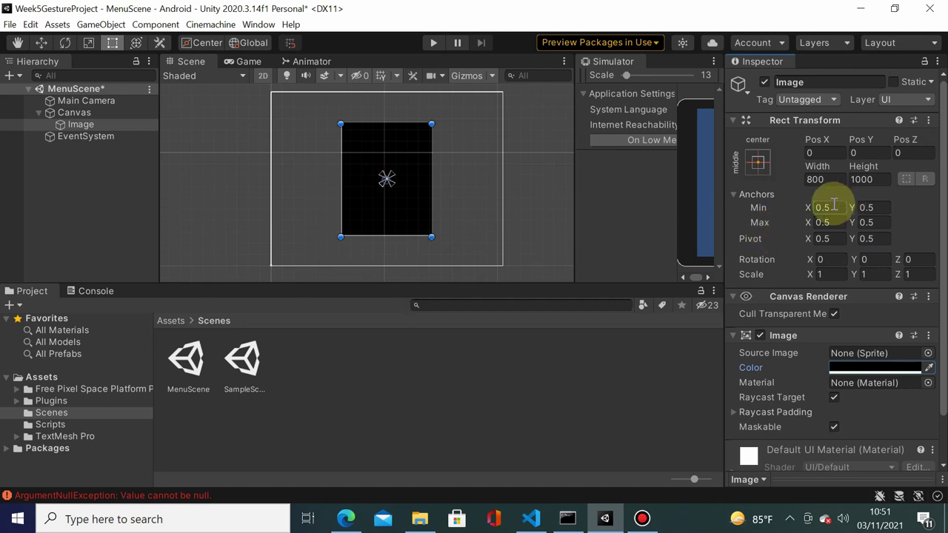
# Type anchor values Min X 0, Max X 1, Min Y 0 and Max Y 1
pyautogui.write('0')
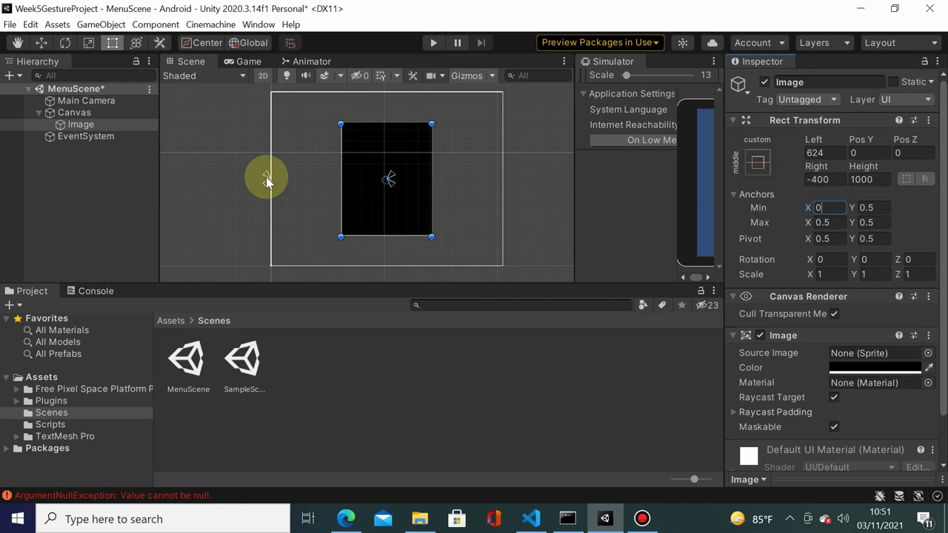
pyautogui.click(841, 224)
pyautogui.write('1')
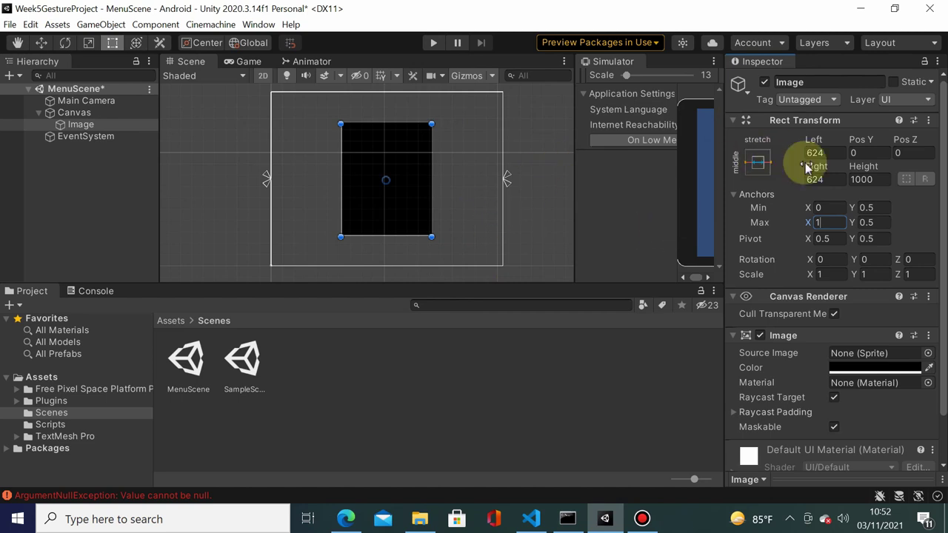
pyautogui.click(872, 208)
pyautogui.write('0')
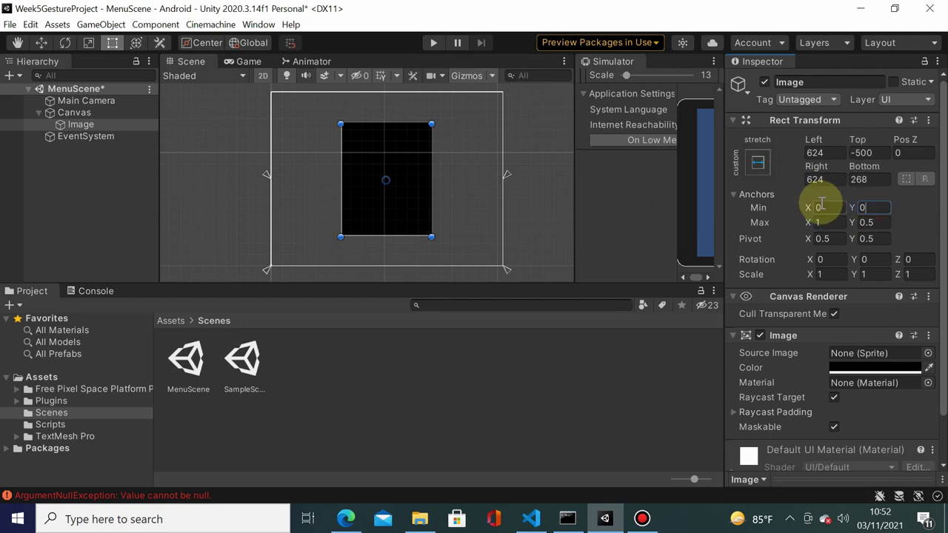
pyautogui.click(872, 222)
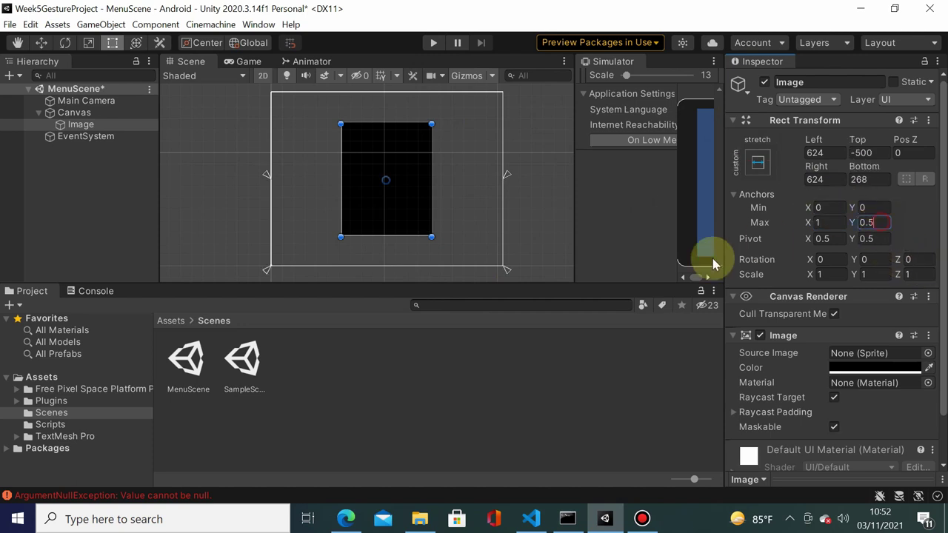
pyautogui.write('1')
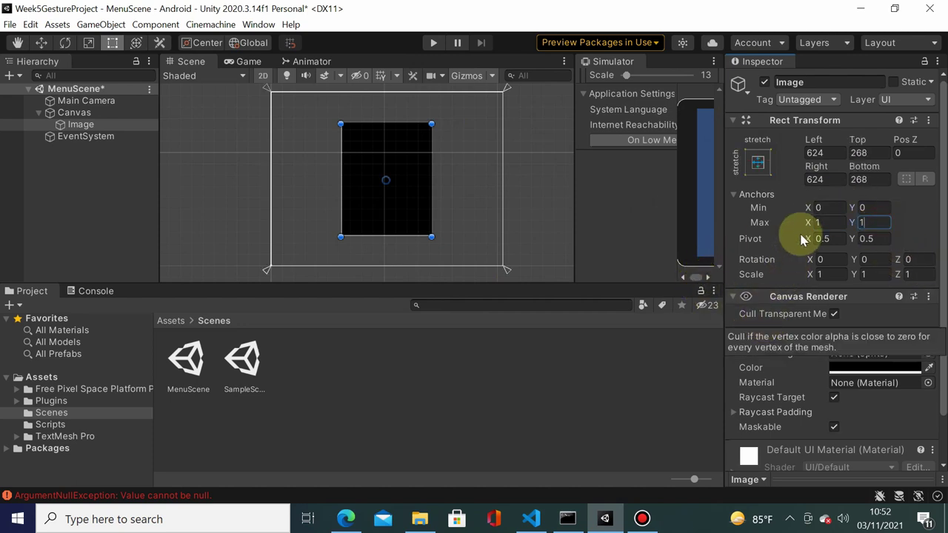
# Scrub the anchors to Max X 0.7, Max Y 0.85, Min Y 0.16 and Min X 0.29
pyautogui.moveTo(804, 225)
pyautogui.mouseDown()
pyautogui.moveTo(815, 231)
pyautogui.moveTo(806, 225)
pyautogui.mouseUp()
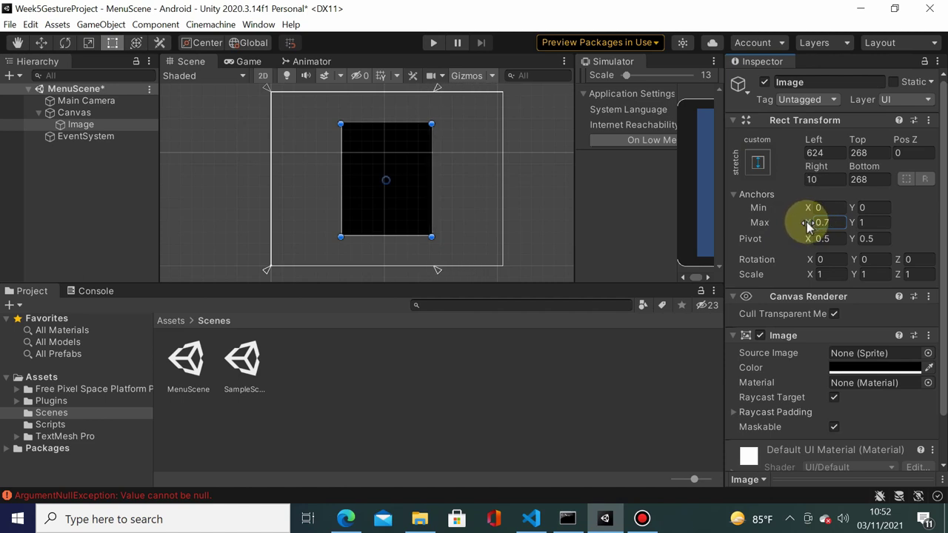
pyautogui.click(861, 224)
pyautogui.moveTo(861, 224); pyautogui.dragTo(859, 226)
pyautogui.write('0.85')
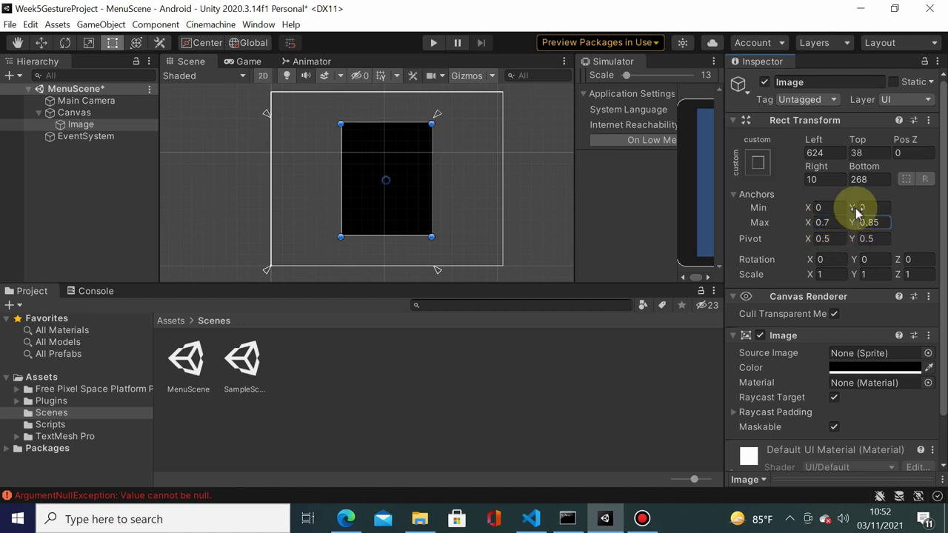
pyautogui.click(855, 208)
pyautogui.write('.13')
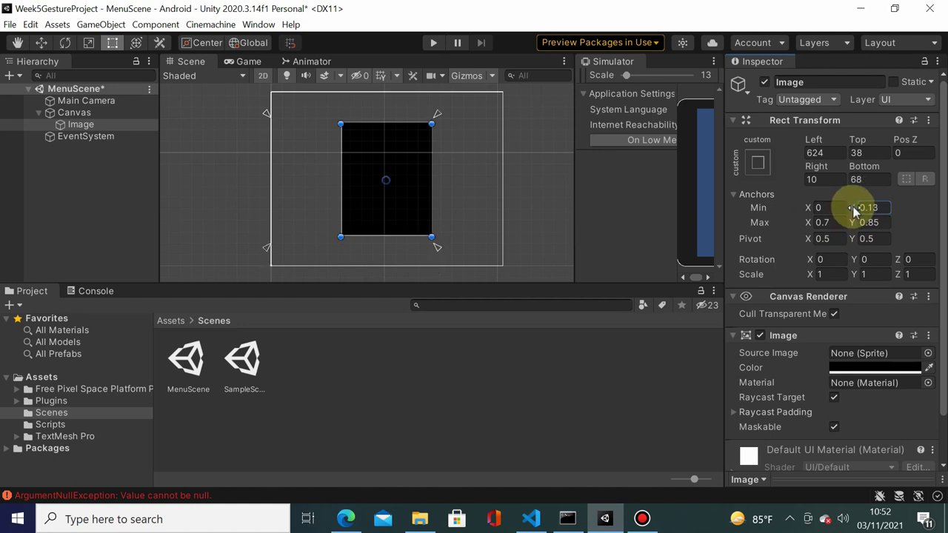
pyautogui.moveTo(855, 210); pyautogui.dragTo(856, 210)
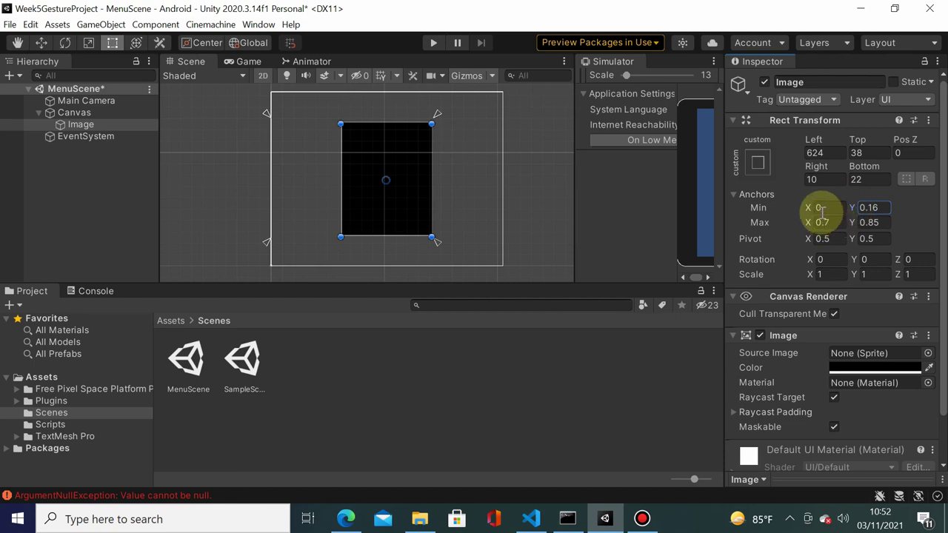
pyautogui.moveTo(811, 214); pyautogui.dragTo(822, 209)
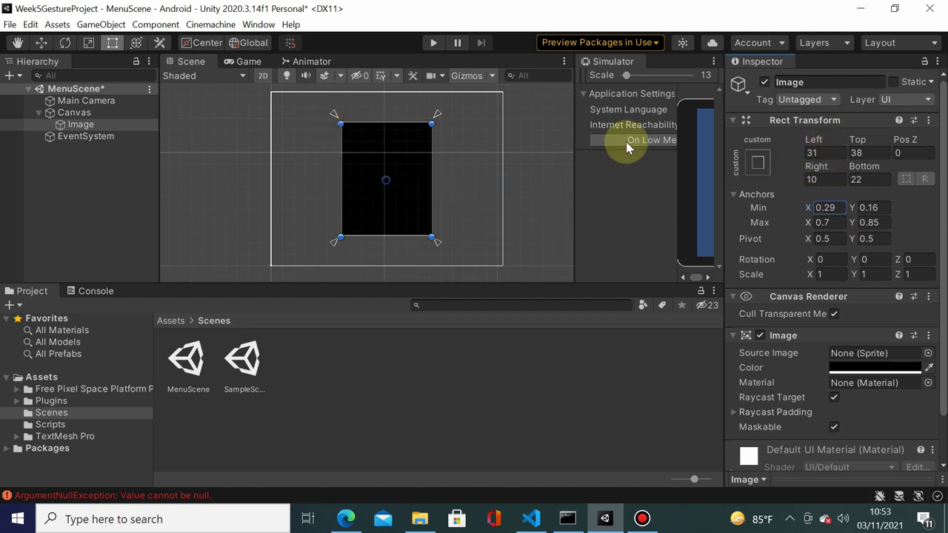
# Set the Image's Left and Right offsets to 0
pyautogui.click(821, 152)
pyautogui.write('-')
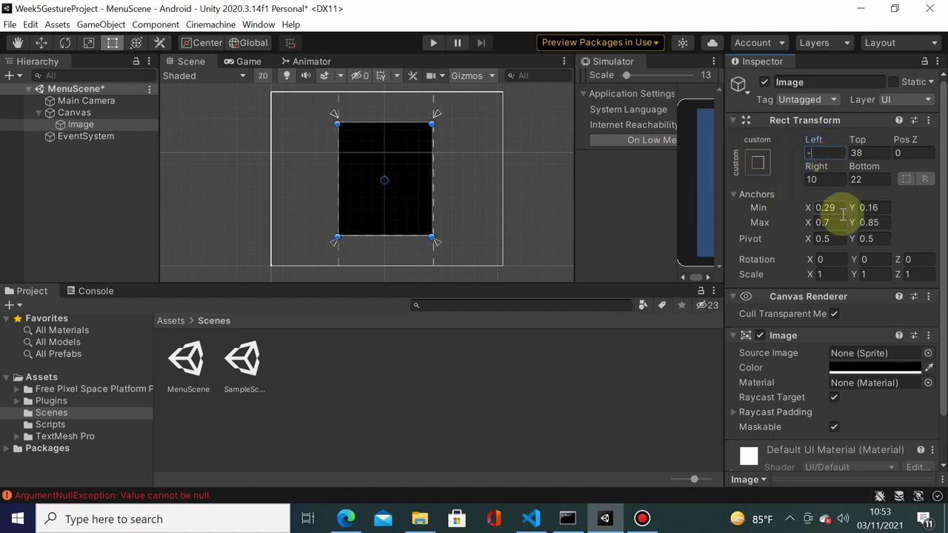
pyautogui.write('100')
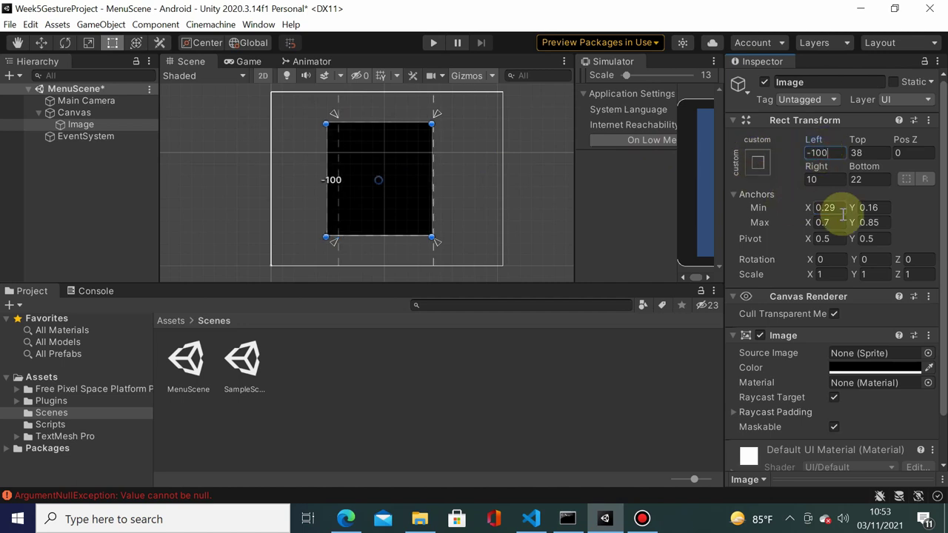
pyautogui.write('0')
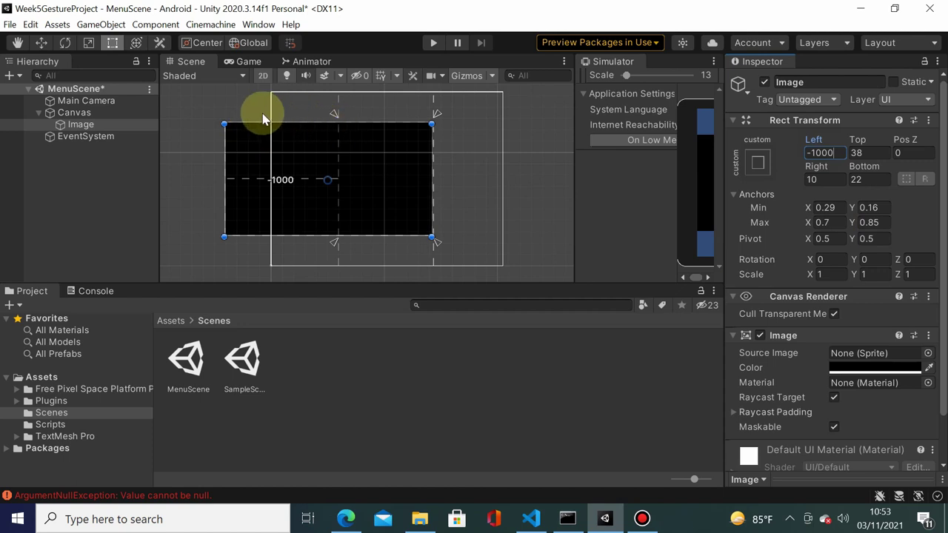
pyautogui.click(838, 152)
pyautogui.write('0')
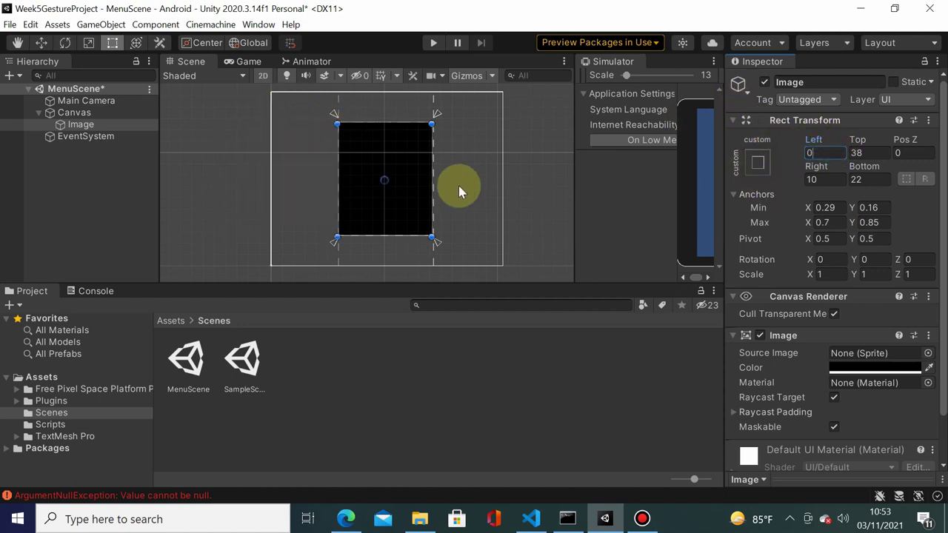
pyautogui.click(833, 180)
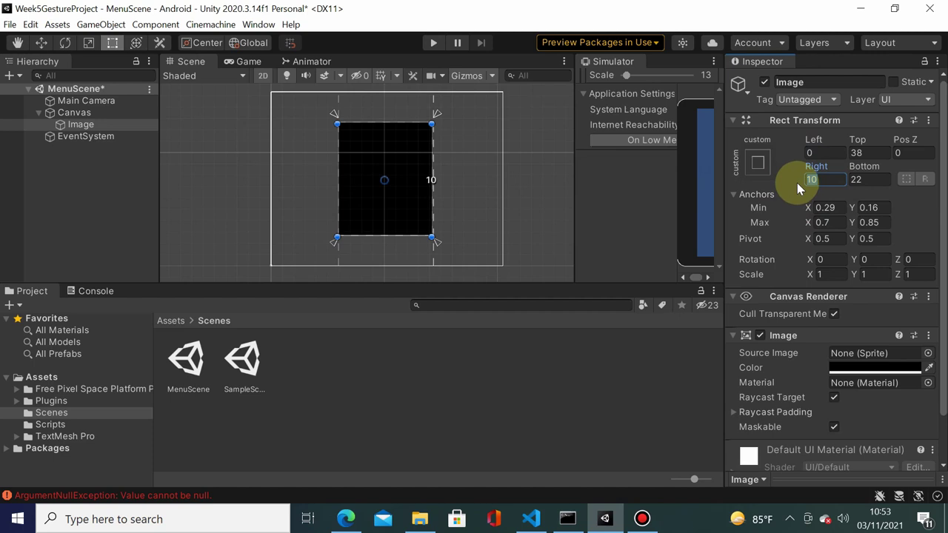
pyautogui.write('0')
pyautogui.press('Return')
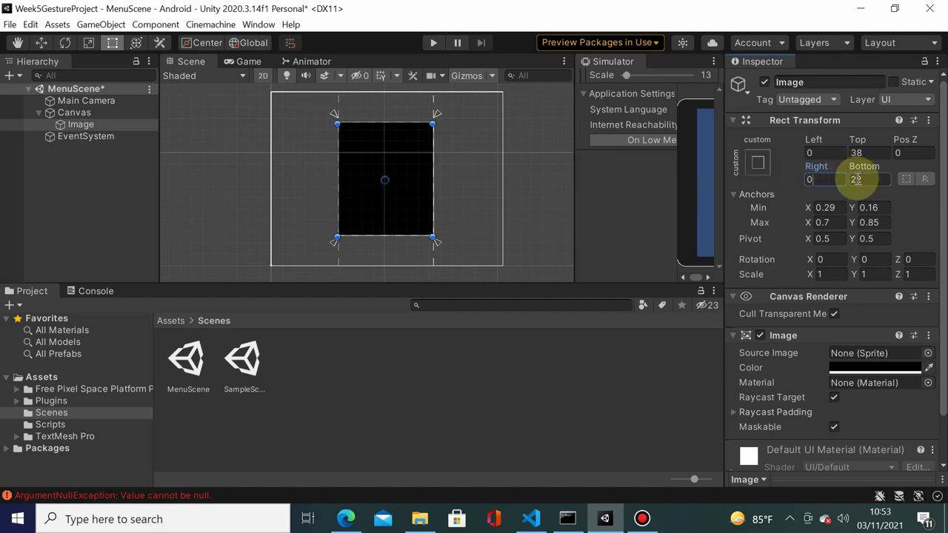
# Set the Image's Top and Bottom offsets to 0
pyautogui.click(859, 153)
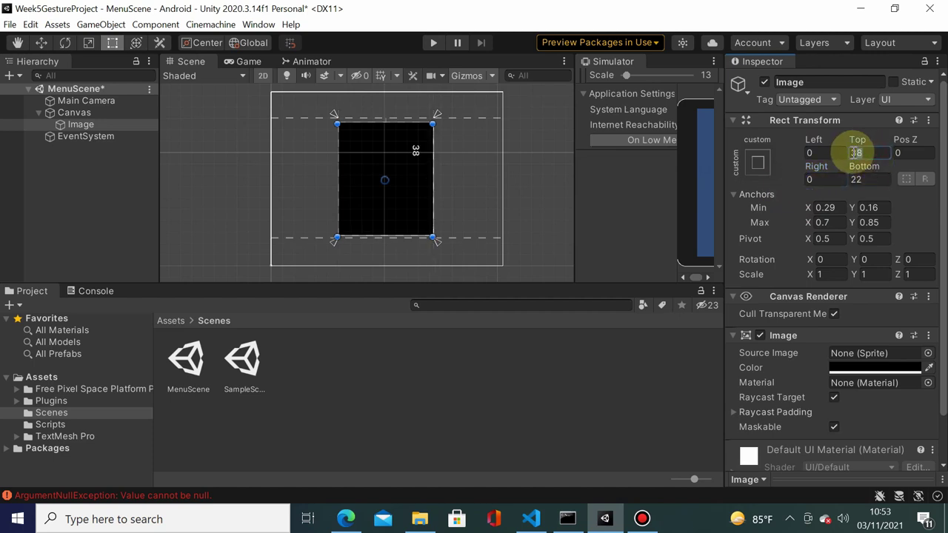
pyautogui.write('-100')
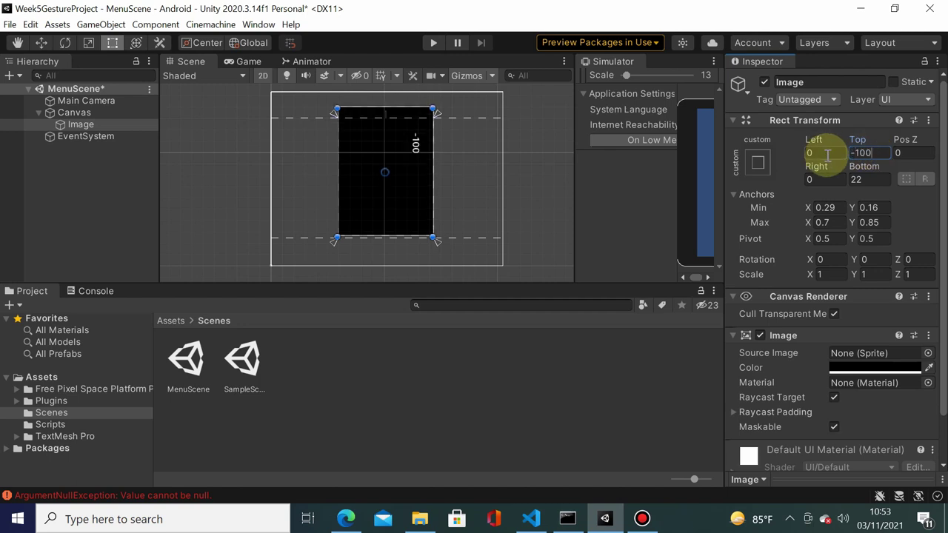
pyautogui.press('BackSpace')
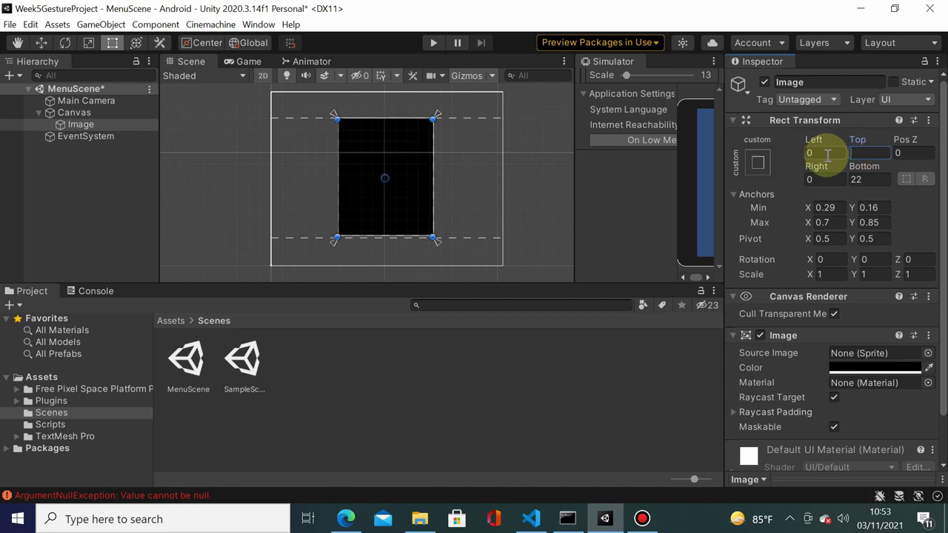
pyautogui.write('-1000')
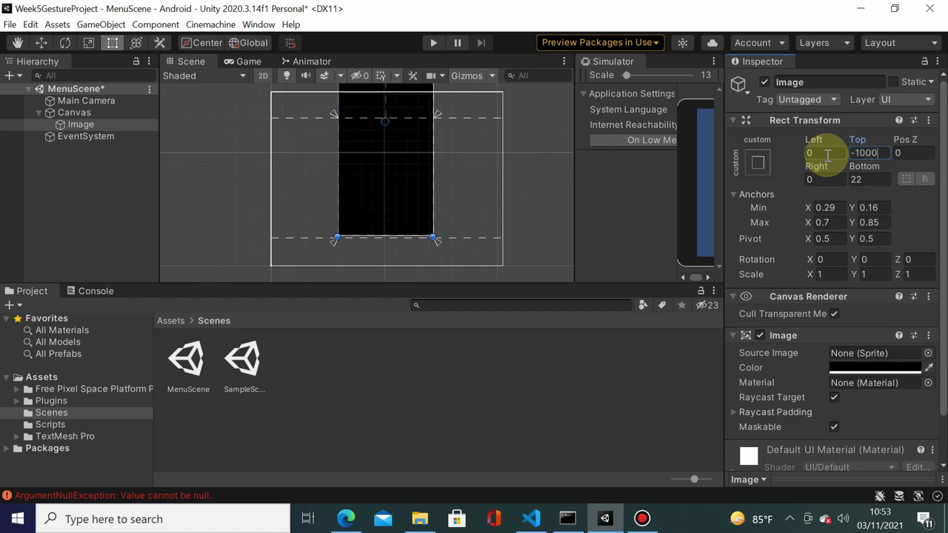
pyautogui.press('BackSpace')
pyautogui.press('BackSpace')
pyautogui.press('BackSpace')
pyautogui.write('0')
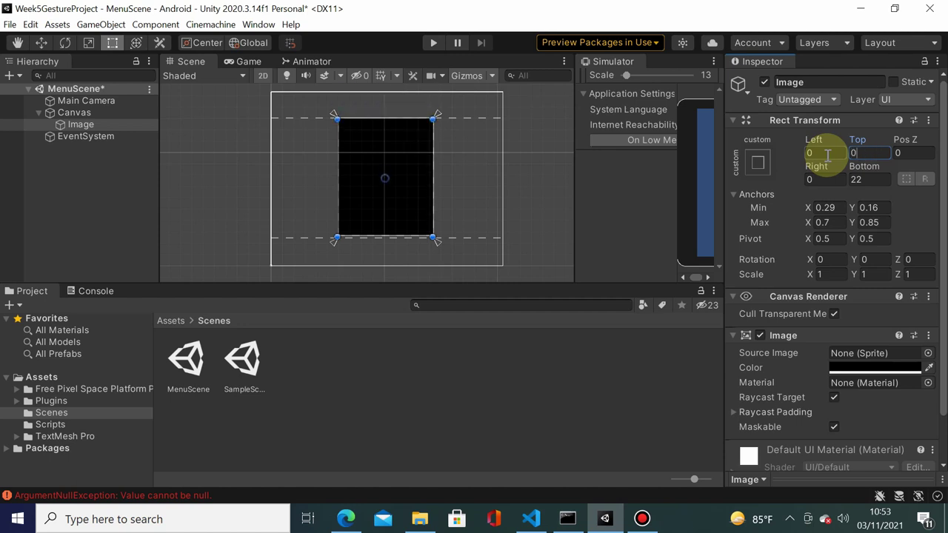
pyautogui.click(871, 180)
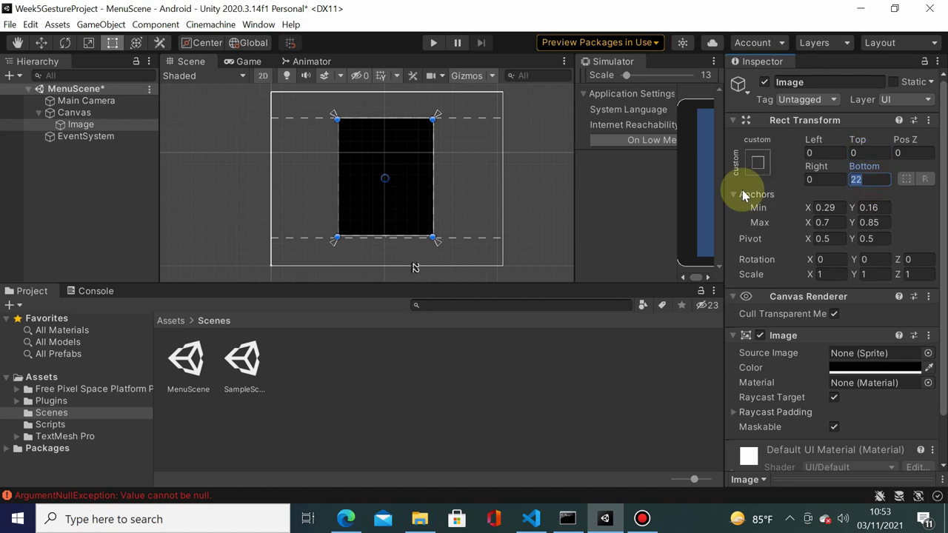
pyautogui.write('0')
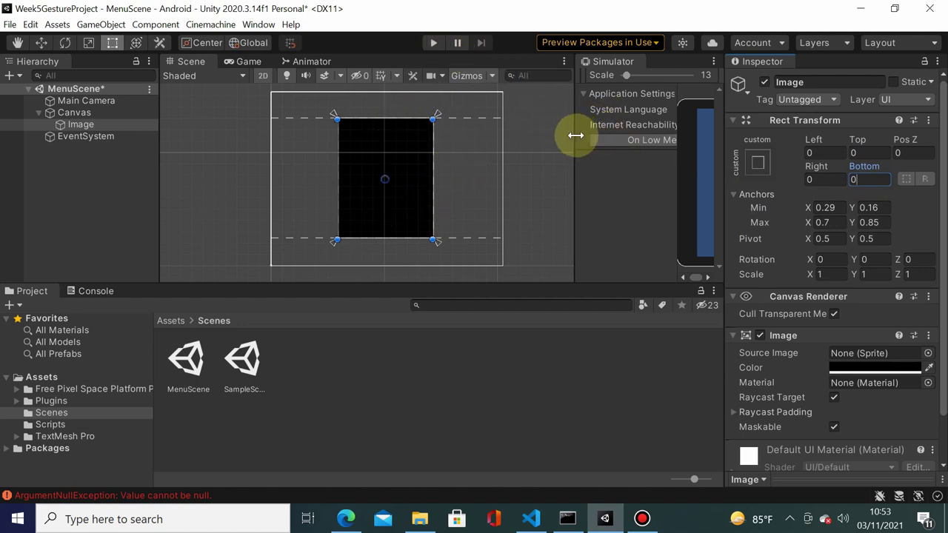
# Widen the Simulator panel and preview the Image panel on the Apple iPad Mini 4
pyautogui.moveTo(575, 135); pyautogui.dragTo(301, 173)
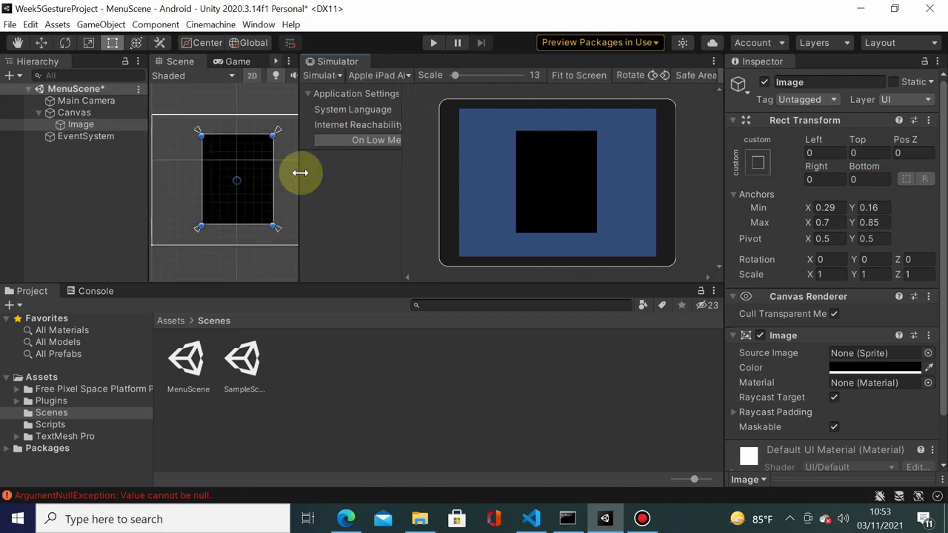
pyautogui.click(407, 76)
pyautogui.scroll(2, 485, 130)
pyautogui.scroll(1, 485, 132)
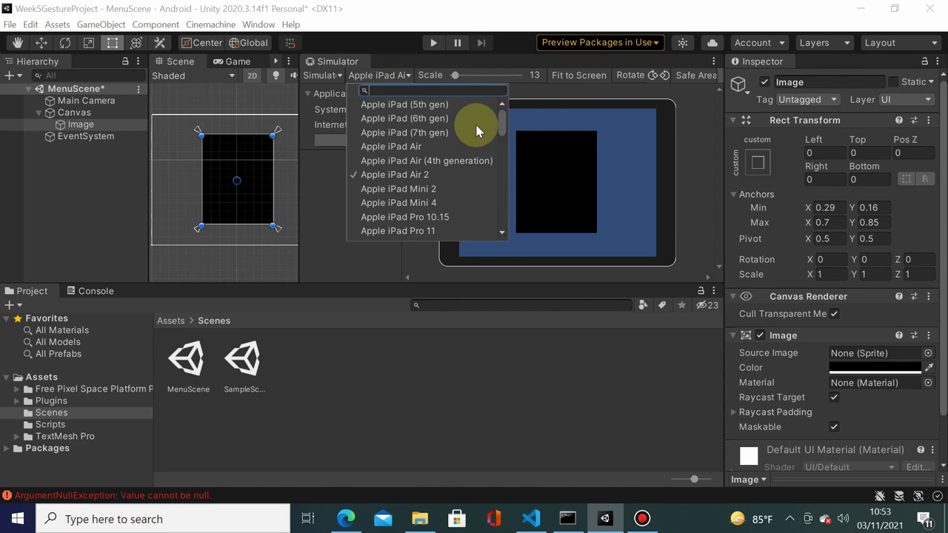
pyautogui.scroll(-4, 476, 130)
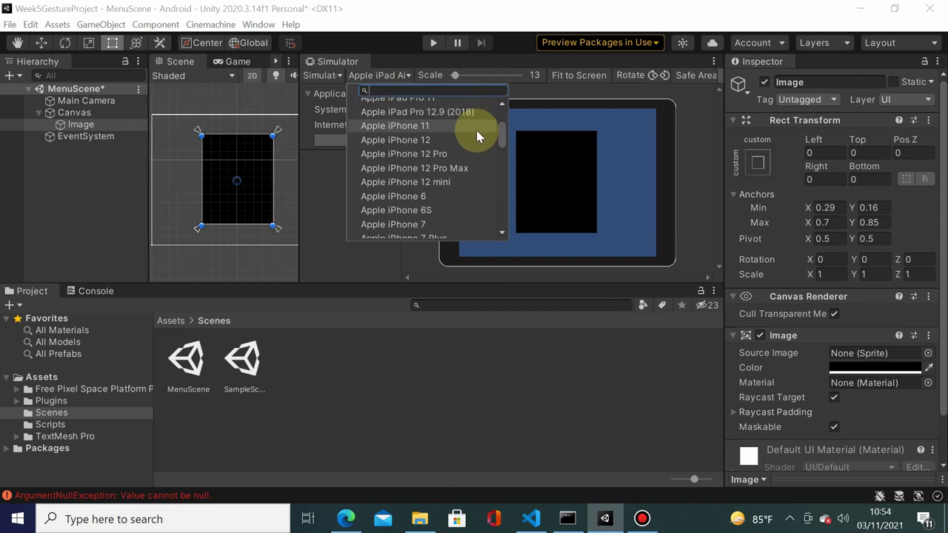
pyautogui.click(581, 109)
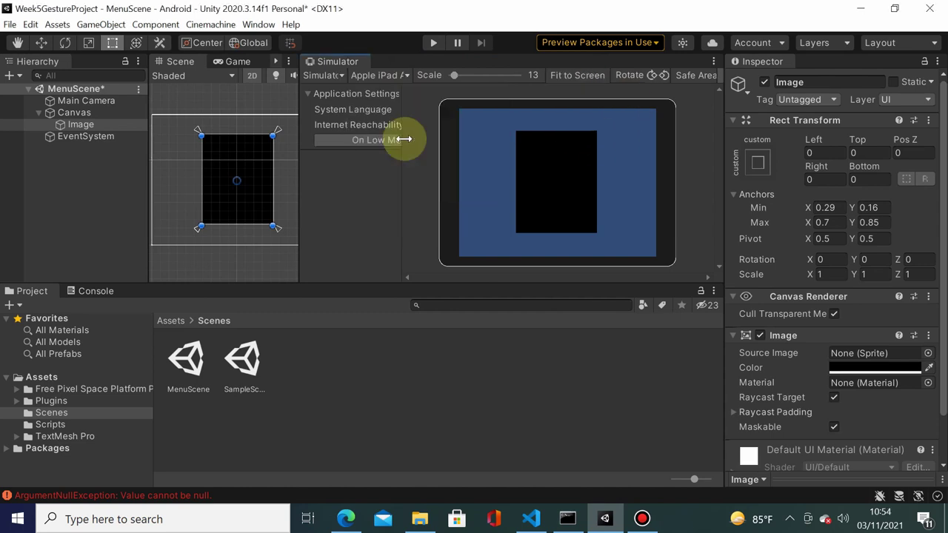
pyautogui.click(378, 74)
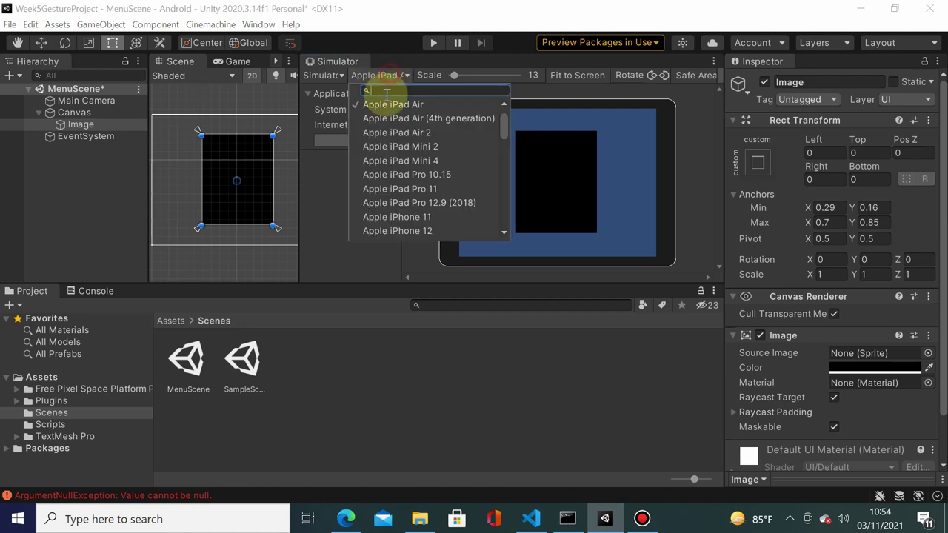
pyautogui.click(398, 160)
# Preview on iPhone 12 Pro, iPhone 7 Plus, iPhone XS, LG G4 and Motorola Moto G7 Power
pyautogui.click(377, 75)
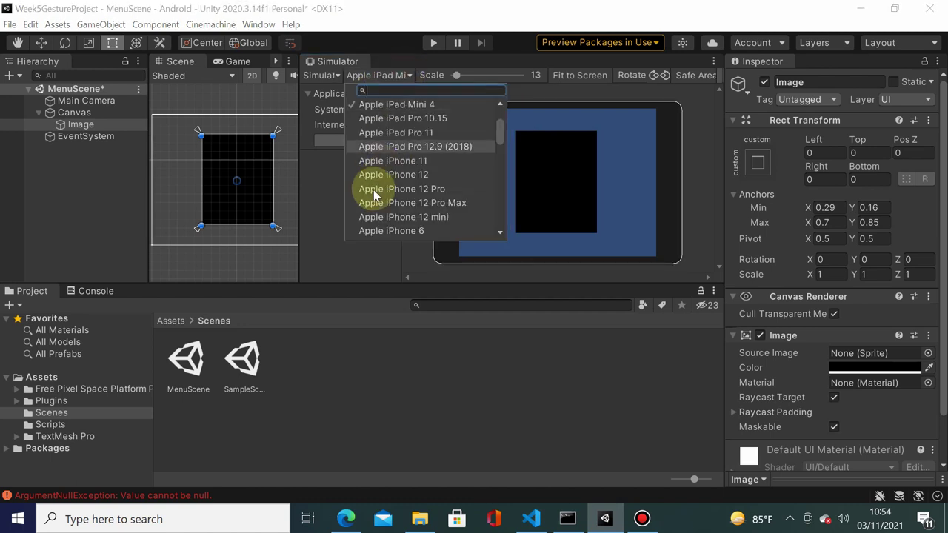
pyautogui.scroll(-3, 403, 170)
pyautogui.click(406, 144)
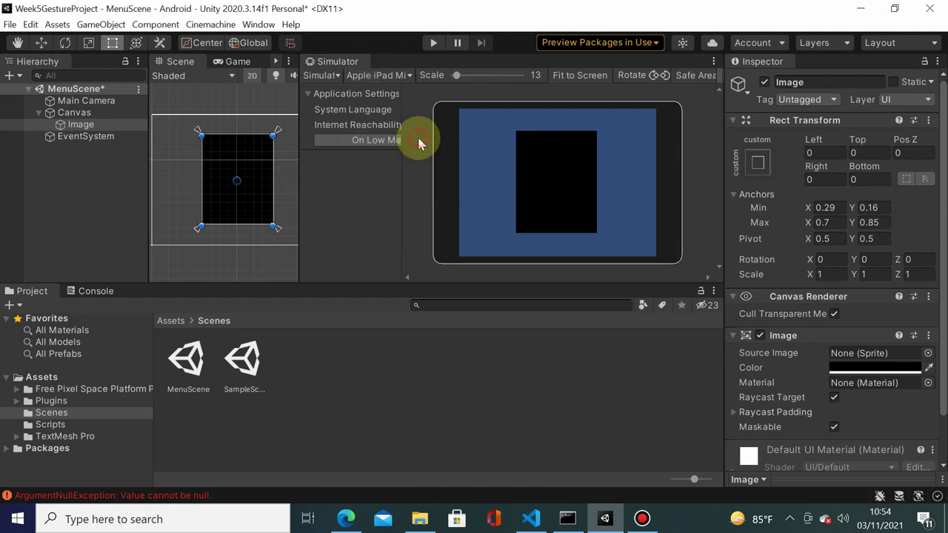
pyautogui.click(412, 75)
pyautogui.click(396, 192)
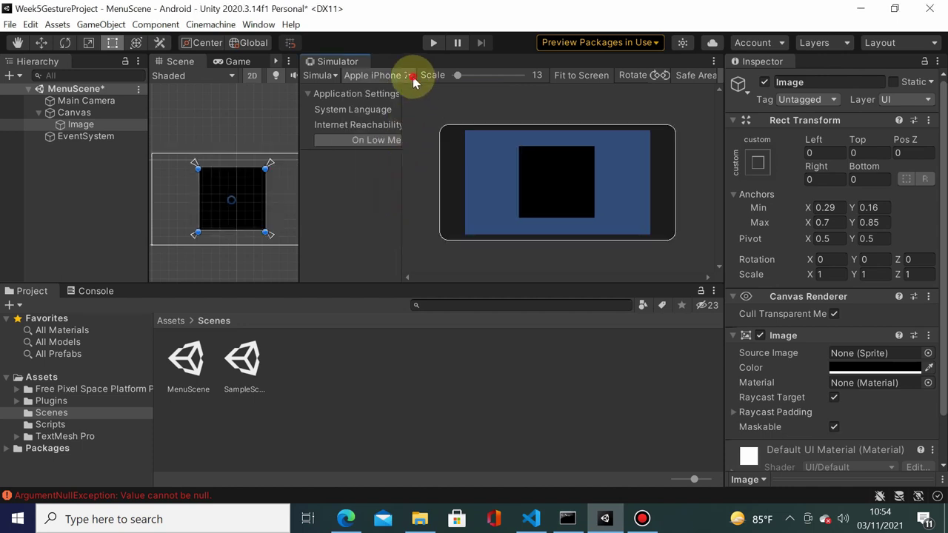
pyautogui.click(413, 77)
pyautogui.click(407, 188)
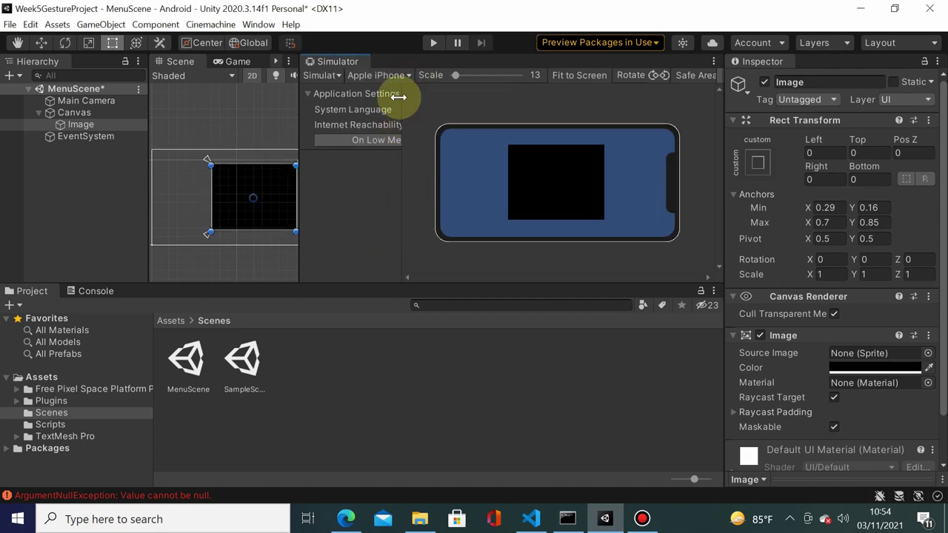
pyautogui.click(400, 77)
pyautogui.scroll(-5, 370, 200)
pyautogui.click(404, 193)
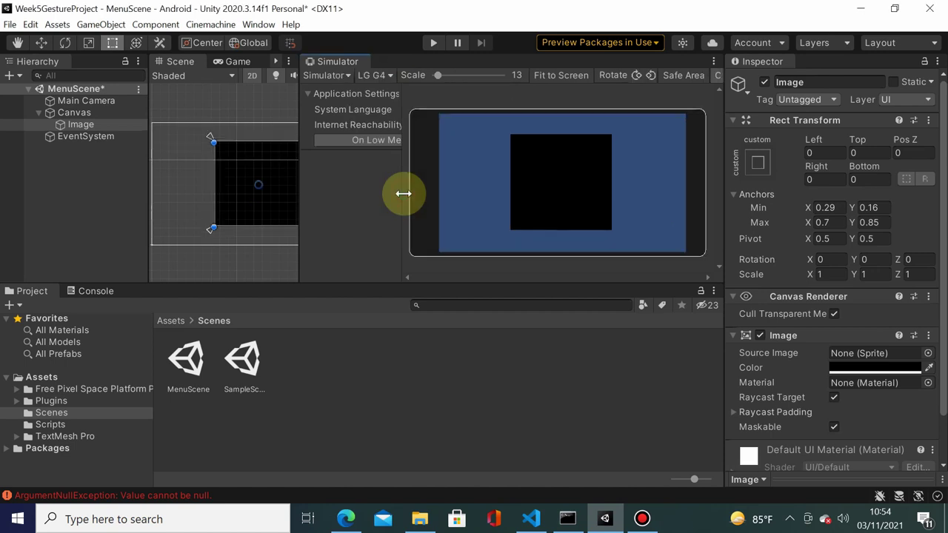
pyautogui.click(385, 75)
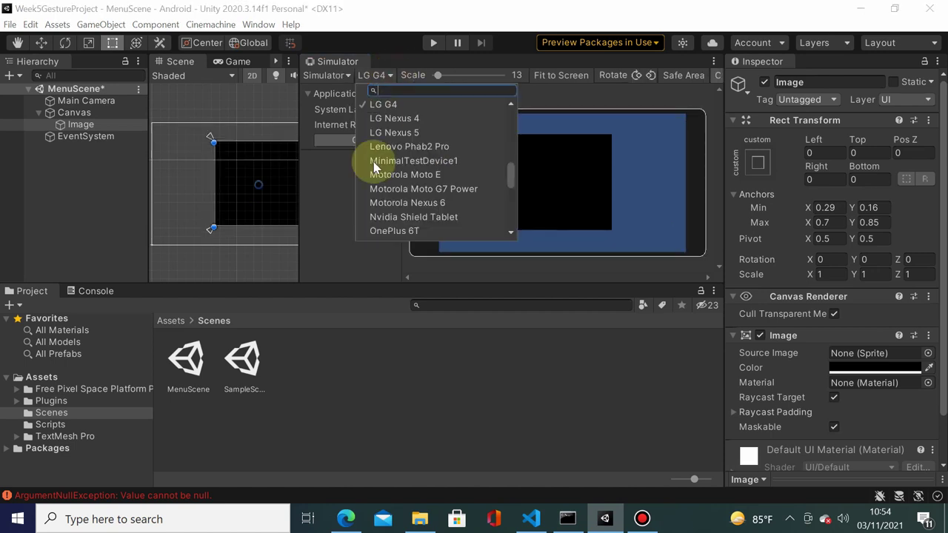
pyautogui.click(410, 188)
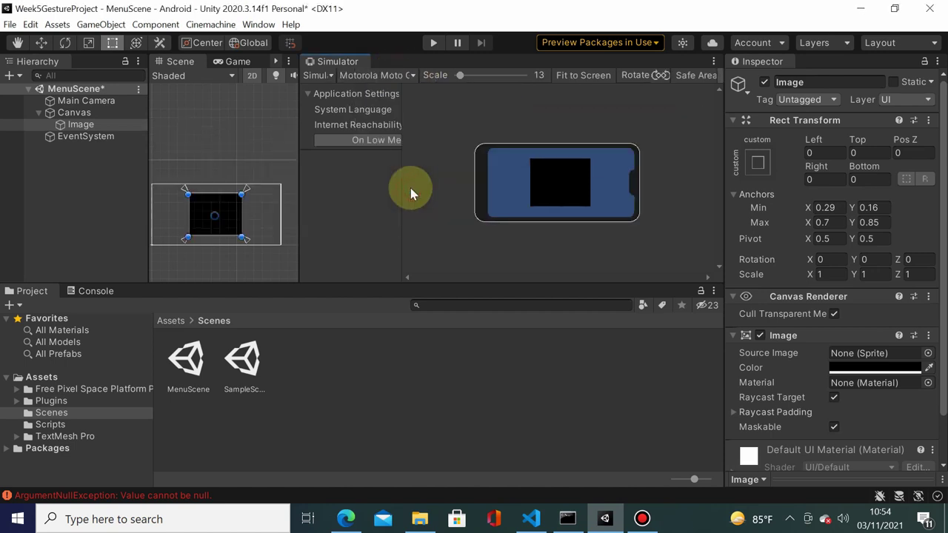
# Switch back to an Apple iPhone, raise the Scale, and widen the Scene view
pyautogui.click(399, 75)
pyautogui.scroll(5, 417, 159)
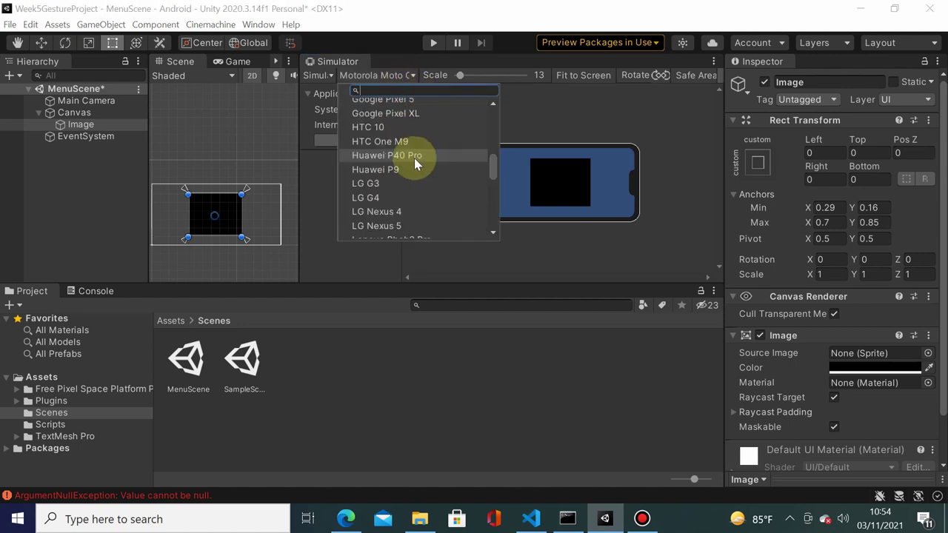
pyautogui.scroll(5, 416, 174)
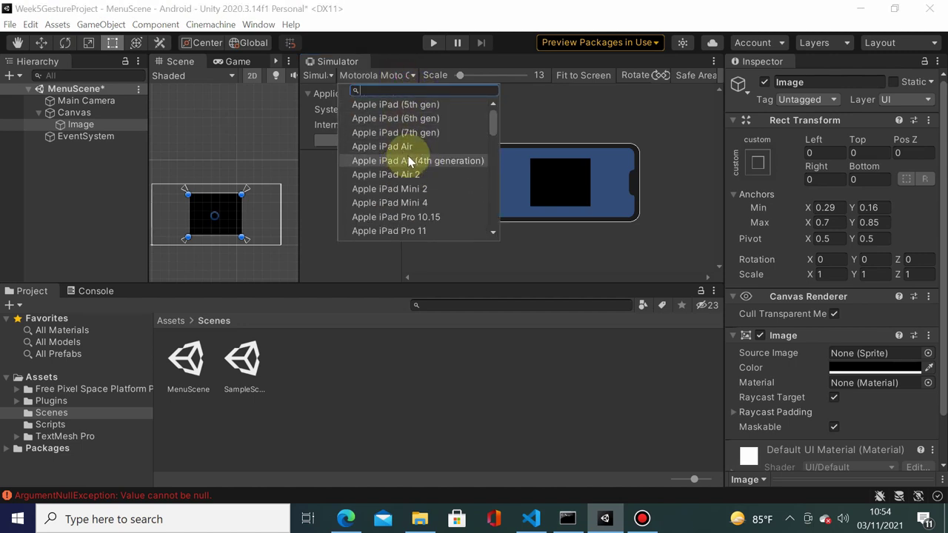
pyautogui.scroll(-5, 419, 160)
pyautogui.scroll(-3, 419, 161)
pyautogui.click(438, 135)
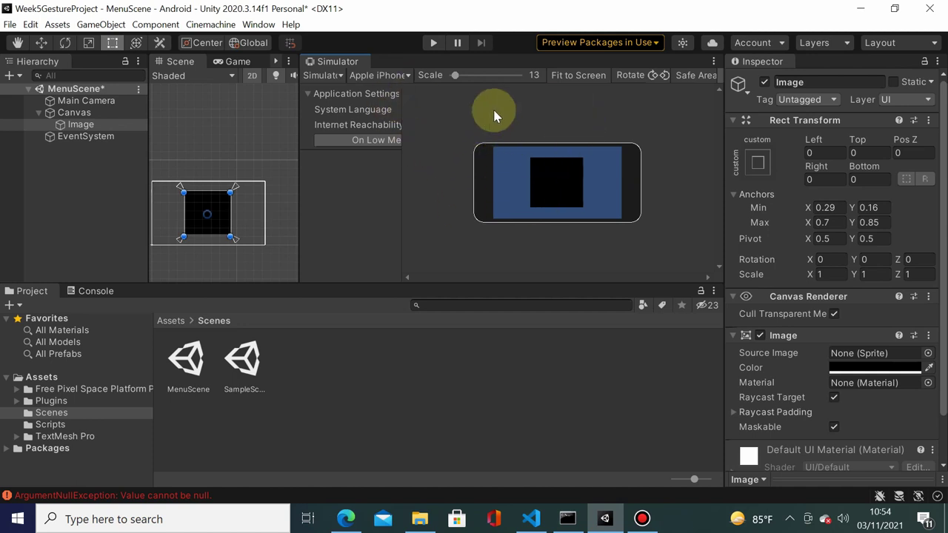
pyautogui.moveTo(455, 75); pyautogui.dragTo(465, 77)
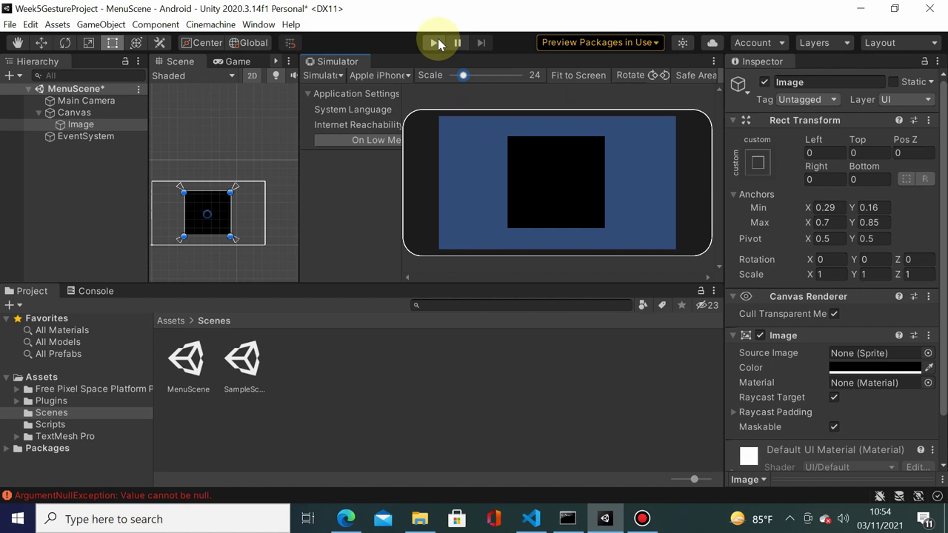
pyautogui.moveTo(298, 168)
pyautogui.mouseDown()
pyautogui.moveTo(481, 150)
pyautogui.moveTo(406, 162)
pyautogui.moveTo(441, 176)
pyautogui.mouseUp()
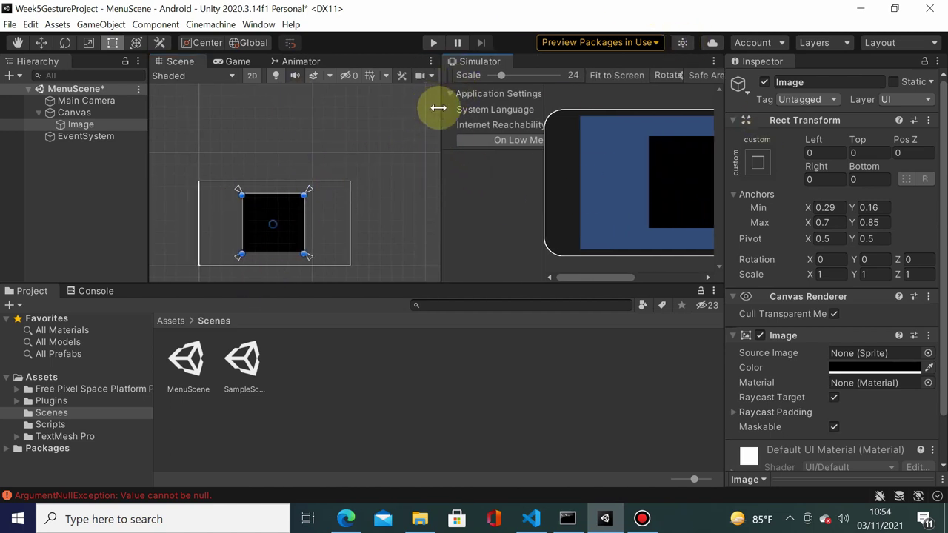
# Frame the Image panel and change its colour to white (FFFFFF, alpha 255)
pyautogui.moveTo(438, 108); pyautogui.dragTo(576, 104)
pyautogui.scroll(2, 364, 142)
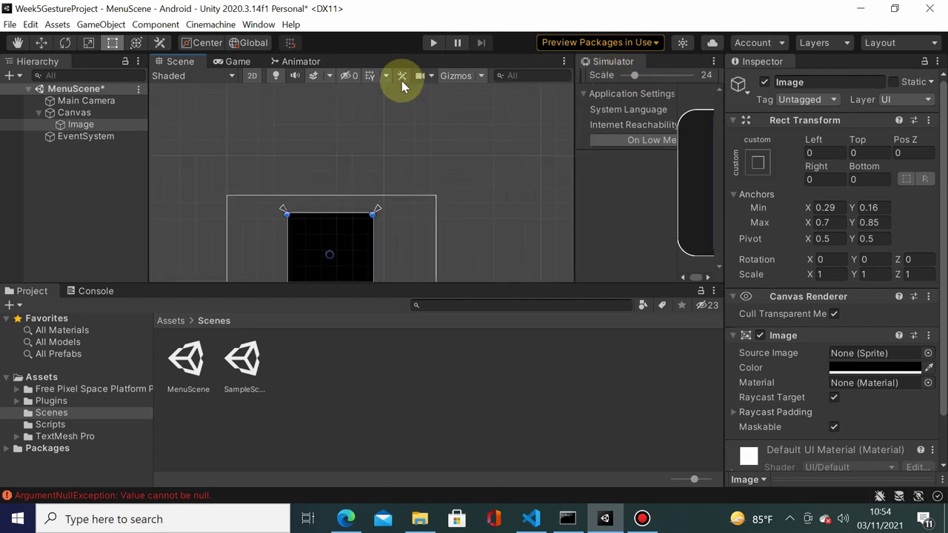
pyautogui.press('f')
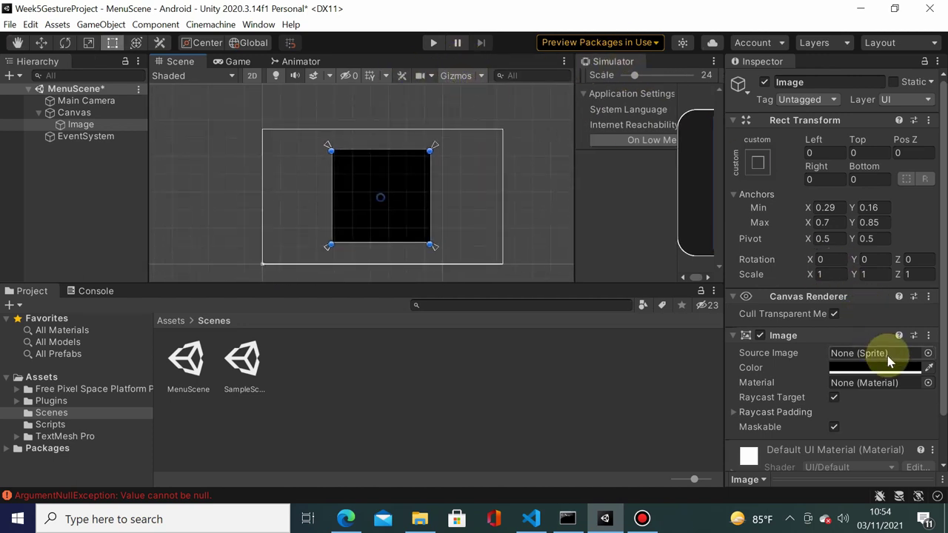
pyautogui.click(884, 367)
pyautogui.moveTo(836, 294)
pyautogui.mouseDown()
pyautogui.moveTo(786, 204)
pyautogui.moveTo(757, 237)
pyautogui.mouseUp()
pyautogui.click(527, 190)
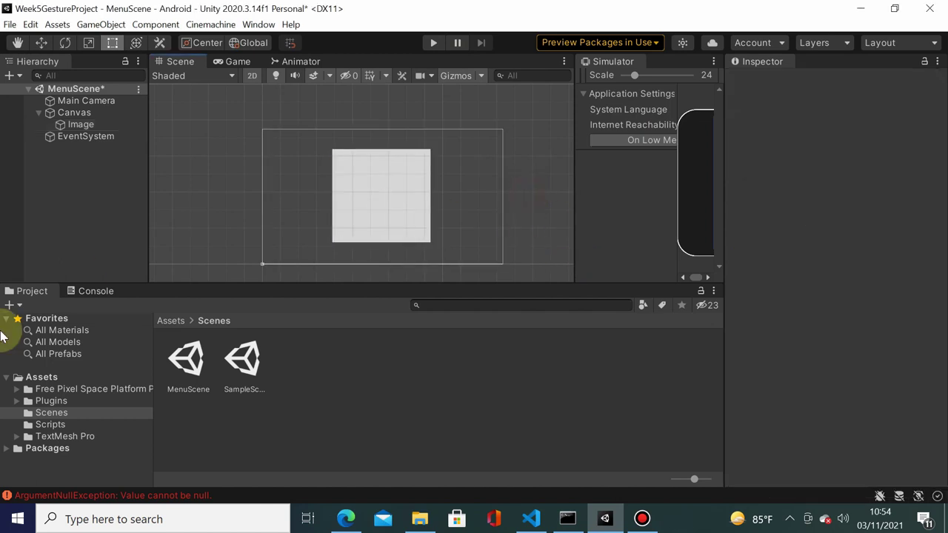
# Add a UI > Button child to the Canvas and zoom the Scene view onto it
pyautogui.rightClick(75, 113)
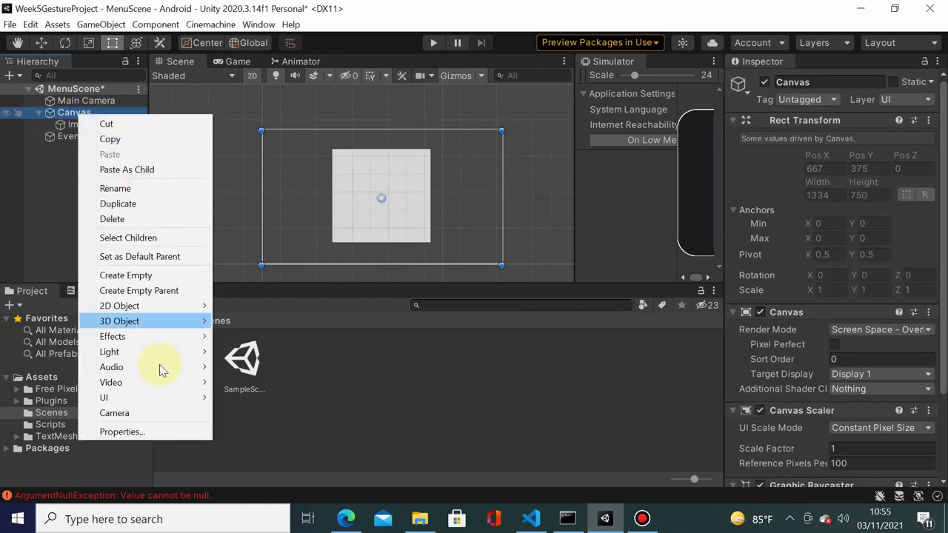
pyautogui.moveTo(158, 397)
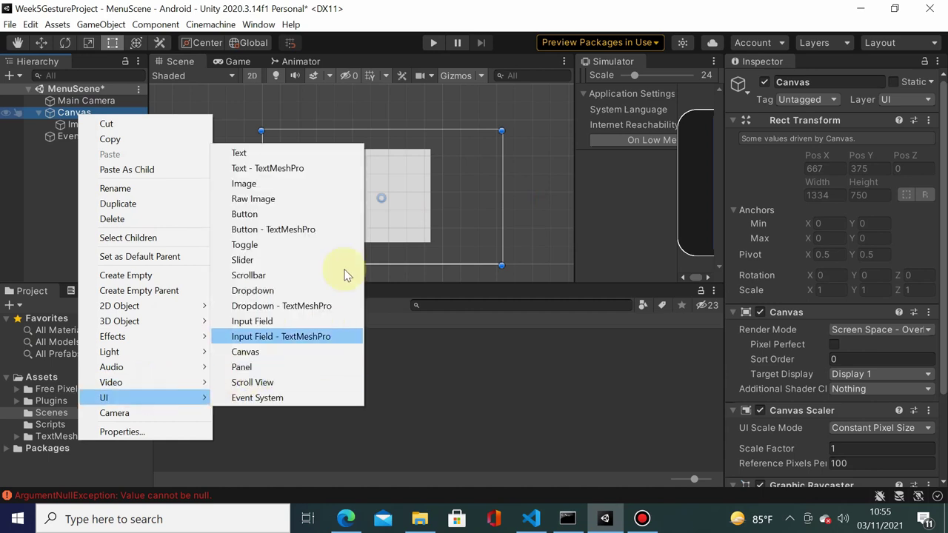
pyautogui.click(325, 229)
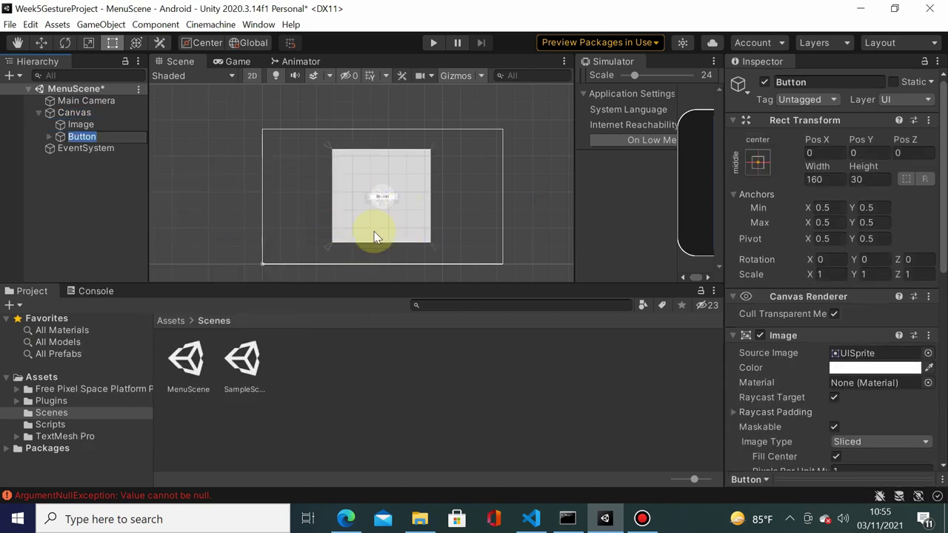
pyautogui.scroll(1, 428, 199)
pyautogui.scroll(2, 425, 196)
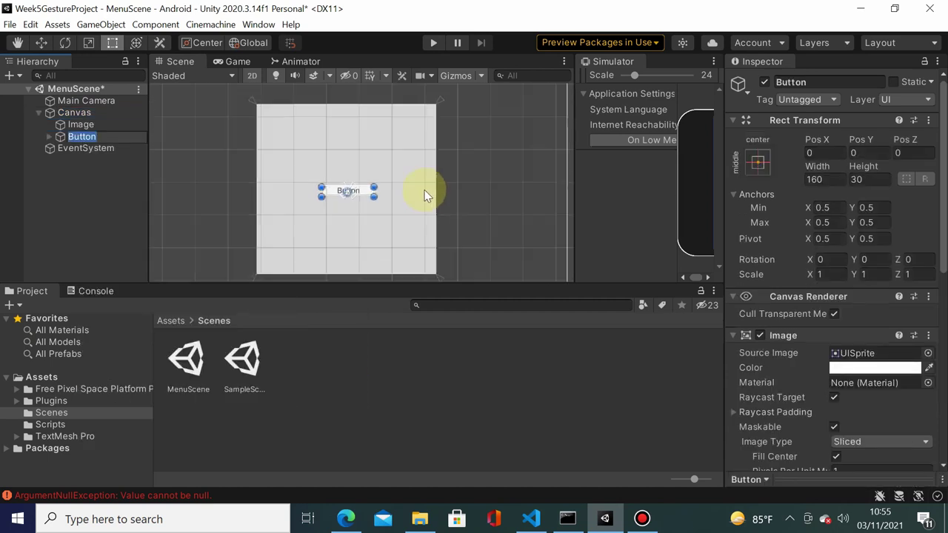
pyautogui.scroll(1, 425, 194)
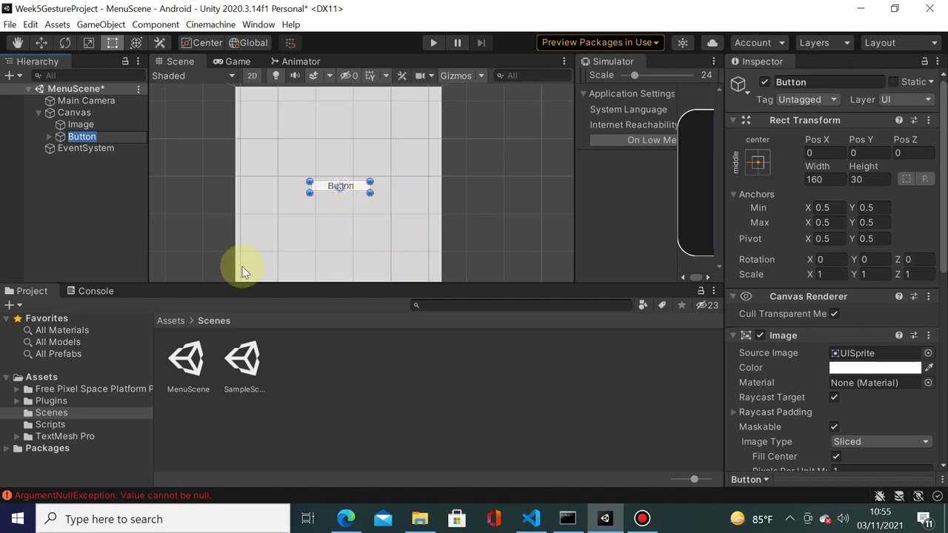
pyautogui.moveTo(511, 171)
pyautogui.mouseDown(button='middle')
pyautogui.moveTo(576, 168)
pyautogui.moveTo(558, 177)
pyautogui.mouseUp(button='middle')
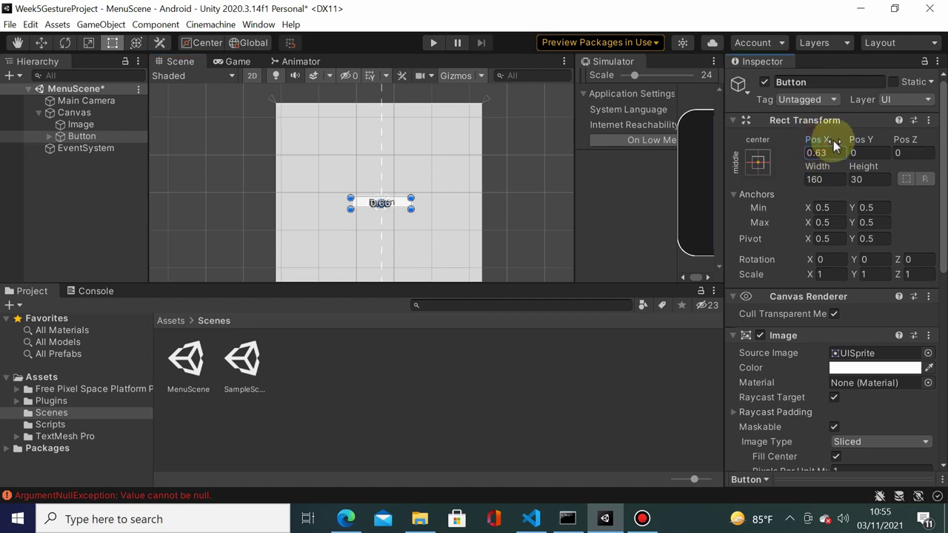
# Resize the Button to 434.26 × 94.1 and set its Pos Y to 83
pyautogui.moveTo(814, 142); pyautogui.dragTo(819, 142)
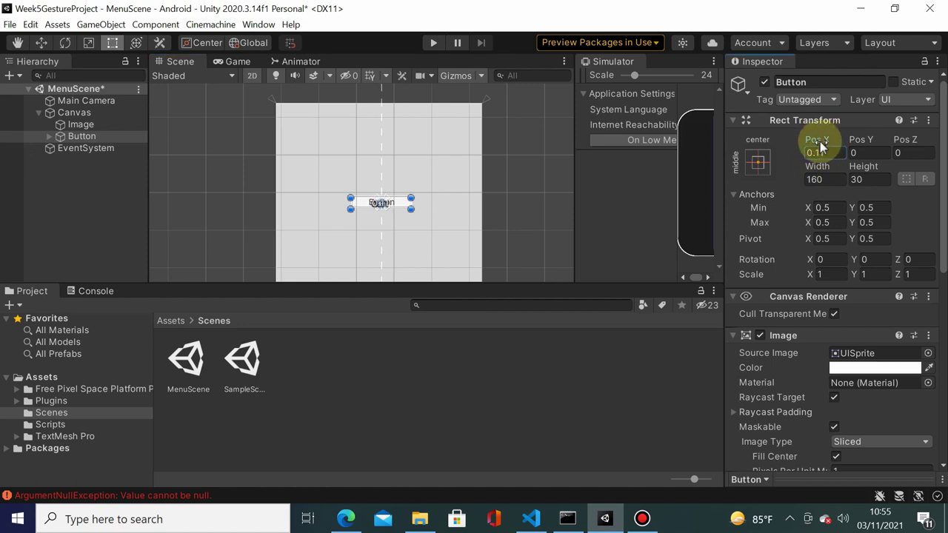
pyautogui.click(122, 136)
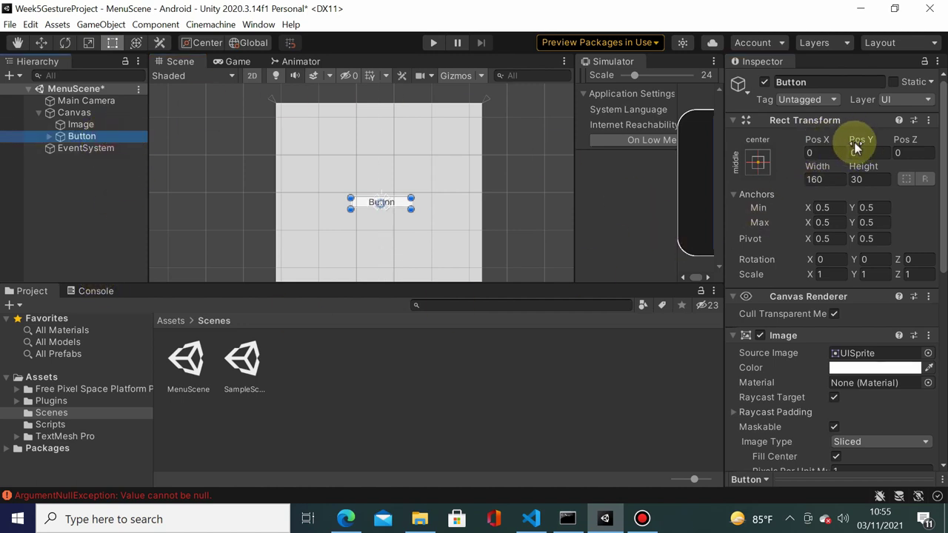
pyautogui.moveTo(855, 144)
pyautogui.mouseDown()
pyautogui.moveTo(171, 80)
pyautogui.moveTo(320, 383)
pyautogui.mouseUp()
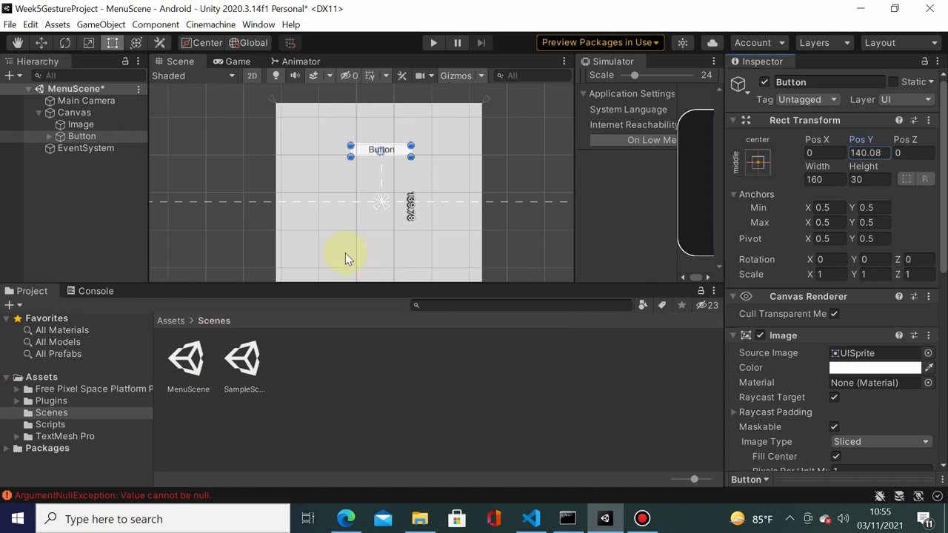
pyautogui.moveTo(320, 383)
pyautogui.mouseDown()
pyautogui.moveTo(144, 244)
pyautogui.moveTo(779, 180)
pyautogui.mouseUp()
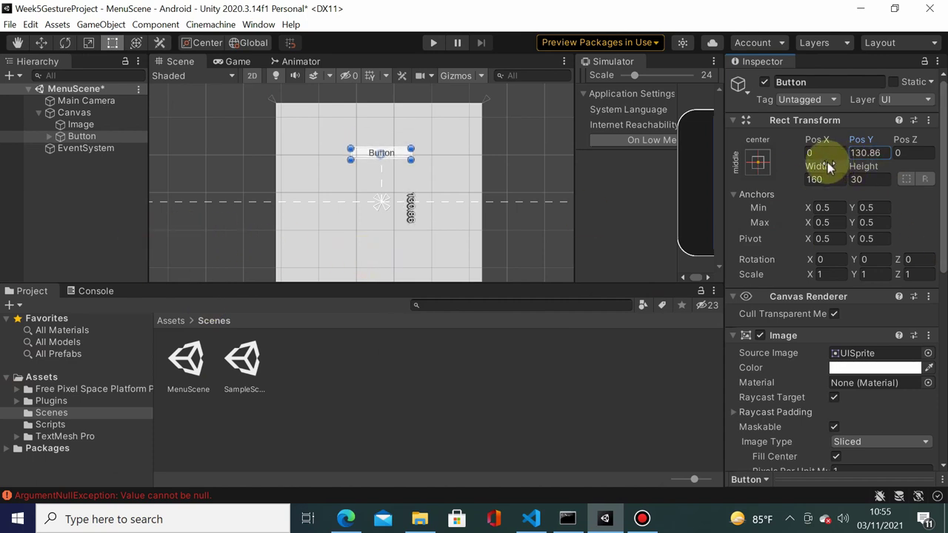
pyautogui.moveTo(827, 162)
pyautogui.mouseDown()
pyautogui.moveTo(235, 465)
pyautogui.moveTo(597, 137)
pyautogui.moveTo(856, 172)
pyautogui.moveTo(434, 143)
pyautogui.mouseUp()
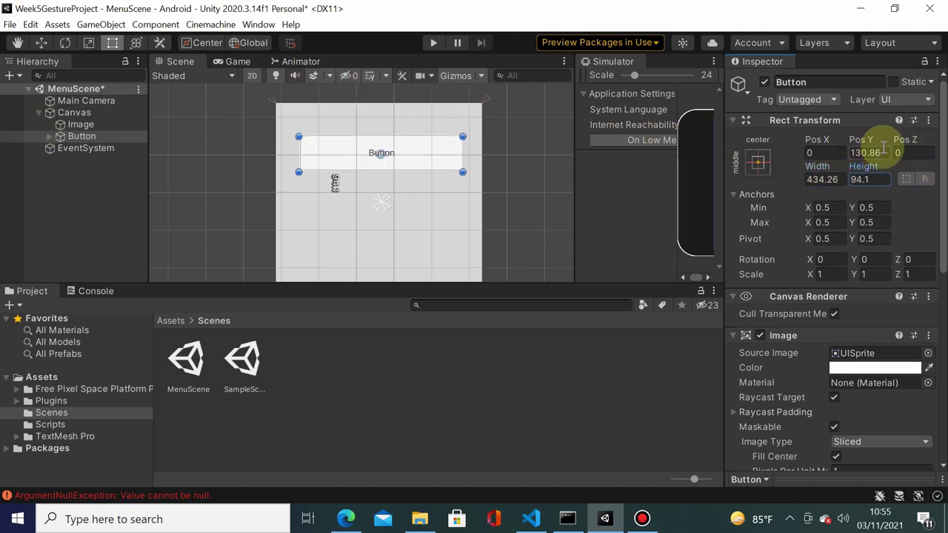
pyautogui.moveTo(859, 139); pyautogui.dragTo(840, 137)
pyautogui.moveTo(540, 167); pyautogui.dragTo(165, 302)
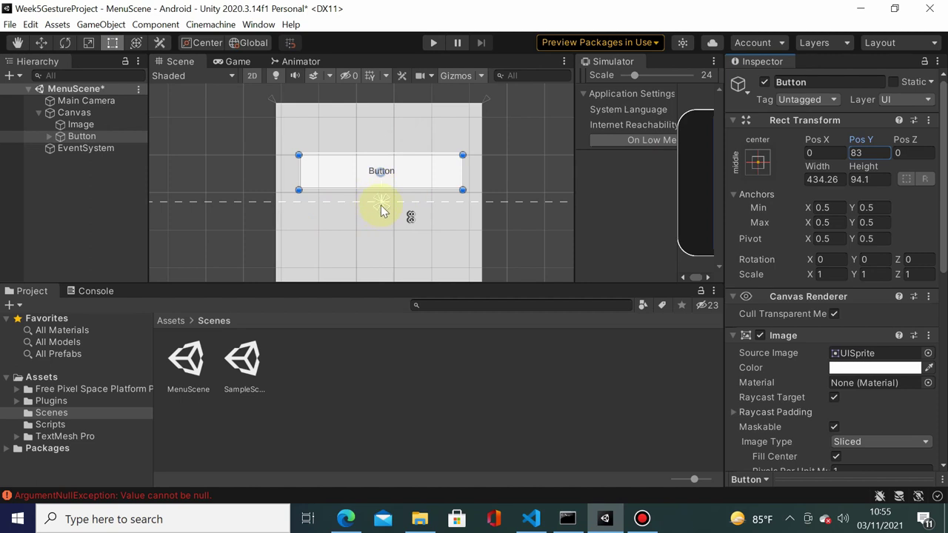
# Set the Button's horizontal anchors to 0.34 min and 0.66 max
pyautogui.click(809, 207)
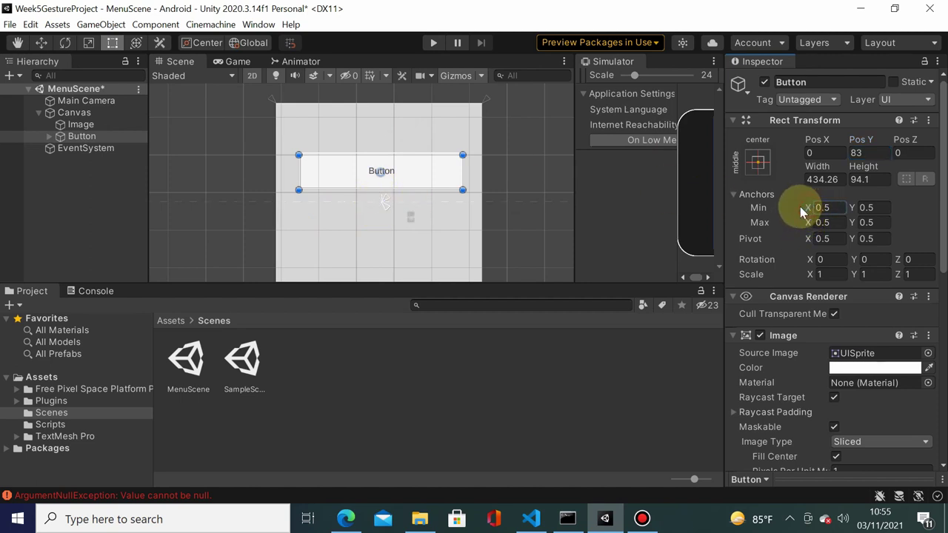
pyautogui.moveTo(799, 206)
pyautogui.mouseDown()
pyautogui.moveTo(808, 208)
pyautogui.moveTo(709, 219)
pyautogui.mouseUp()
pyautogui.scroll(-2, 412, 159)
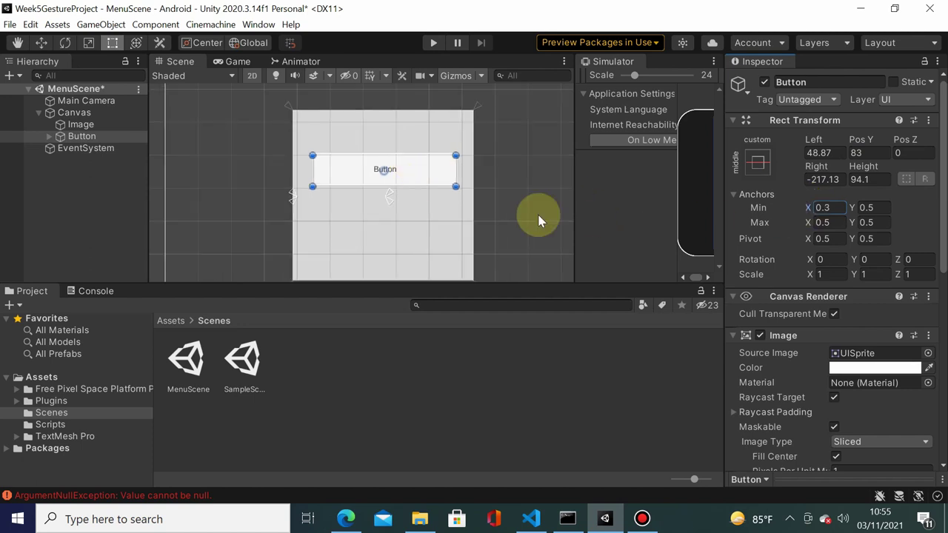
pyautogui.click(842, 207)
pyautogui.press('BackSpace')
pyautogui.write('4')
pyautogui.press('BackSpace')
pyautogui.write('3')
pyautogui.write('5')
pyautogui.press('BackSpace')
pyautogui.write('3')
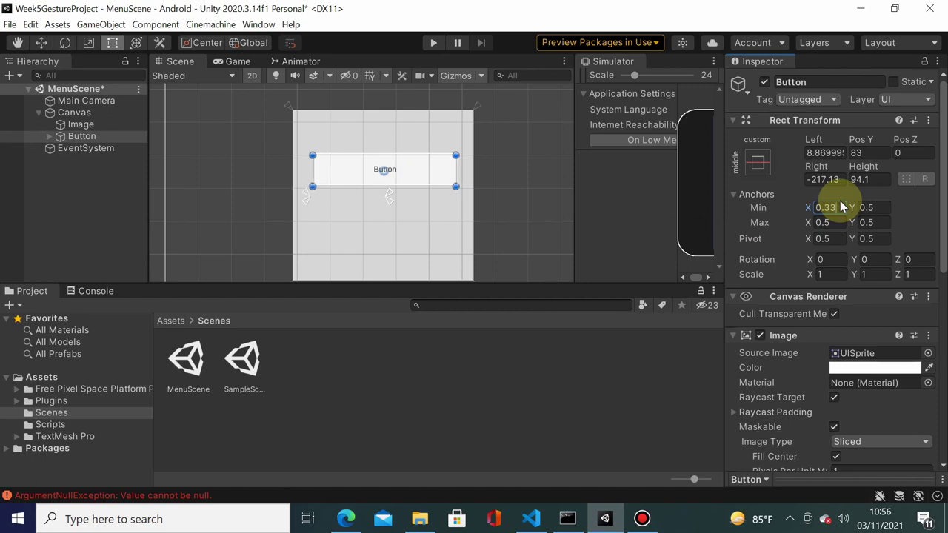
pyautogui.press('BackSpace')
pyautogui.write('4')
pyautogui.click(830, 226)
pyautogui.write('6')
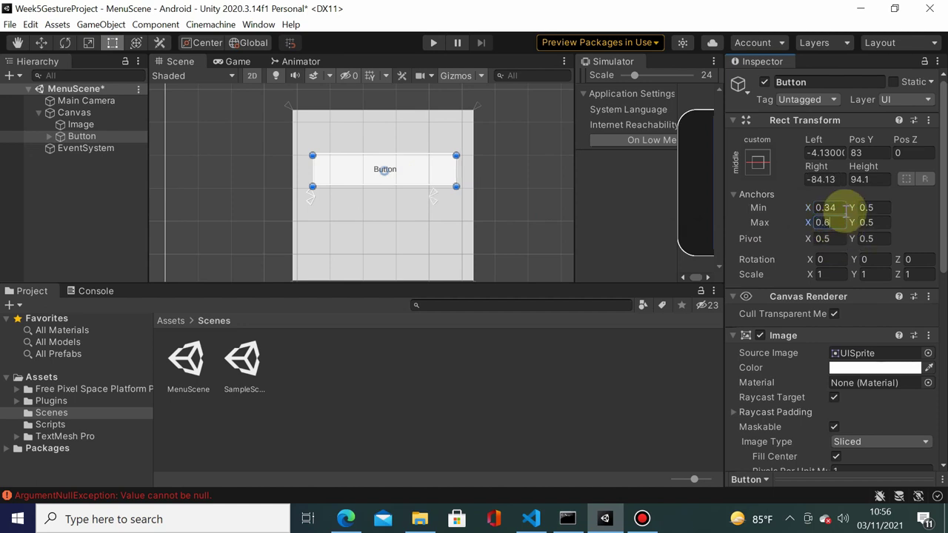
pyautogui.write('7')
# Set the Button's vertical anchors to 0.5 min and 0.65 max
pyautogui.click(877, 207)
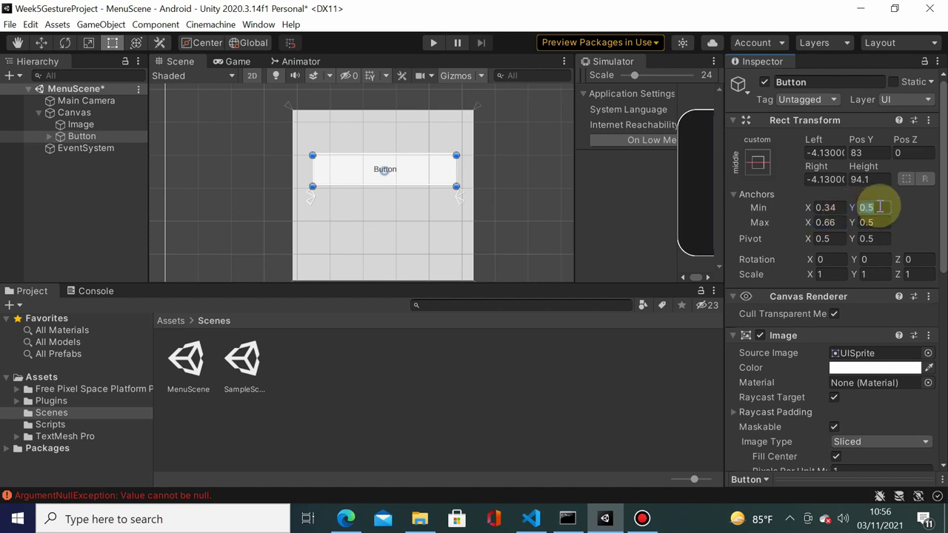
pyautogui.write('0.5')
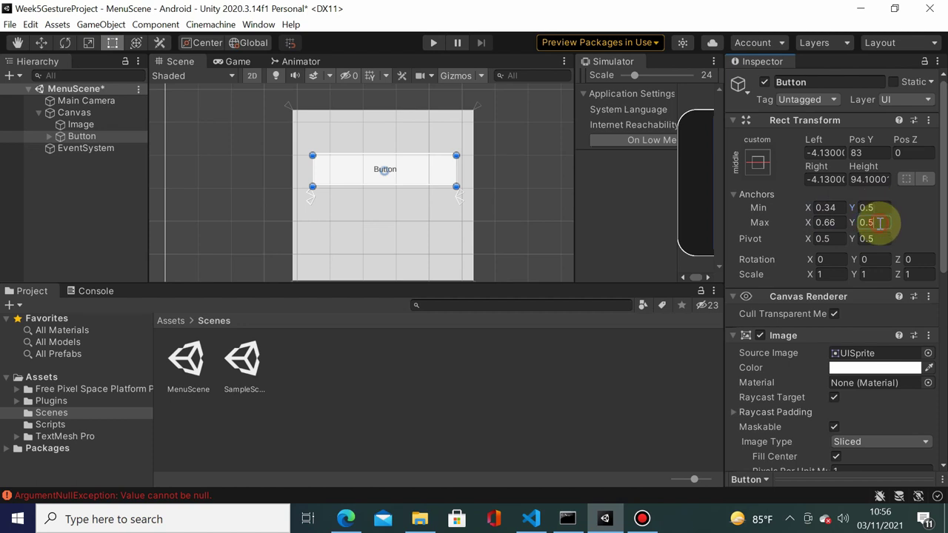
pyautogui.click(880, 222)
pyautogui.write('0.')
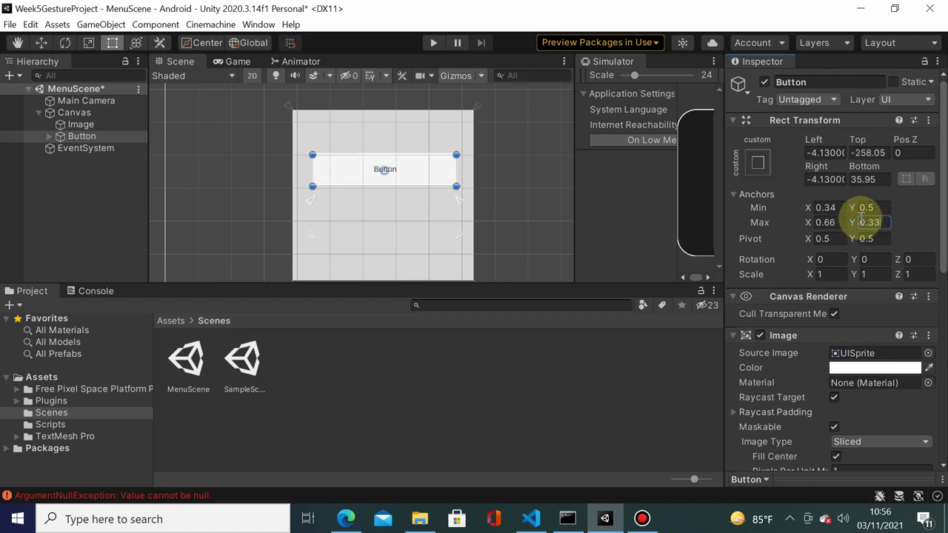
pyautogui.moveTo(852, 220); pyautogui.dragTo(865, 222)
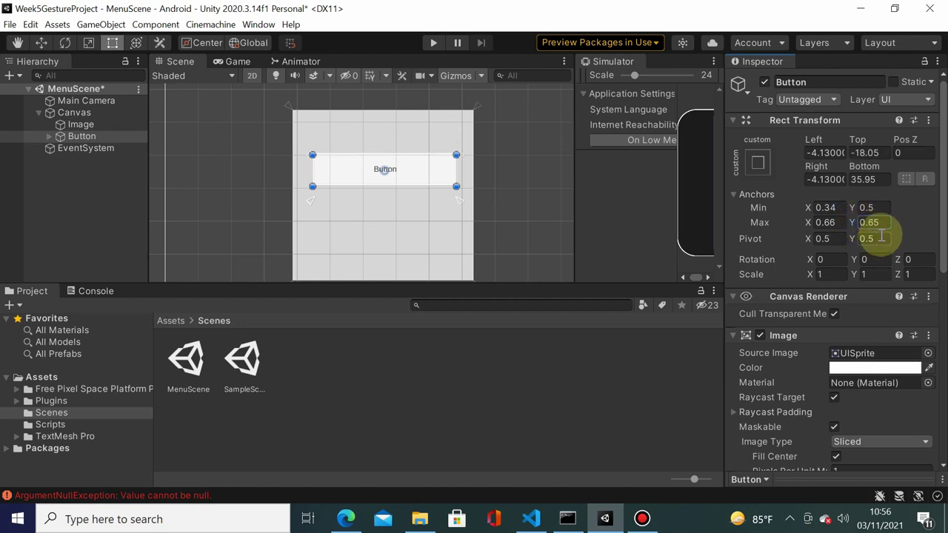
# Set the Left, Top, Right and Bottom offsets all to 0
pyautogui.click(822, 152)
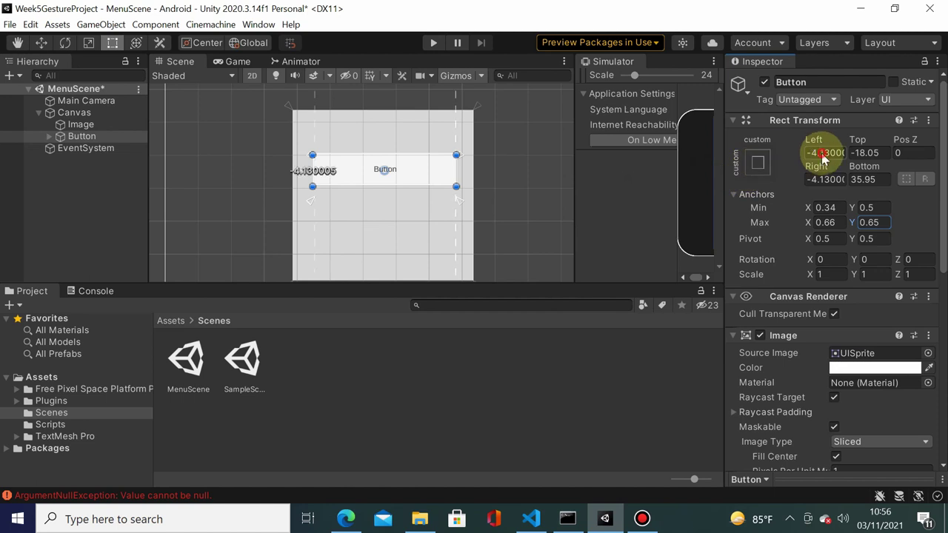
pyautogui.write('0')
pyautogui.press('Tab')
pyautogui.write('0')
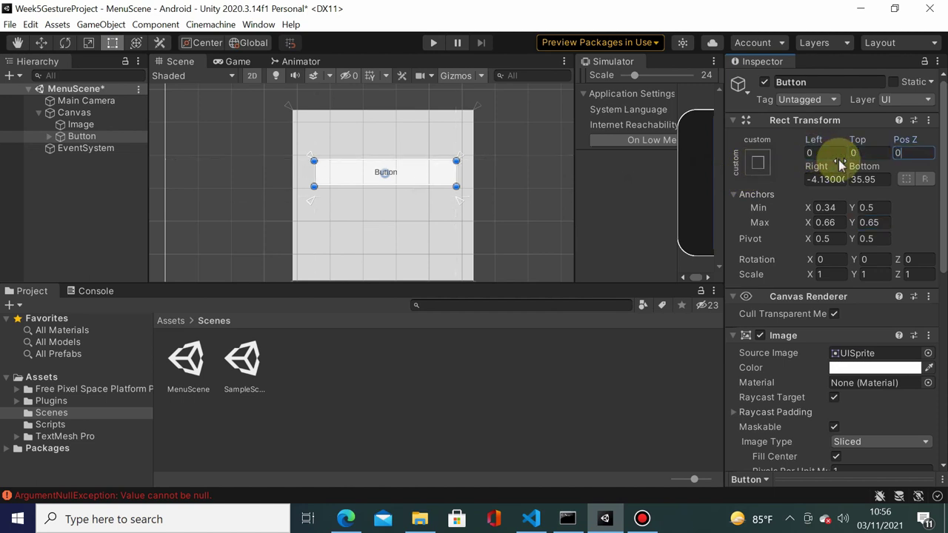
pyautogui.press('Tab')
pyautogui.write('0')
pyautogui.press('Tab')
pyautogui.write('0')
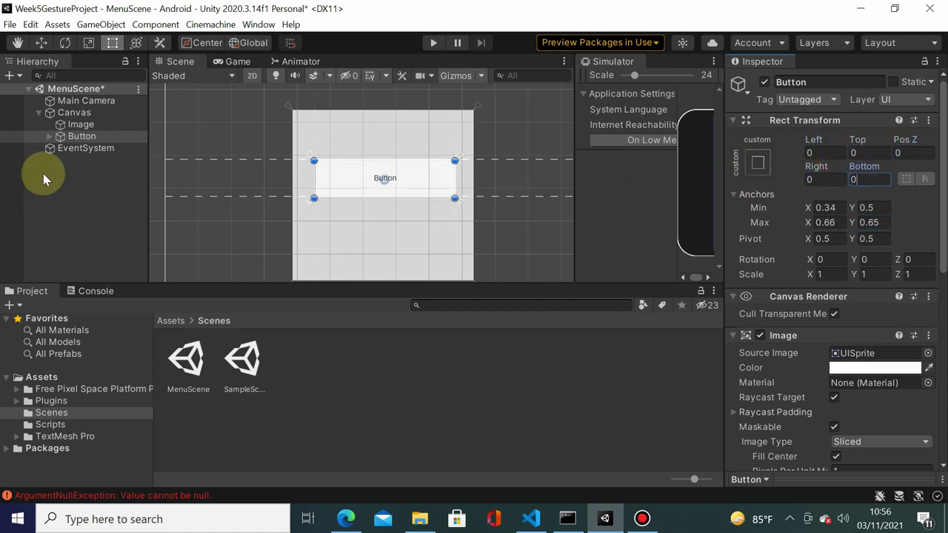
# Change the Button's Text (TMP) label to 'START GAME', bold, font size 36
pyautogui.click(49, 136)
pyautogui.click(132, 149)
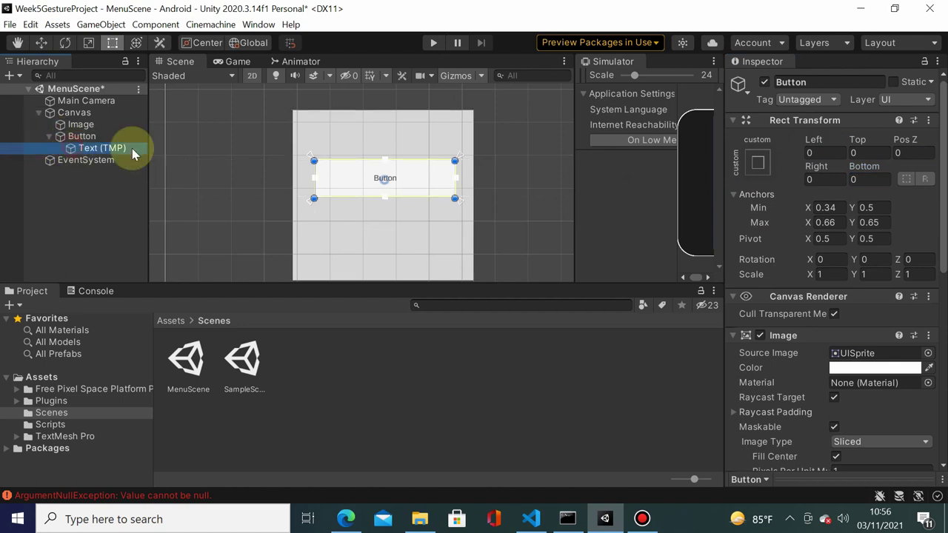
pyautogui.click(778, 396)
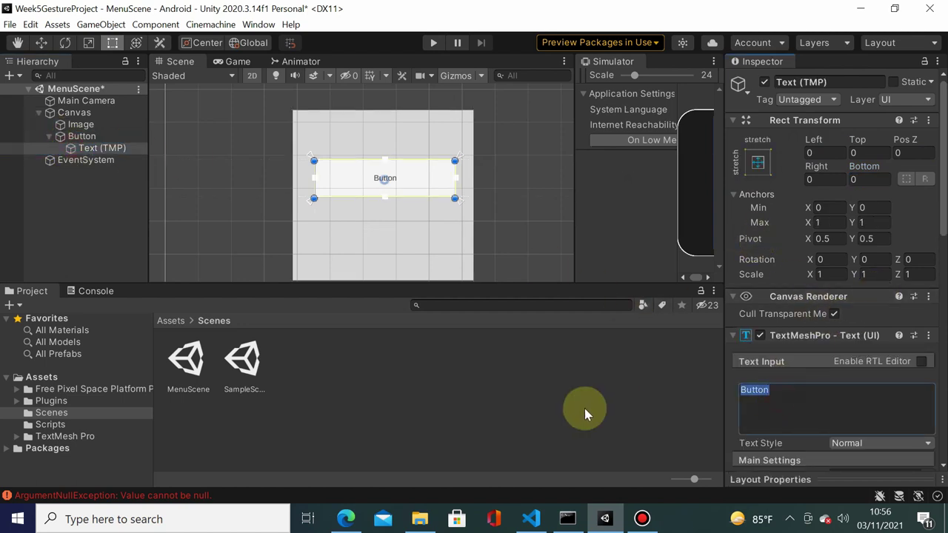
pyautogui.write('START ')
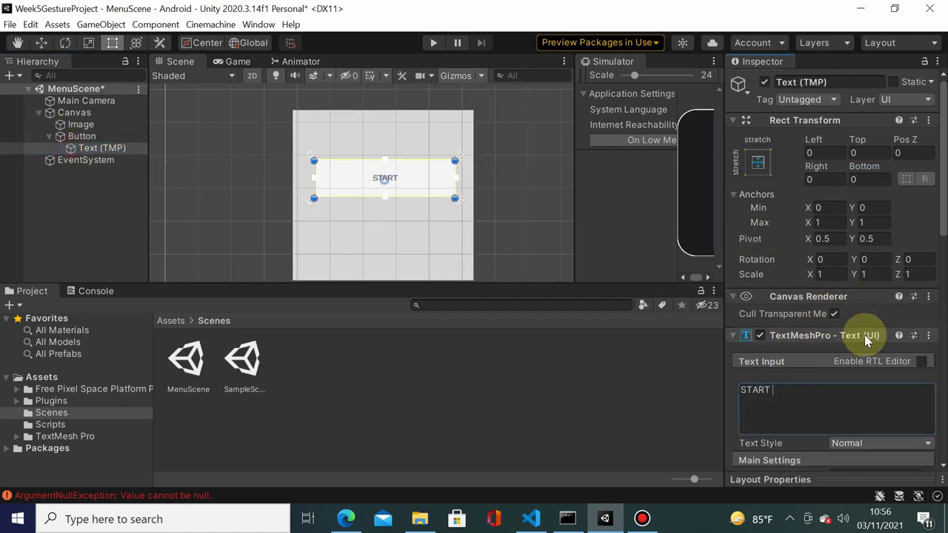
pyautogui.write('GAME')
pyautogui.scroll(-5, 847, 326)
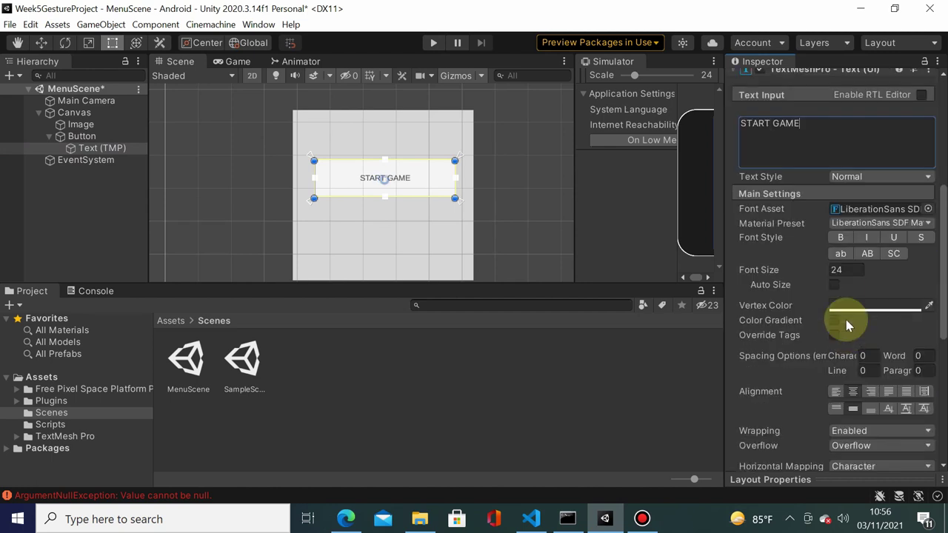
pyautogui.click(841, 238)
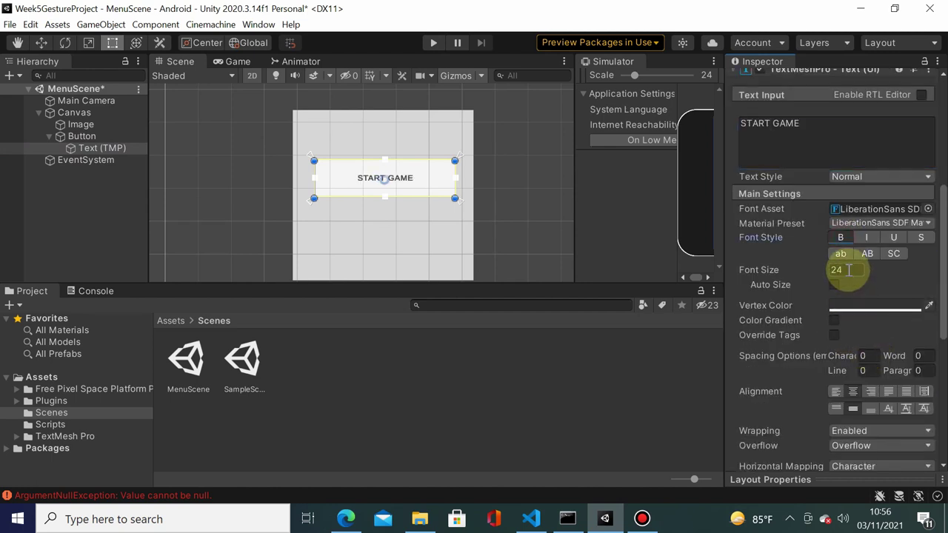
pyautogui.click(849, 271)
pyautogui.write('36')
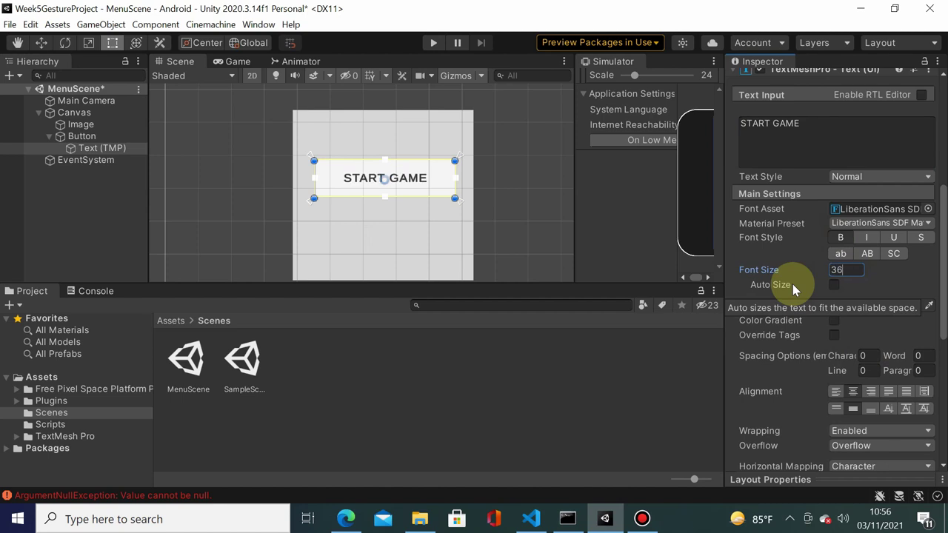
pyautogui.click(536, 207)
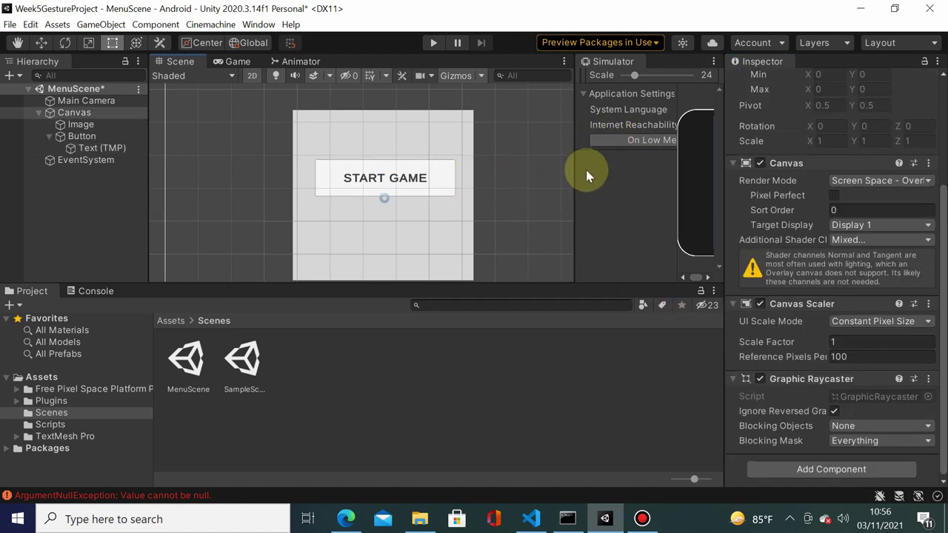
# Widen the Simulator and preview the menu on an iPhone XR and an HTC phone
pyautogui.moveTo(573, 166); pyautogui.dragTo(361, 187)
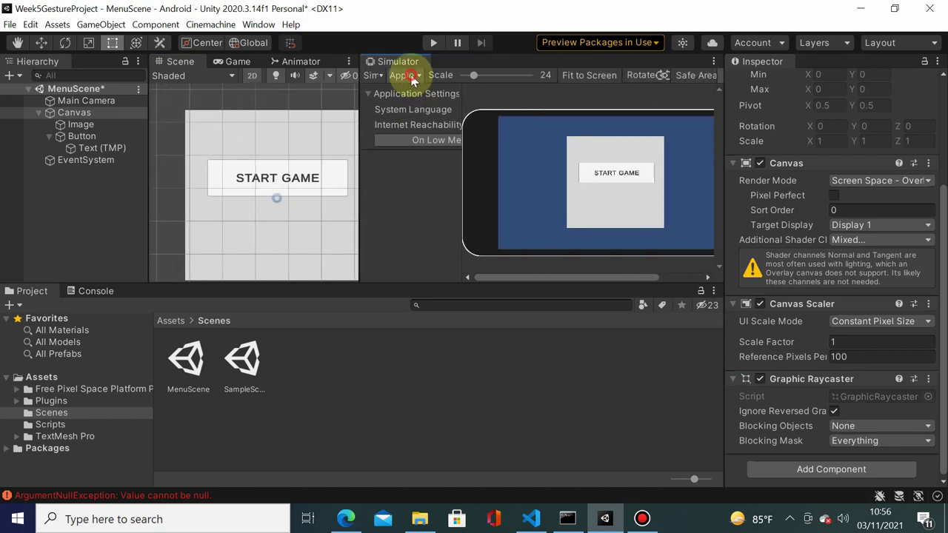
pyautogui.click(405, 75)
pyautogui.click(459, 162)
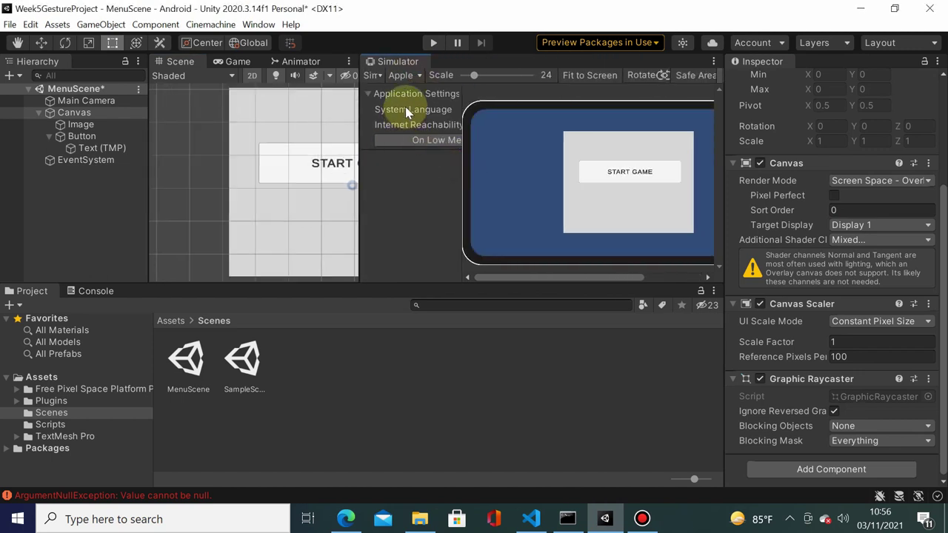
pyautogui.click(403, 76)
pyautogui.scroll(-3, 444, 178)
pyautogui.click(451, 186)
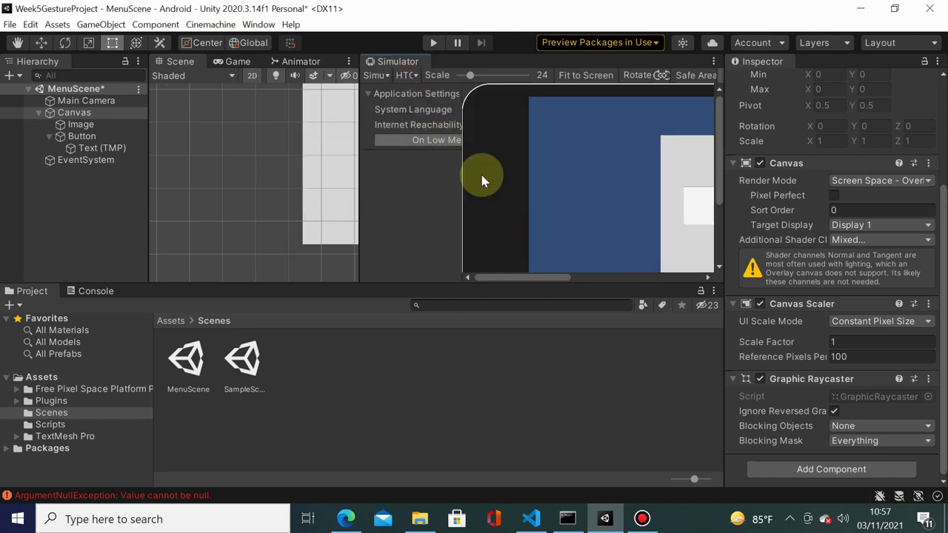
# Switch to the LG Nexus 4 at scale 29 with a wider simulator panel
pyautogui.moveTo(469, 75); pyautogui.dragTo(463, 76)
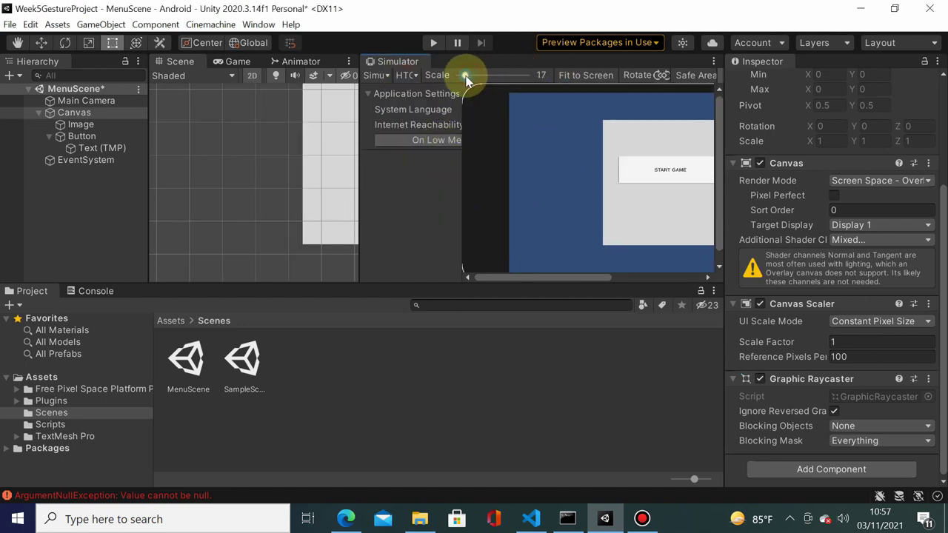
pyautogui.click(409, 76)
pyautogui.click(429, 175)
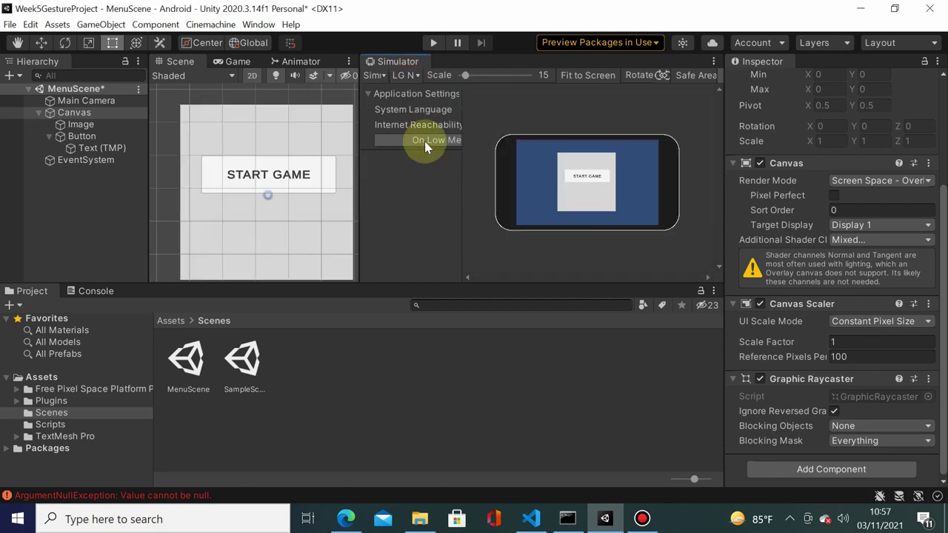
pyautogui.click(407, 75)
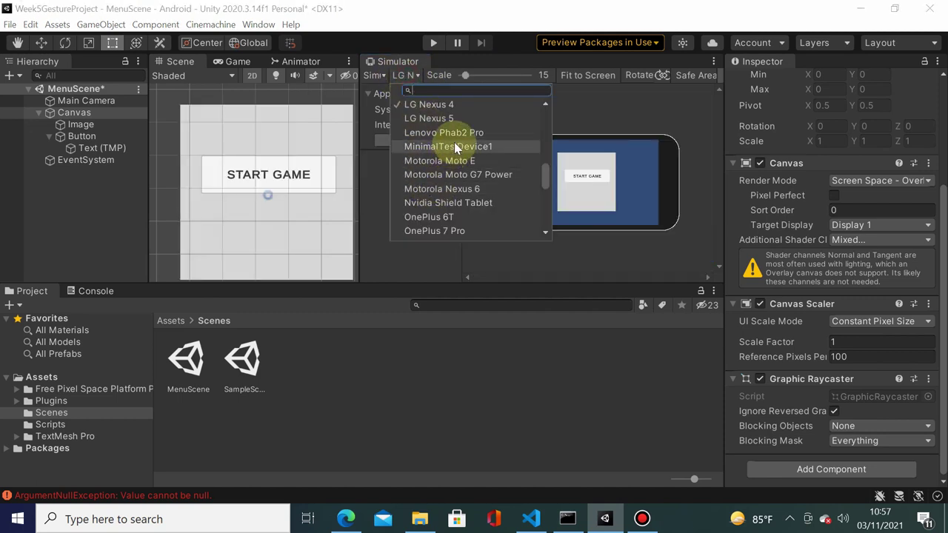
pyautogui.click(681, 178)
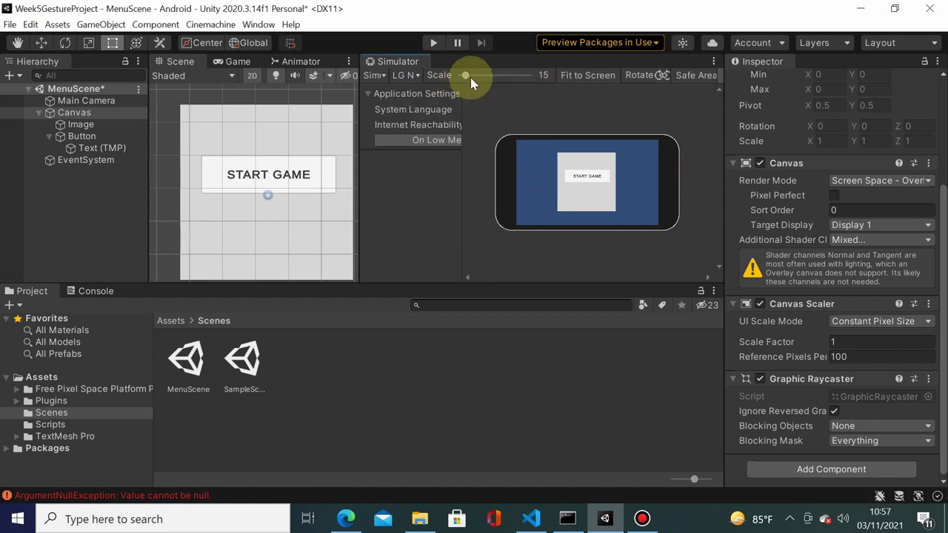
pyautogui.moveTo(465, 74); pyautogui.dragTo(476, 75)
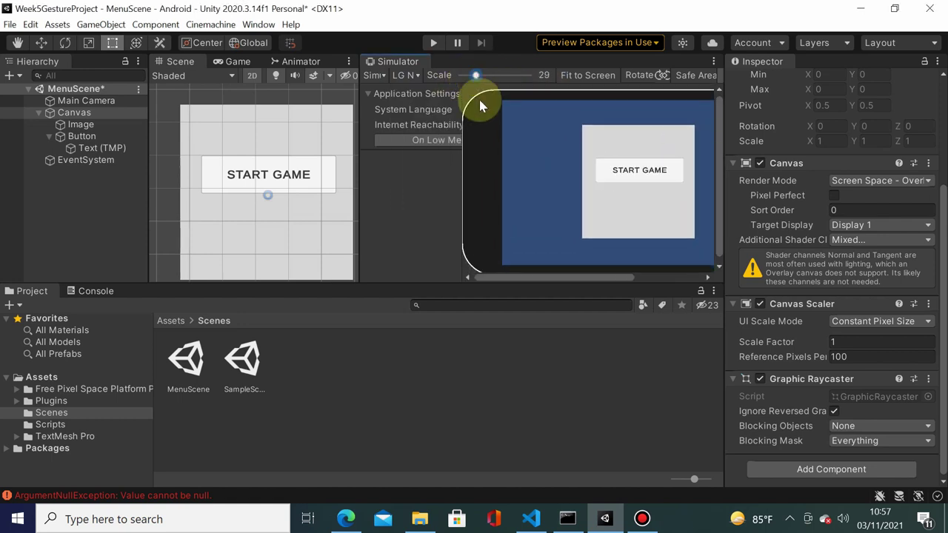
pyautogui.moveTo(587, 277); pyautogui.dragTo(598, 280)
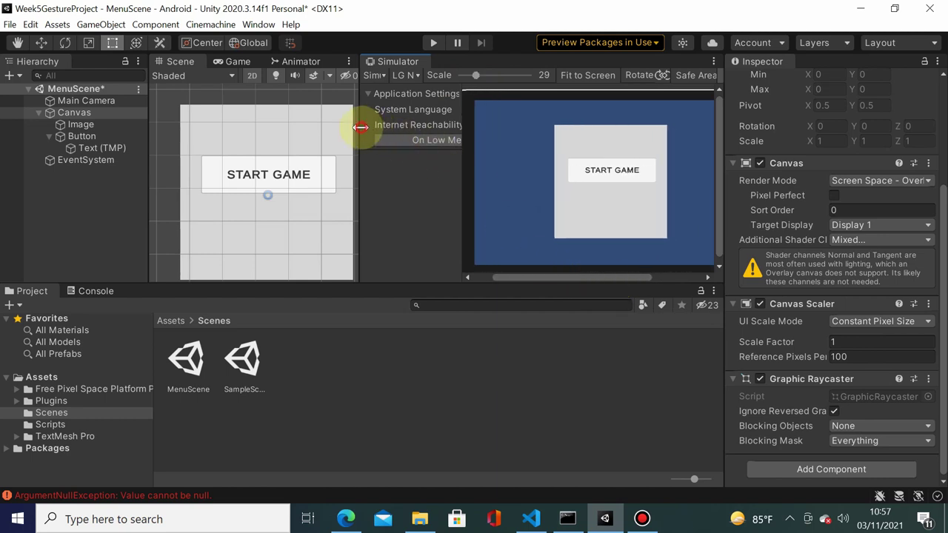
pyautogui.moveTo(360, 127); pyautogui.dragTo(232, 153)
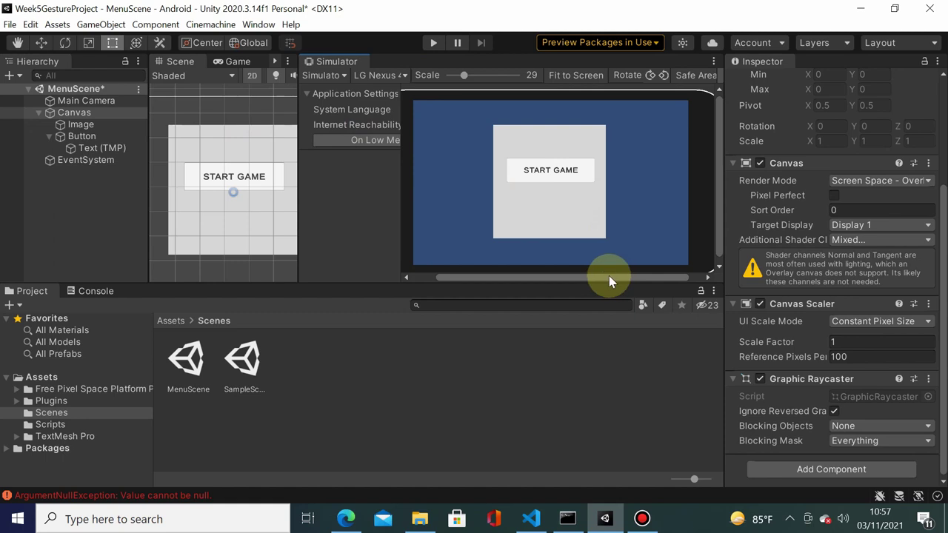
pyautogui.moveTo(609, 279); pyautogui.dragTo(597, 279)
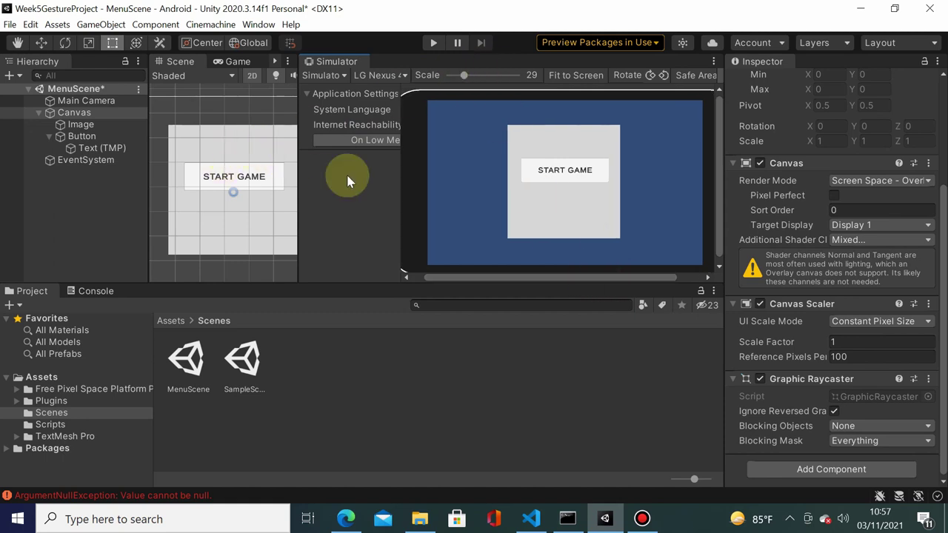
# Preview the menu on MinimalTestDevice1, then on a OnePlus 6T
pyautogui.click(378, 75)
pyautogui.click(445, 146)
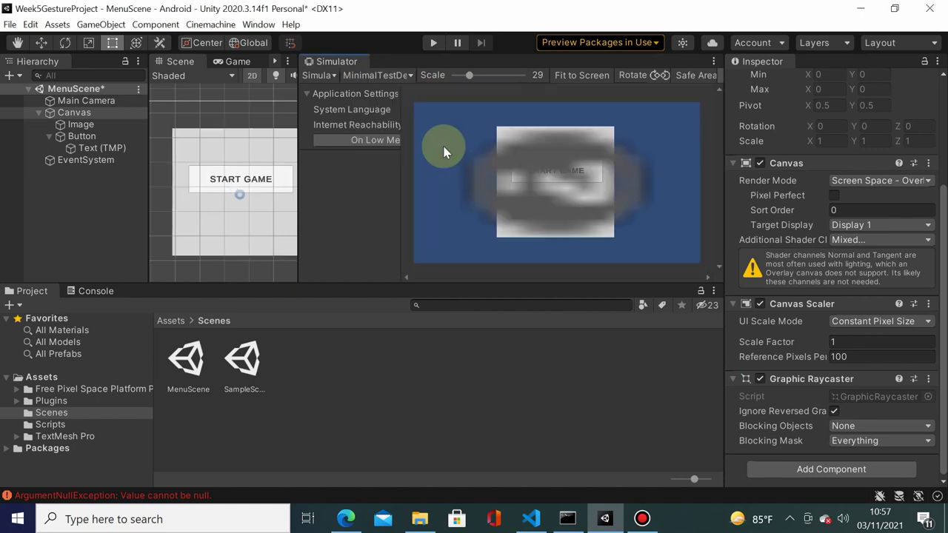
pyautogui.click(392, 75)
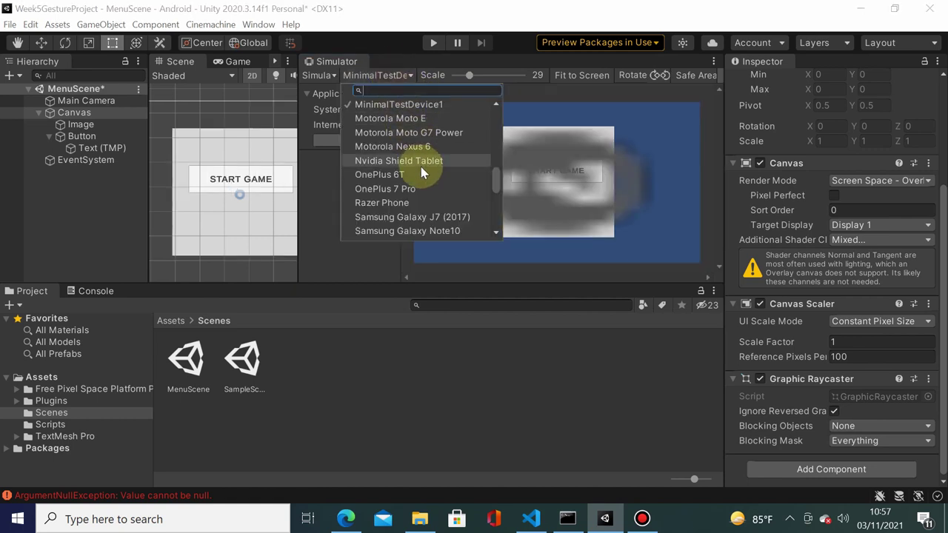
pyautogui.click(424, 173)
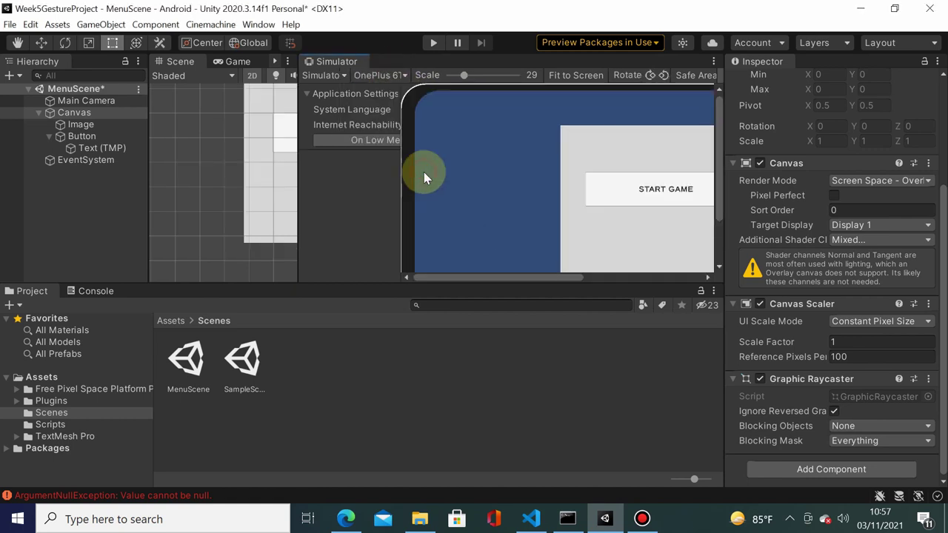
# Switch to the Apple iPad Air 2 at scale 14 so the whole tablet shows
pyautogui.click(381, 75)
pyautogui.scroll(5, 437, 137)
pyautogui.scroll(4, 438, 160)
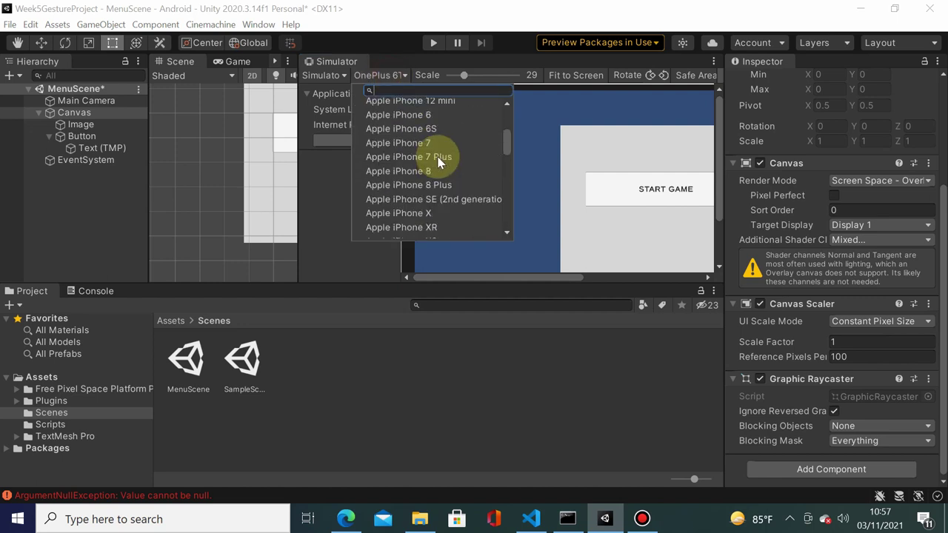
pyautogui.scroll(4, 439, 159)
pyautogui.scroll(-1, 436, 158)
pyautogui.scroll(-1, 435, 154)
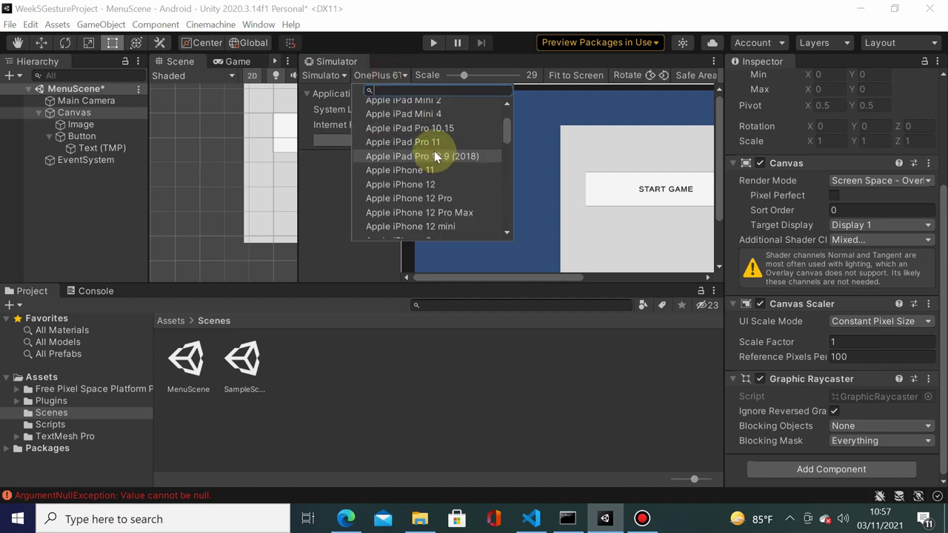
pyautogui.scroll(1, 434, 148)
pyautogui.click(434, 135)
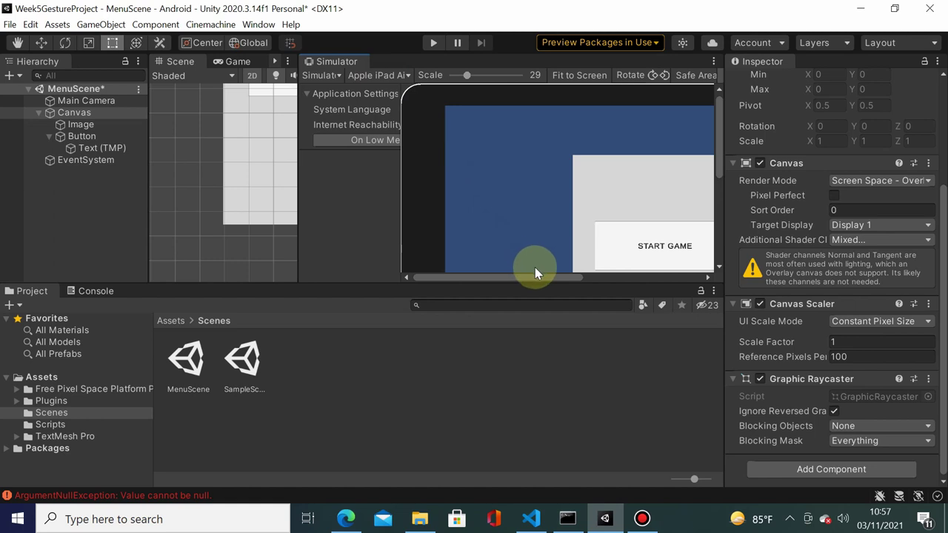
pyautogui.moveTo(538, 278); pyautogui.dragTo(579, 275)
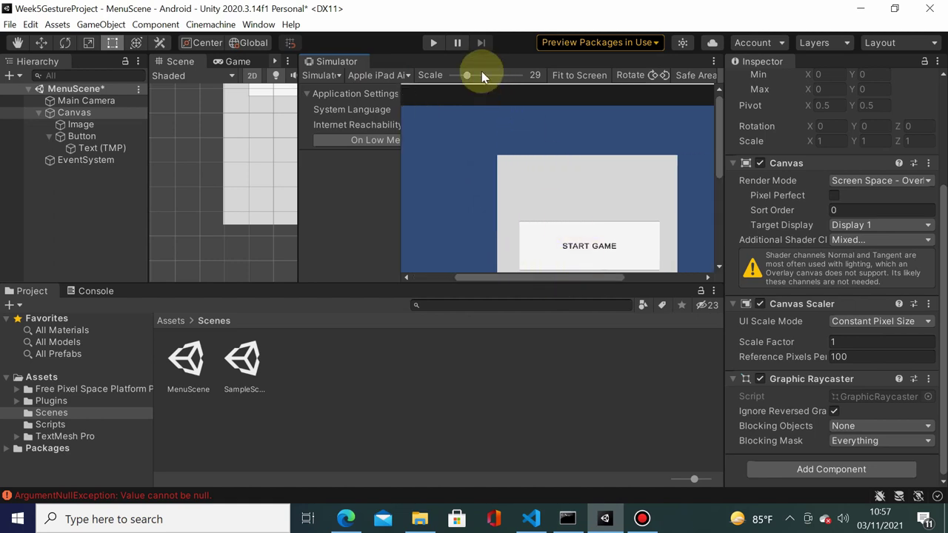
pyautogui.moveTo(471, 77); pyautogui.dragTo(457, 77)
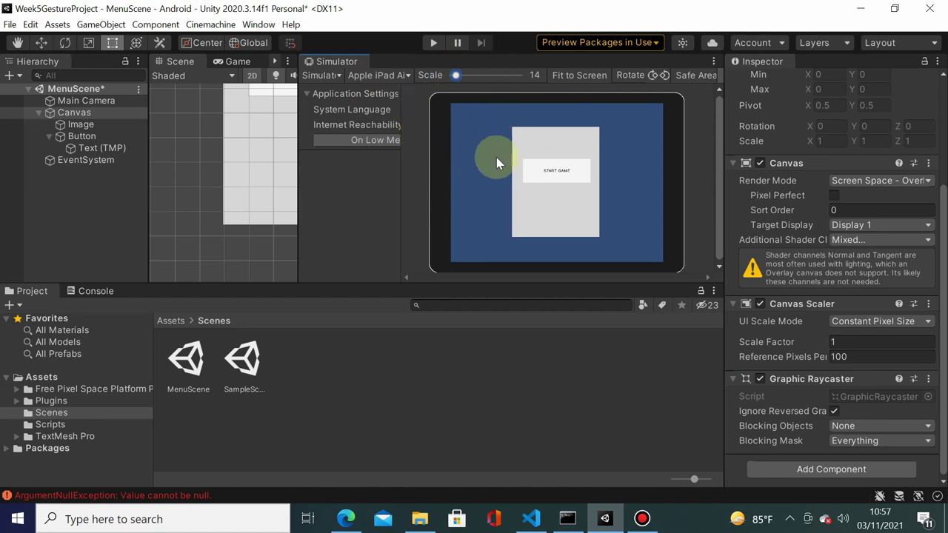
pyautogui.click(96, 116)
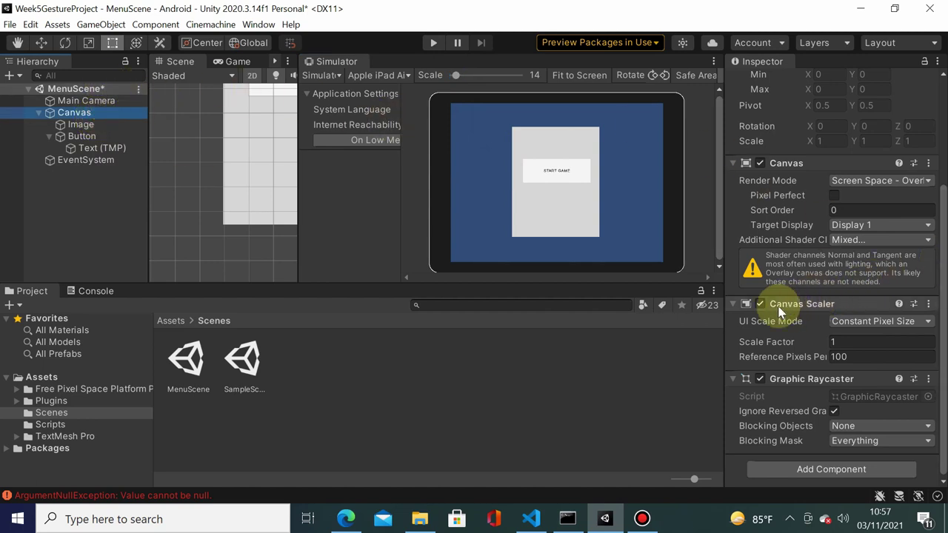
pyautogui.click(856, 322)
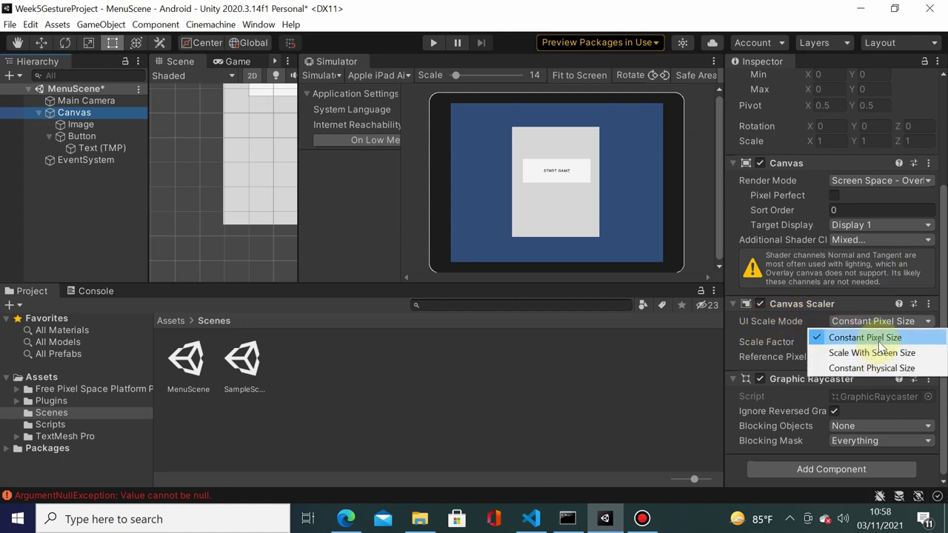
pyautogui.click(878, 339)
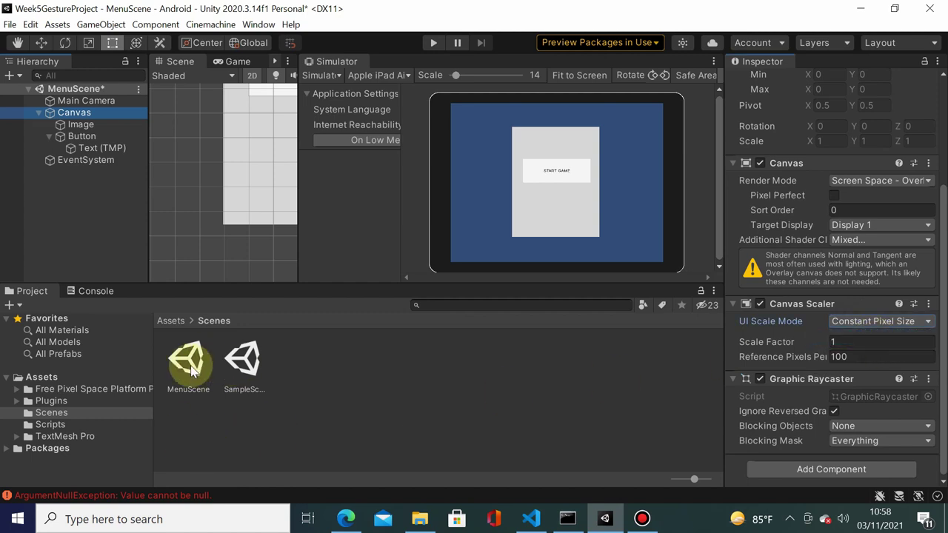
# Save MenuScene, open SampleScene, and set its Canvas Scaler to Constant Pixel Size
pyautogui.doubleClick(240, 361)
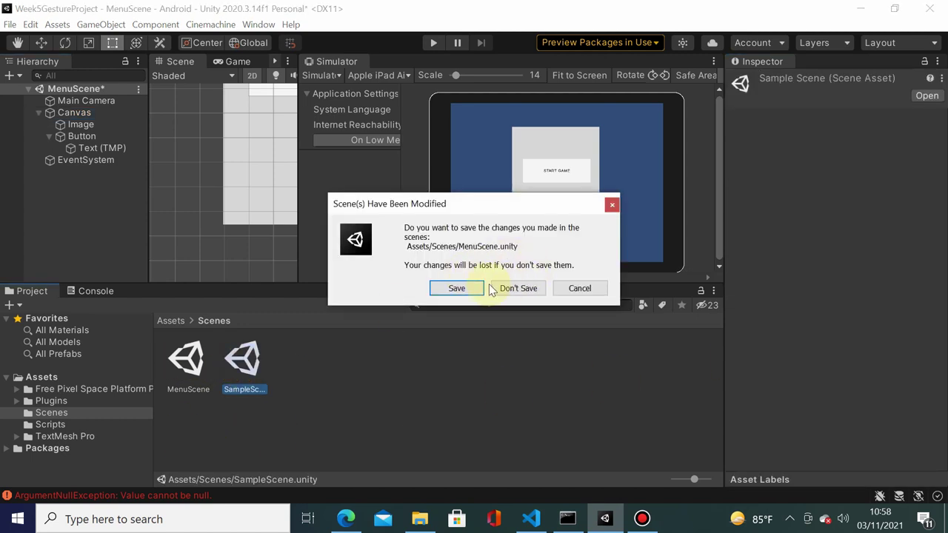
pyautogui.click(458, 288)
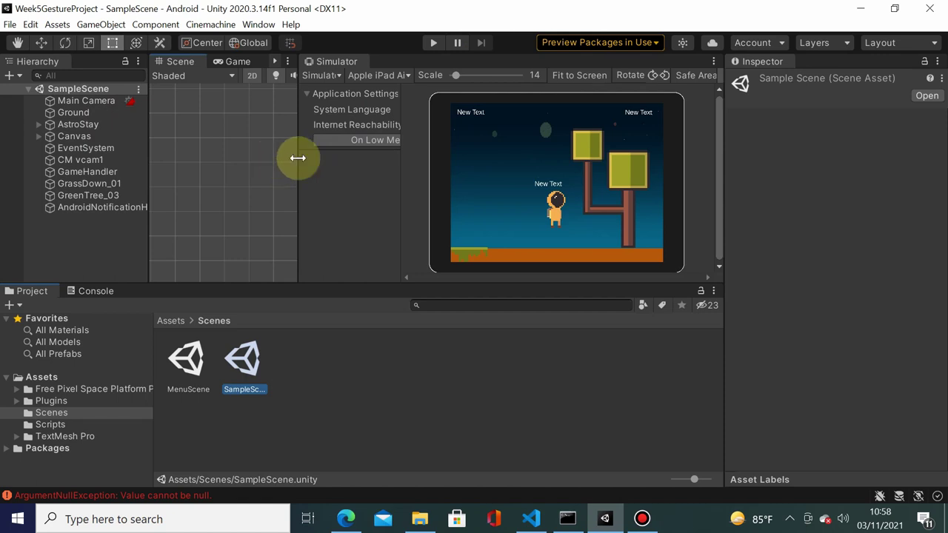
pyautogui.click(89, 137)
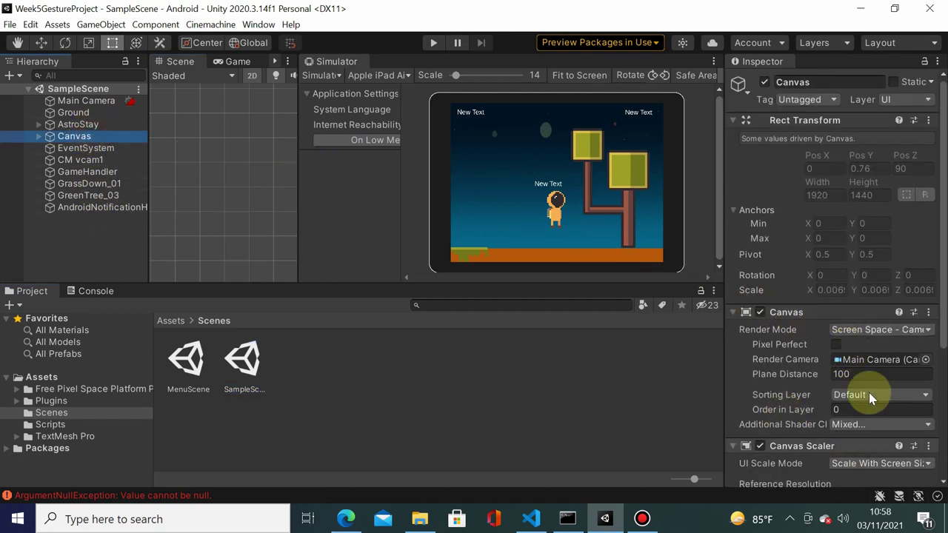
pyautogui.scroll(-3, 897, 415)
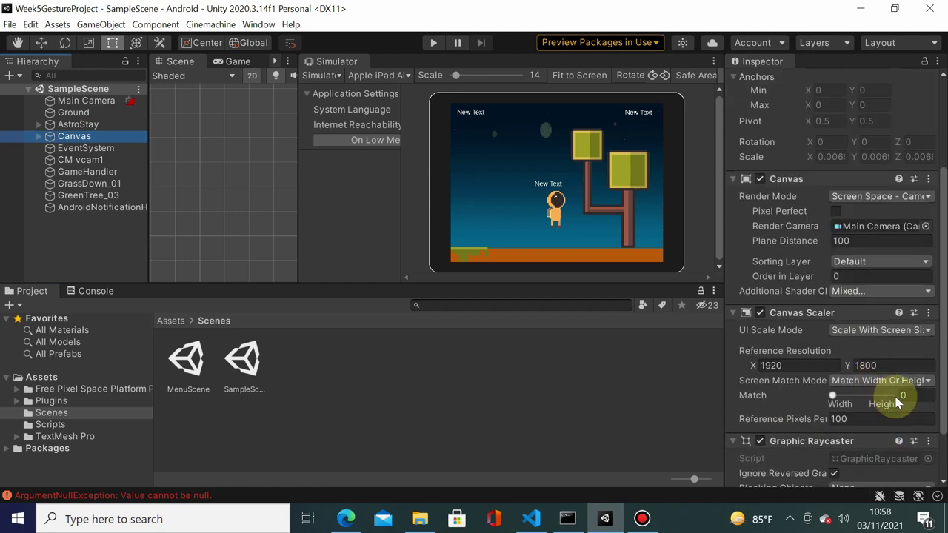
pyautogui.click(916, 337)
pyautogui.click(912, 345)
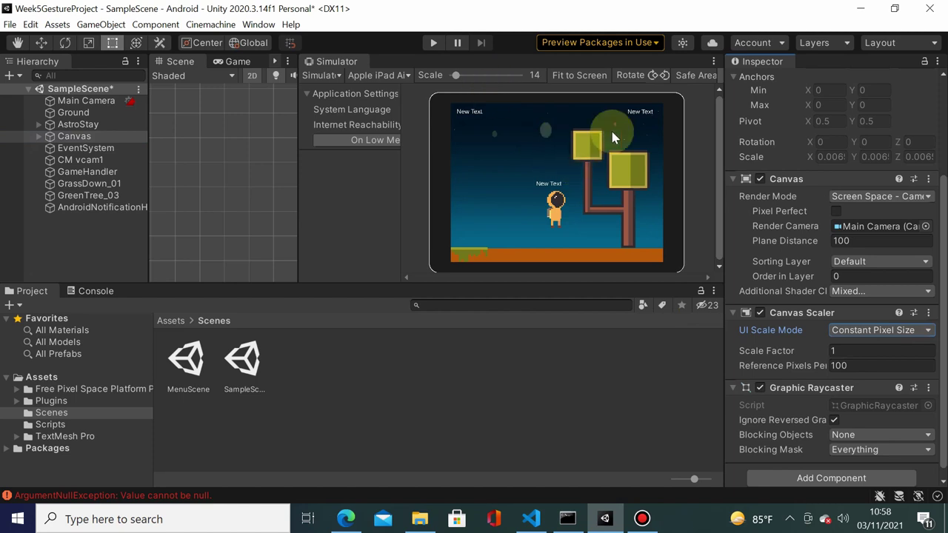
# Preview SampleScene on three different Apple iPhone models in turn
pyautogui.click(400, 77)
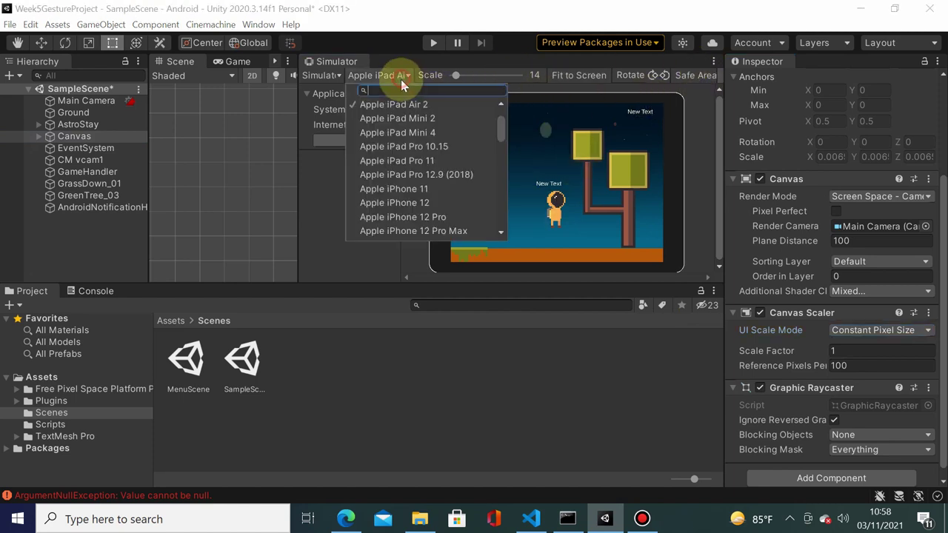
pyautogui.click(420, 189)
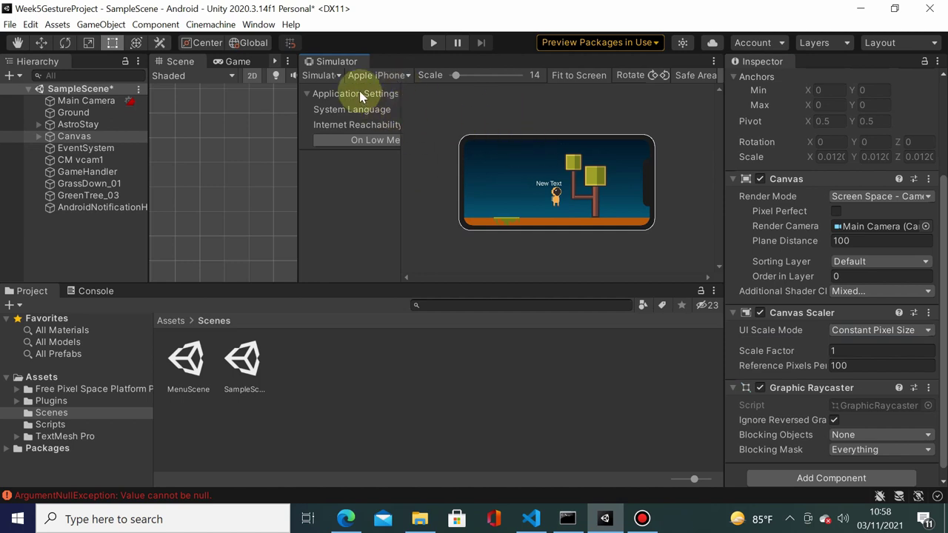
pyautogui.click(379, 75)
pyautogui.click(405, 182)
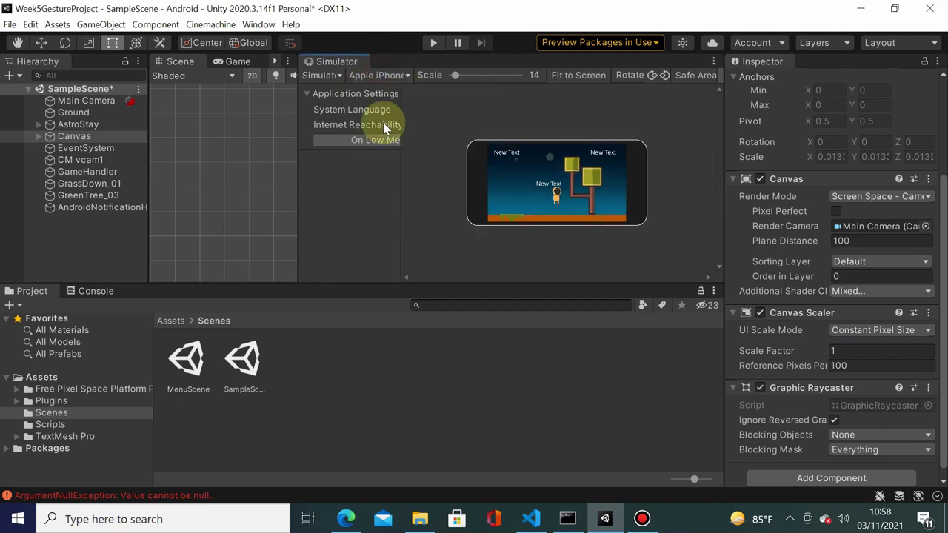
pyautogui.click(379, 74)
pyautogui.scroll(-1, 419, 166)
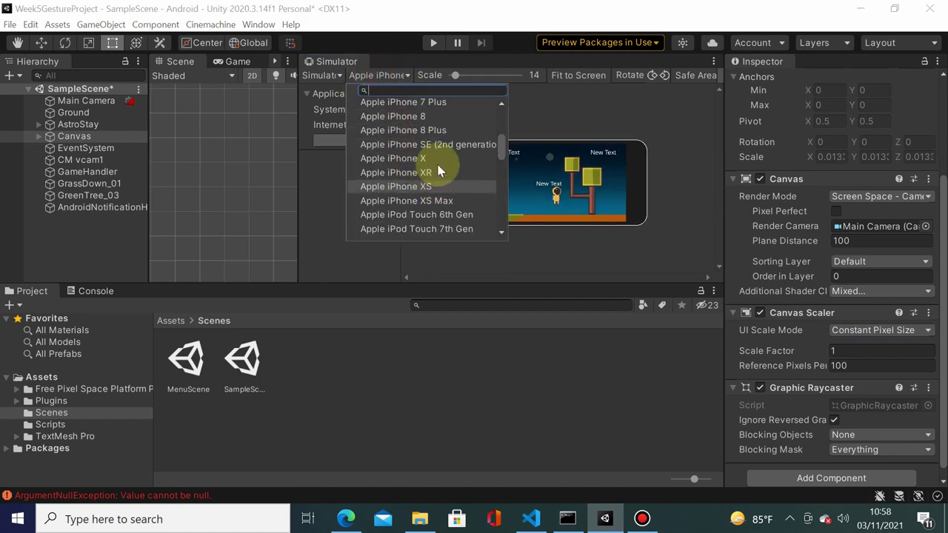
pyautogui.click(436, 163)
# Preview on a Google Pixel, LG Nexus 5, Motorola Nexus 6, then a Samsung Galaxy
pyautogui.click(407, 77)
pyautogui.scroll(-2, 412, 190)
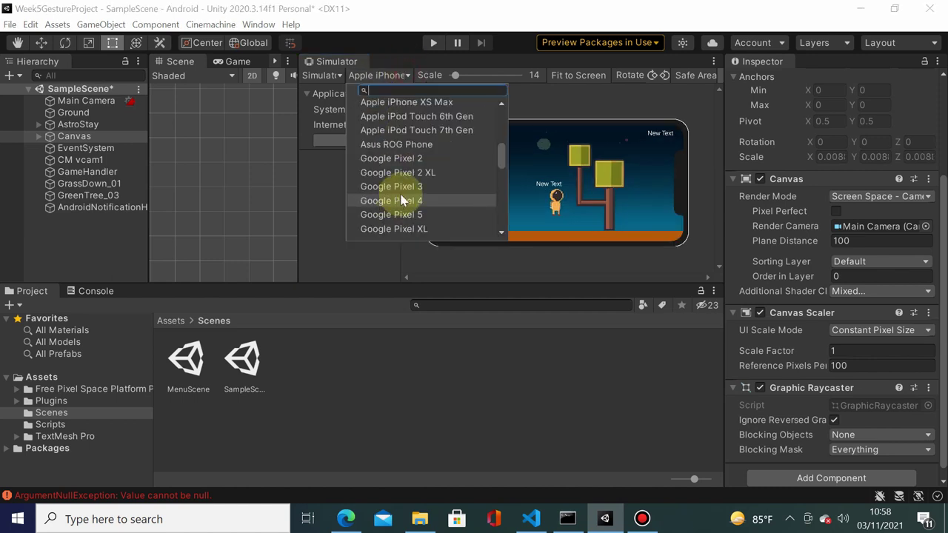
pyautogui.click(420, 186)
pyautogui.click(397, 78)
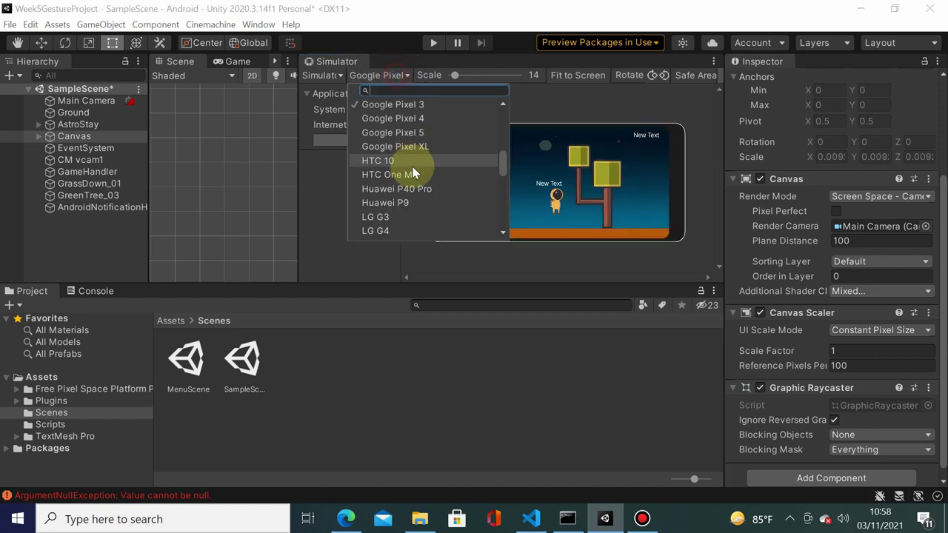
pyautogui.scroll(-2, 414, 156)
pyautogui.click(408, 132)
pyautogui.click(405, 75)
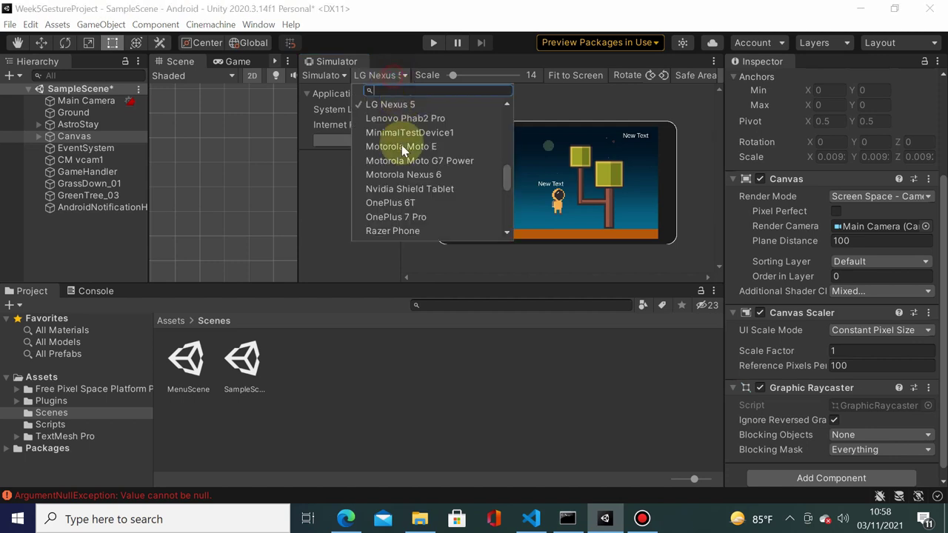
pyautogui.click(407, 180)
pyautogui.click(393, 77)
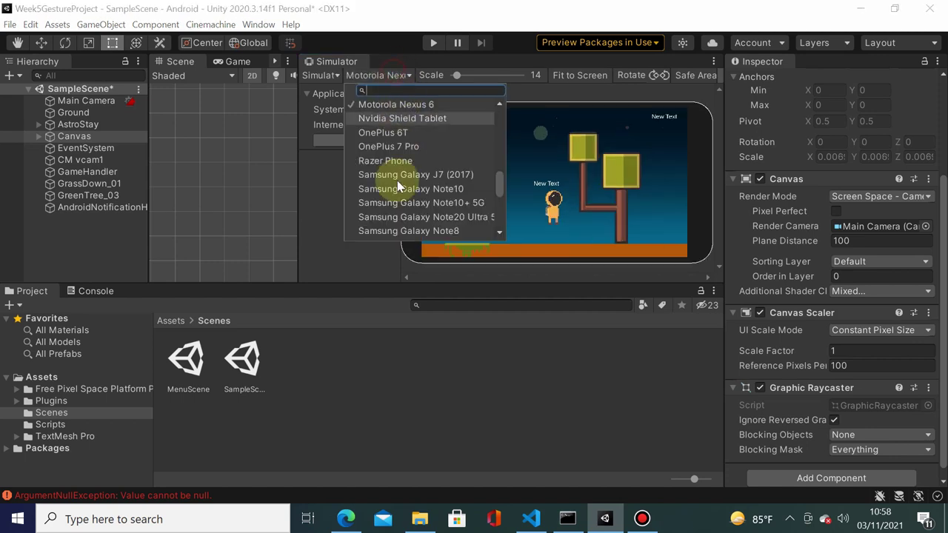
pyautogui.click(397, 182)
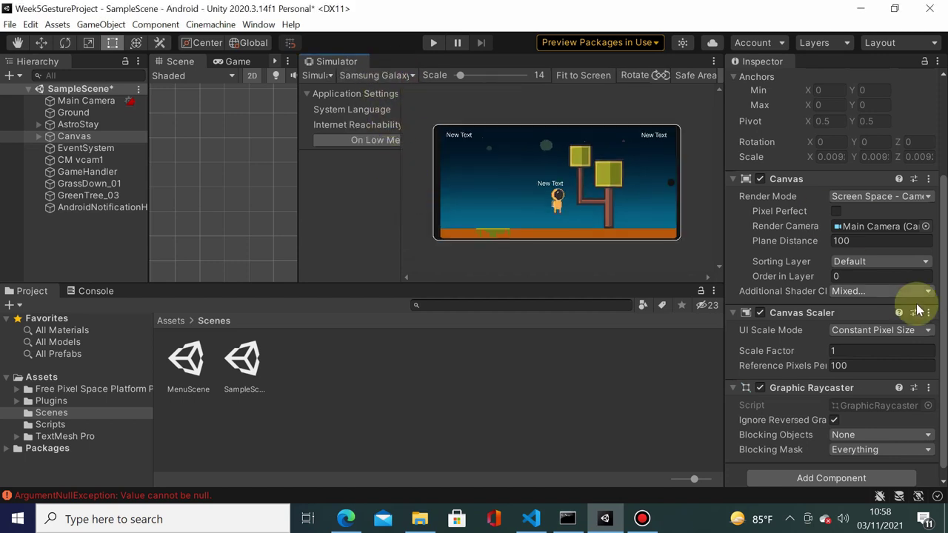
# Switch SampleScene's Canvas Scaler to Scale With Screen Size at a 1920×1800 reference, then play the game
pyautogui.click(902, 331)
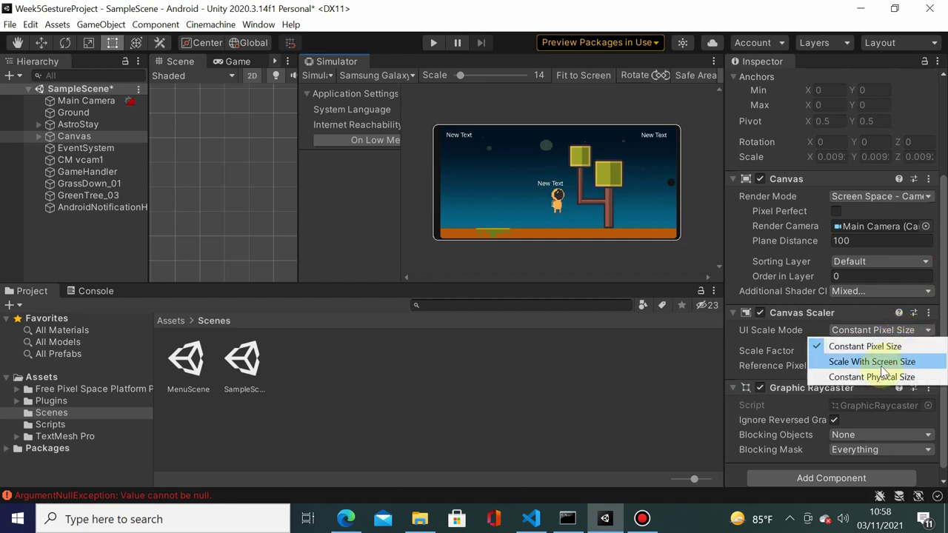
pyautogui.click(881, 363)
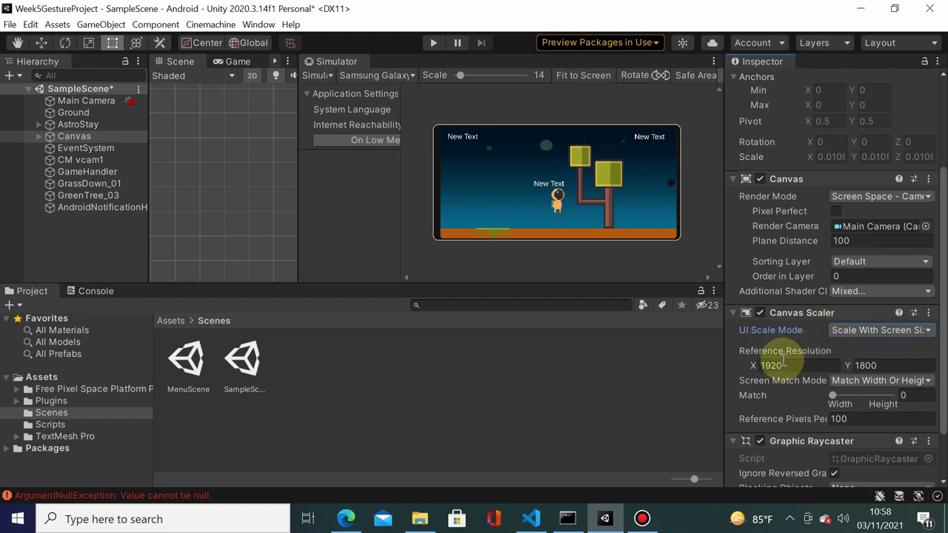
pyautogui.click(781, 365)
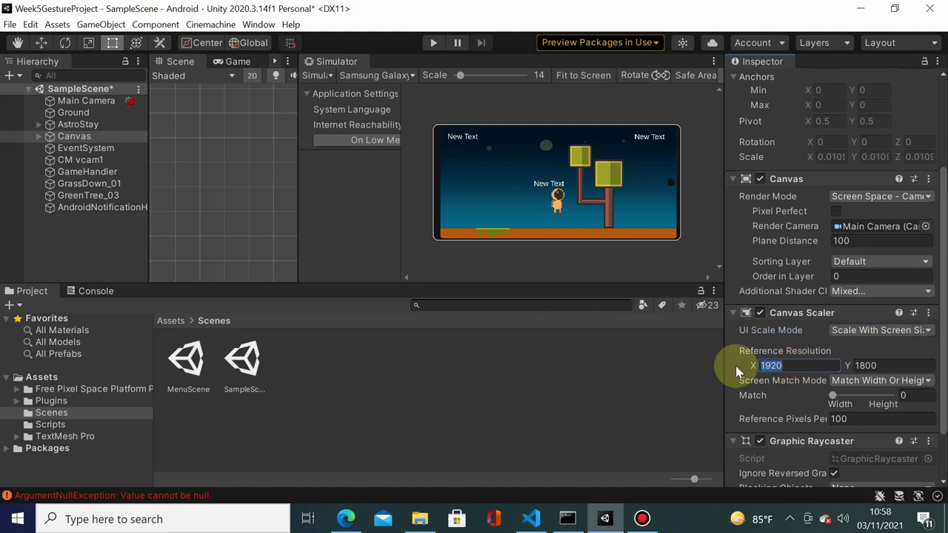
pyautogui.doubleClick(796, 364)
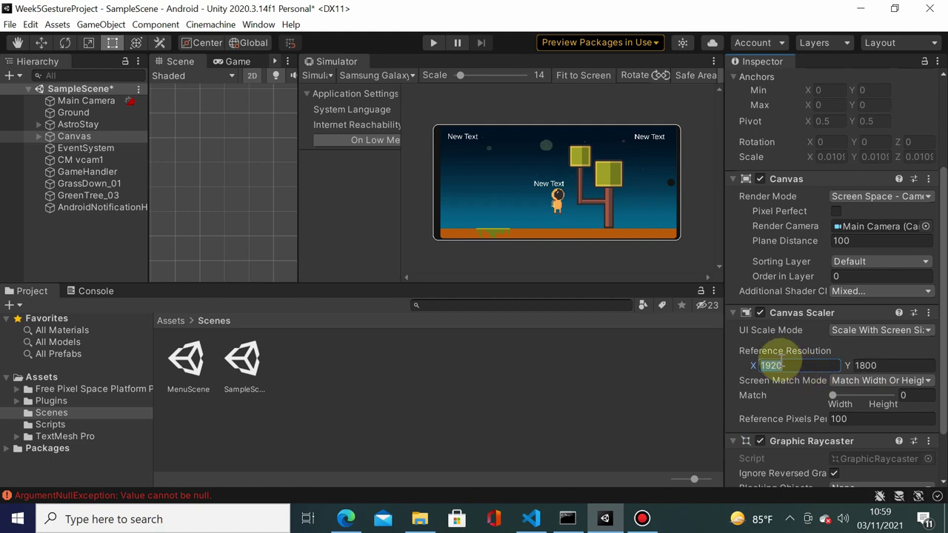
pyautogui.moveTo(783, 353)
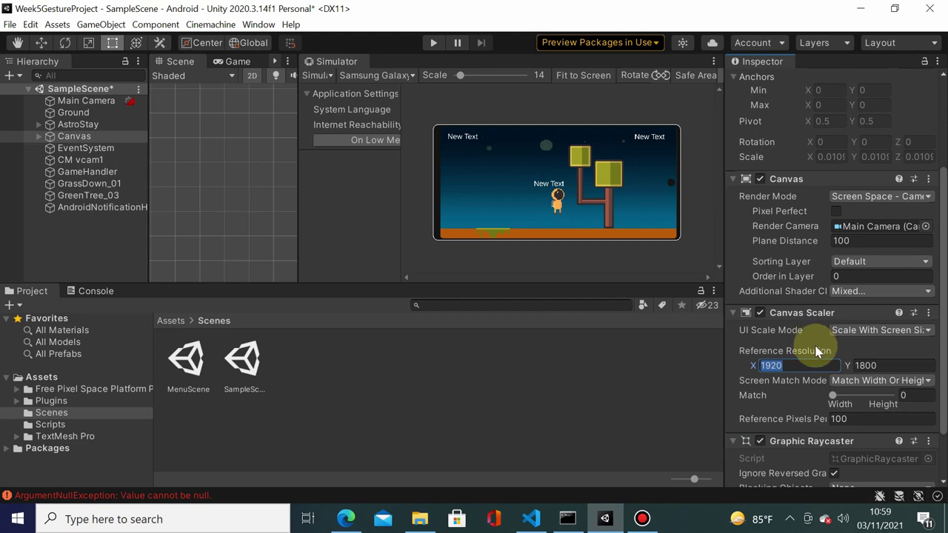
pyautogui.moveTo(817, 360)
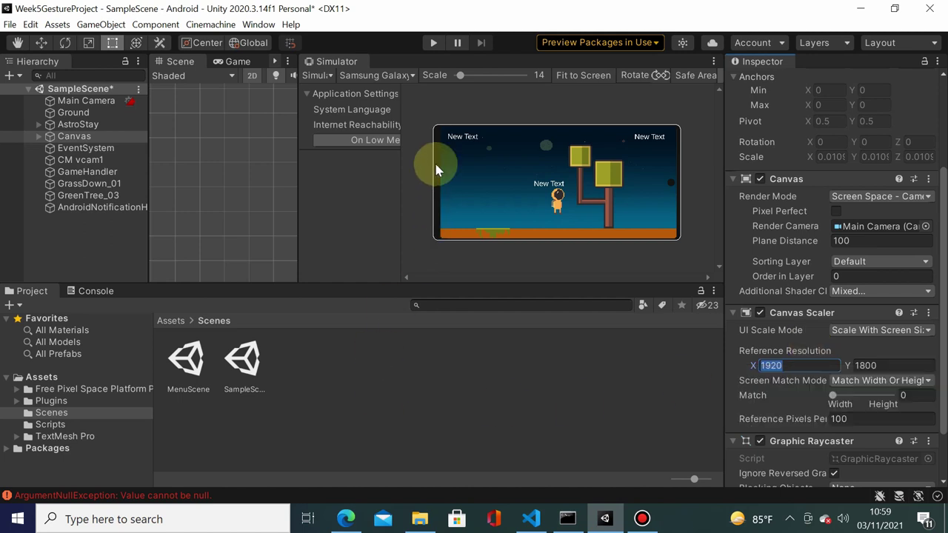
pyautogui.click(433, 43)
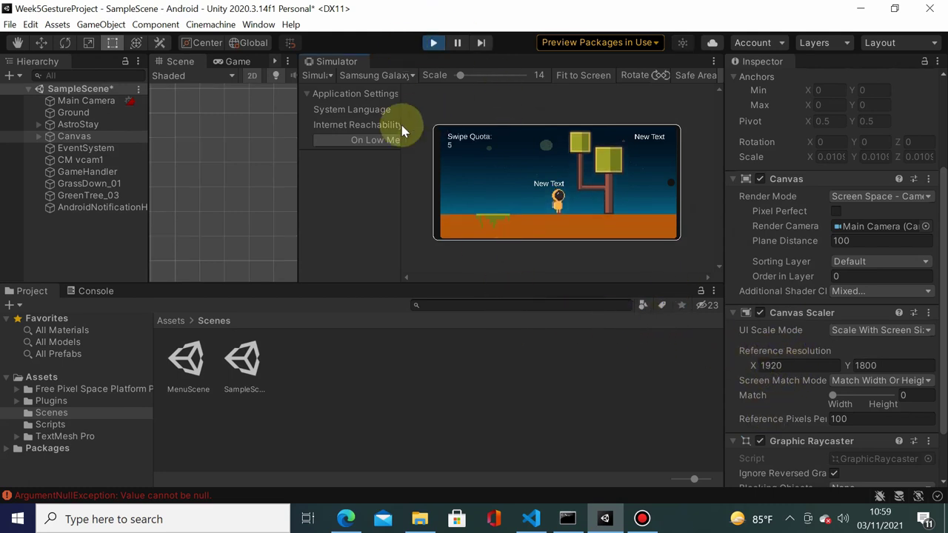
# Preview the running game on Galaxy Note9, another Samsung, Xiaomi Mi A3 and Xiaomi Mi Note Pro
pyautogui.click(410, 77)
pyautogui.click(394, 159)
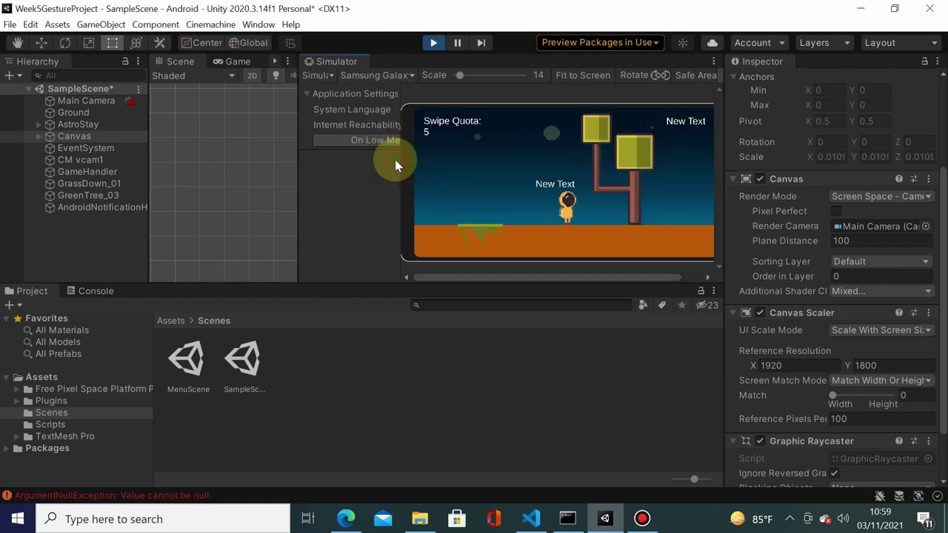
pyautogui.click(403, 74)
pyautogui.click(385, 184)
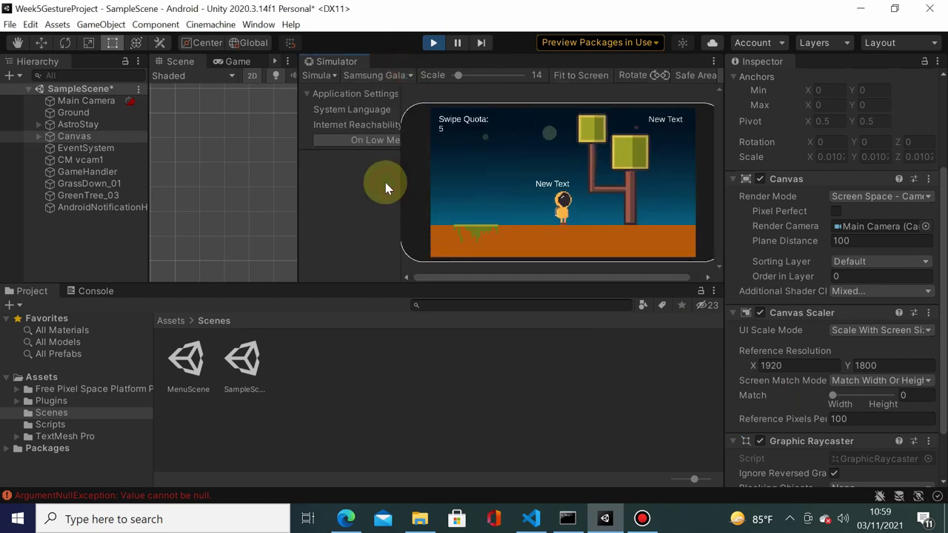
pyautogui.click(403, 75)
pyautogui.scroll(-3, 376, 178)
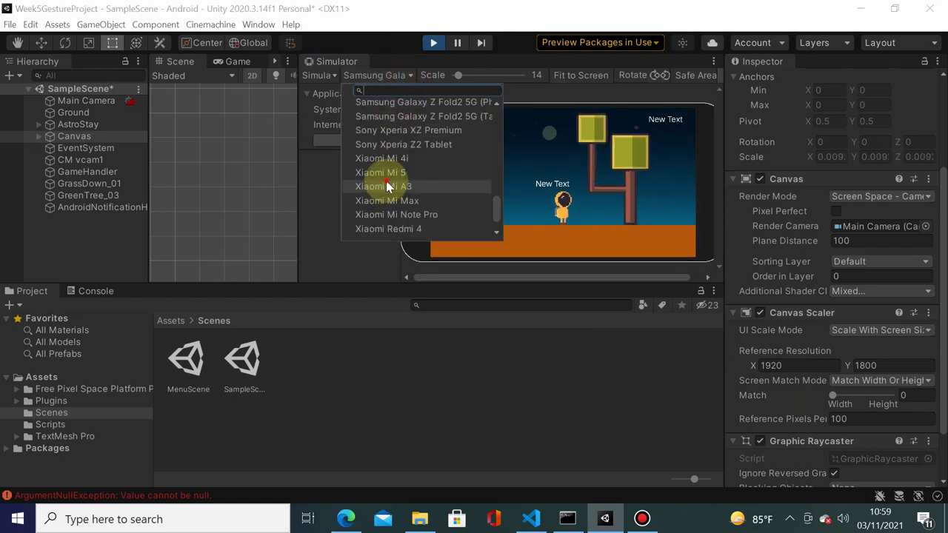
pyautogui.click(389, 175)
pyautogui.click(404, 76)
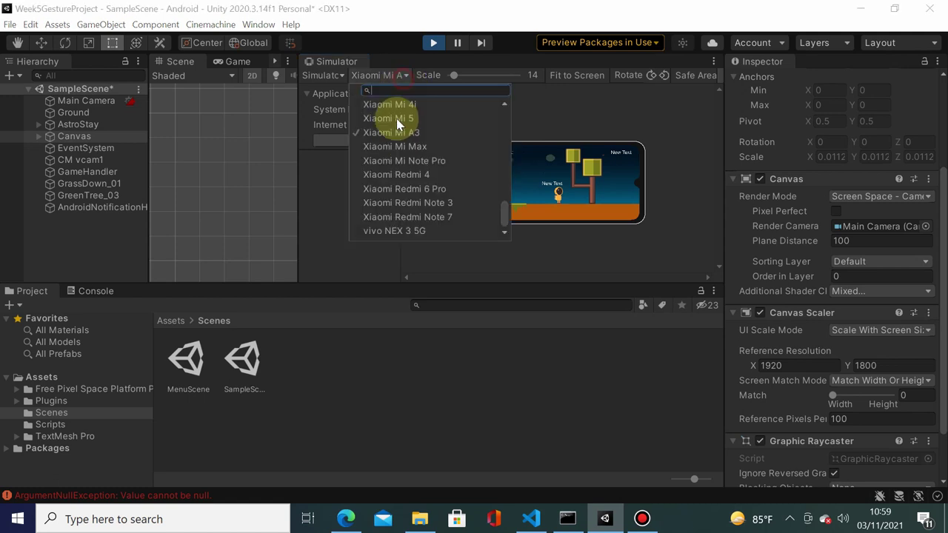
pyautogui.click(402, 158)
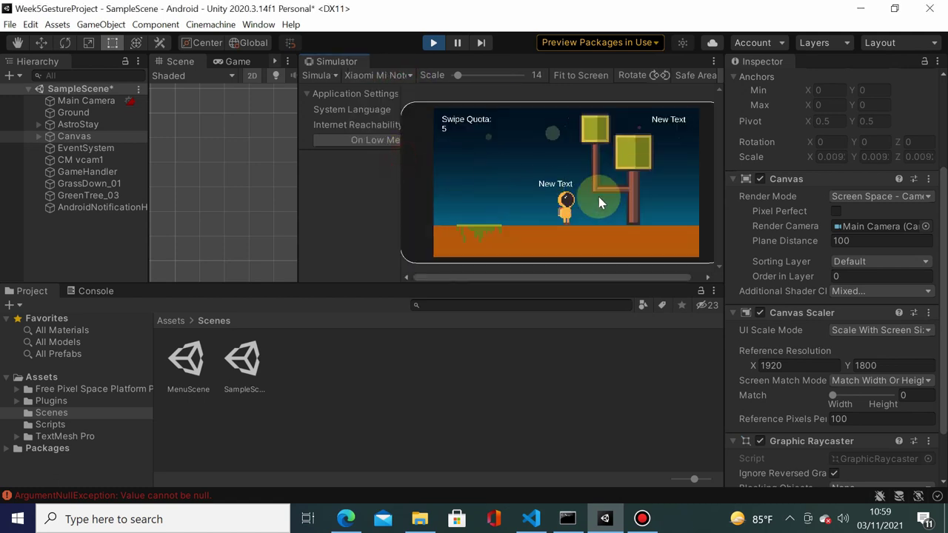
# Set the Canvas back to Constant Pixel Size, preview on a Xiaomi Redmi phone, and set the scale to 26
pyautogui.click(899, 327)
pyautogui.click(907, 342)
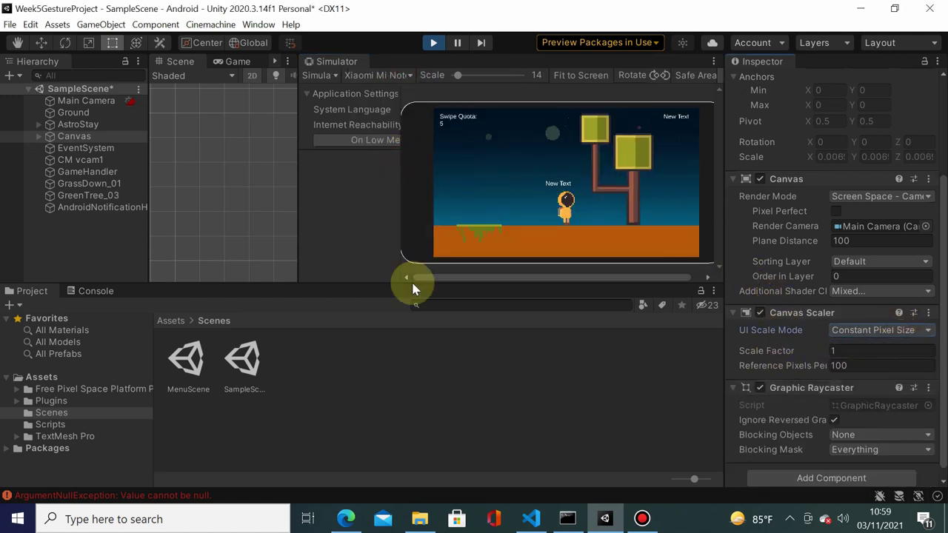
pyautogui.click(393, 81)
pyautogui.click(391, 158)
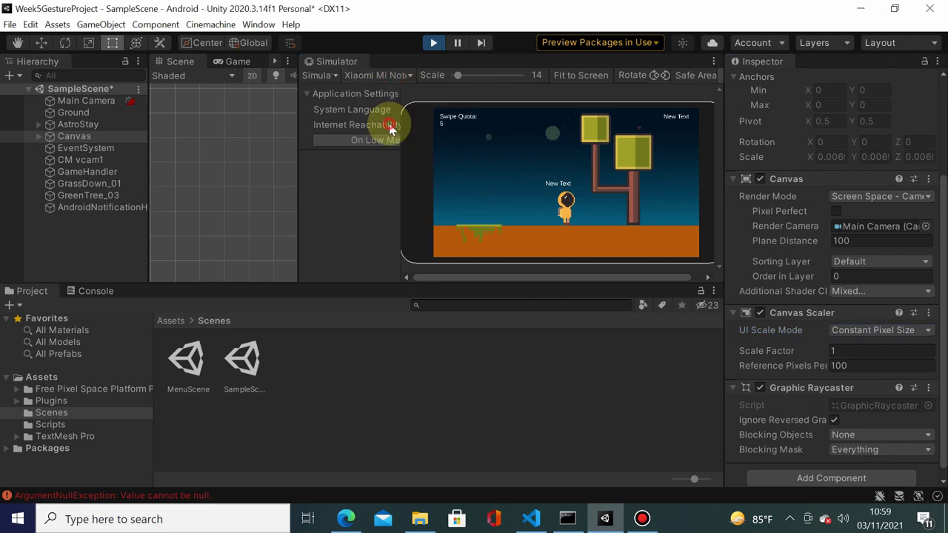
pyautogui.click(397, 81)
pyautogui.click(377, 173)
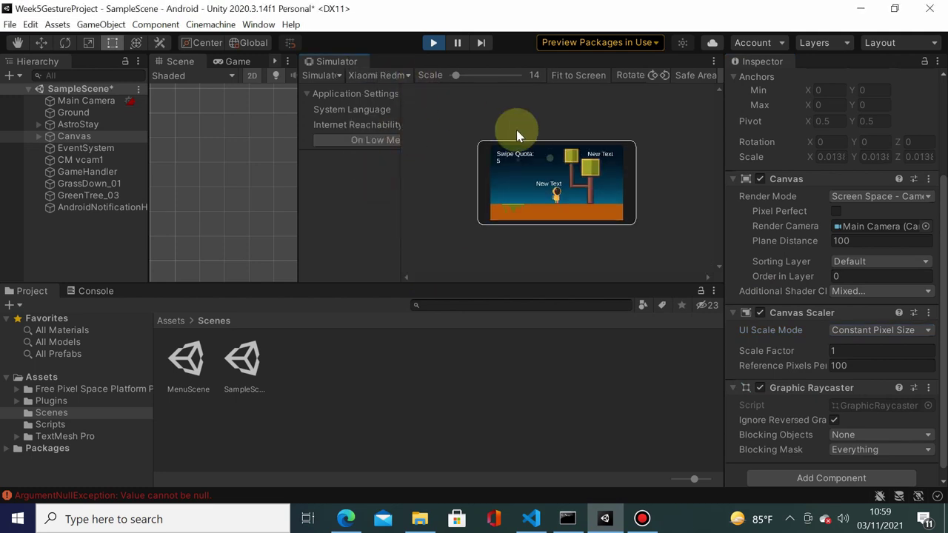
pyautogui.moveTo(456, 75); pyautogui.dragTo(464, 75)
pyautogui.moveTo(482, 127); pyautogui.dragTo(435, 146)
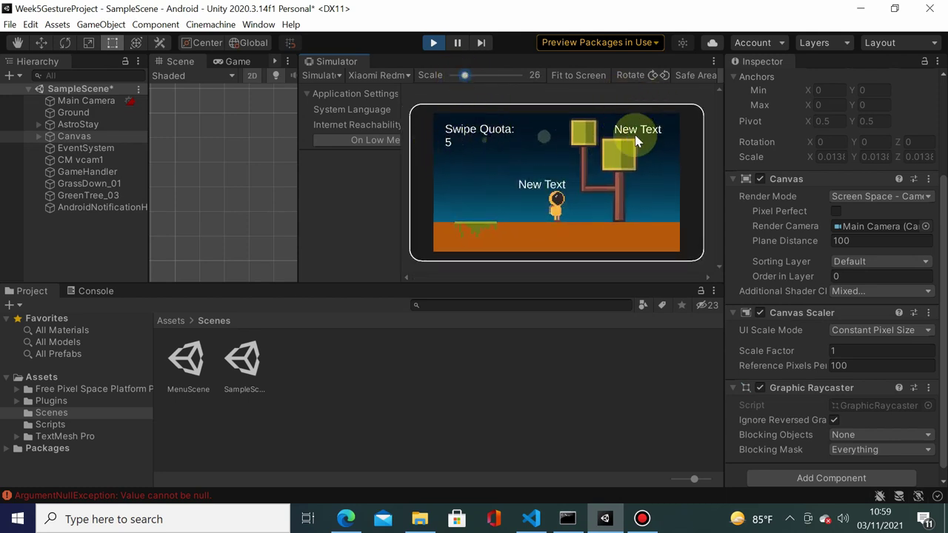
# Swipe twice to cut Swipe Quota to 2, then show a larger Xiaomi phone whole at scale 19
pyautogui.moveTo(554, 200)
pyautogui.mouseDown()
pyautogui.moveTo(546, 213)
pyautogui.moveTo(624, 168)
pyautogui.moveTo(616, 179)
pyautogui.mouseUp()
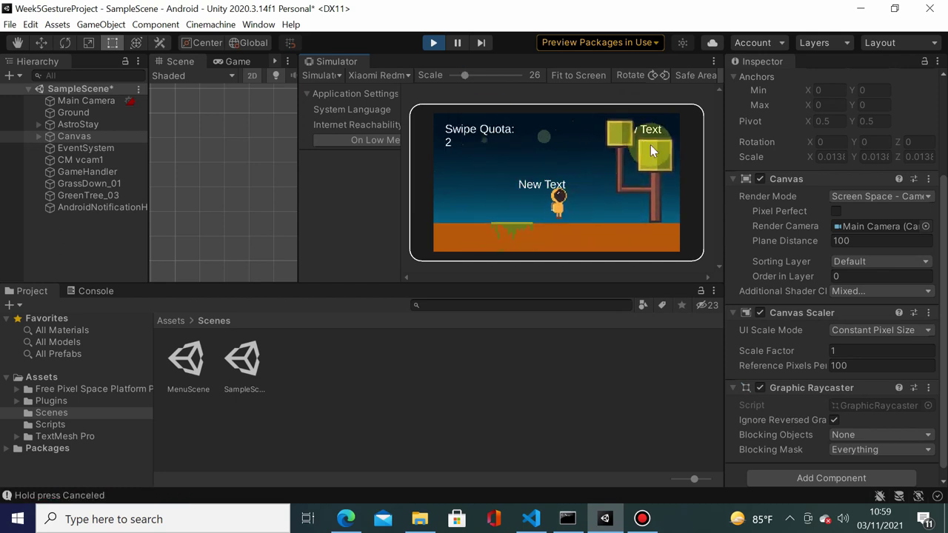
pyautogui.moveTo(650, 144); pyautogui.dragTo(602, 198)
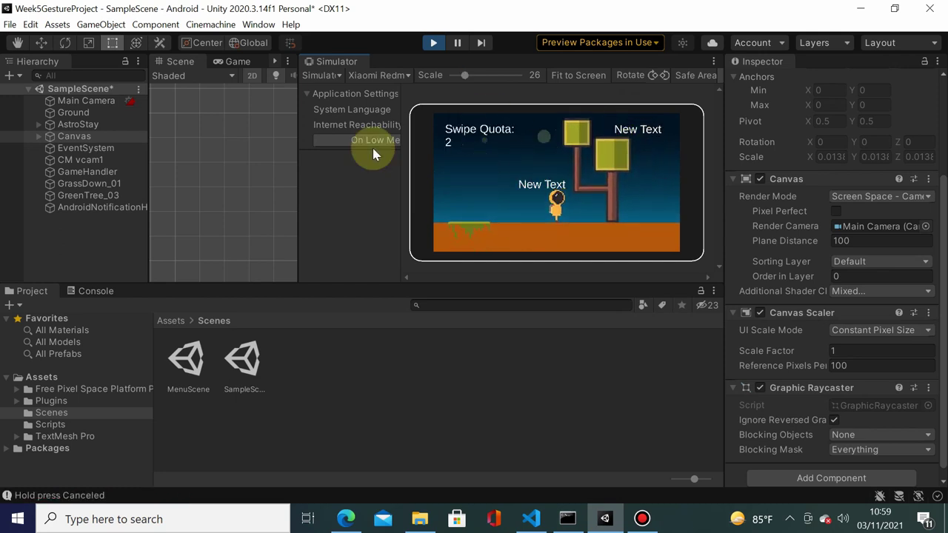
pyautogui.click(397, 77)
pyautogui.click(396, 117)
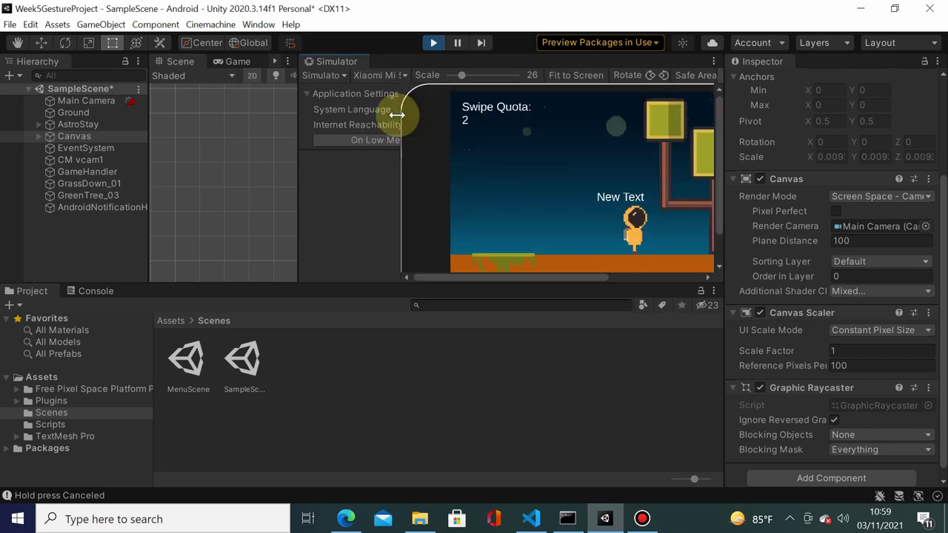
pyautogui.moveTo(538, 277); pyautogui.dragTo(565, 237)
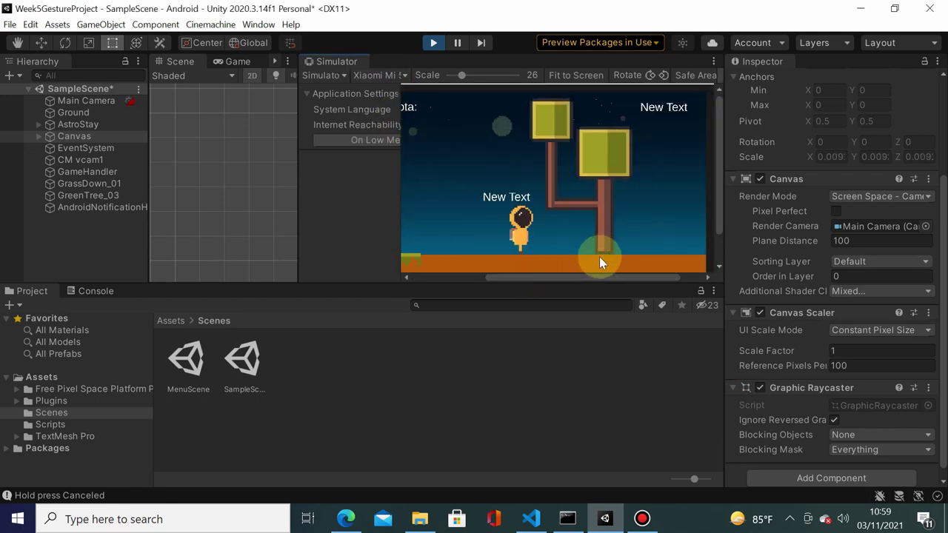
pyautogui.moveTo(461, 74); pyautogui.dragTo(454, 74)
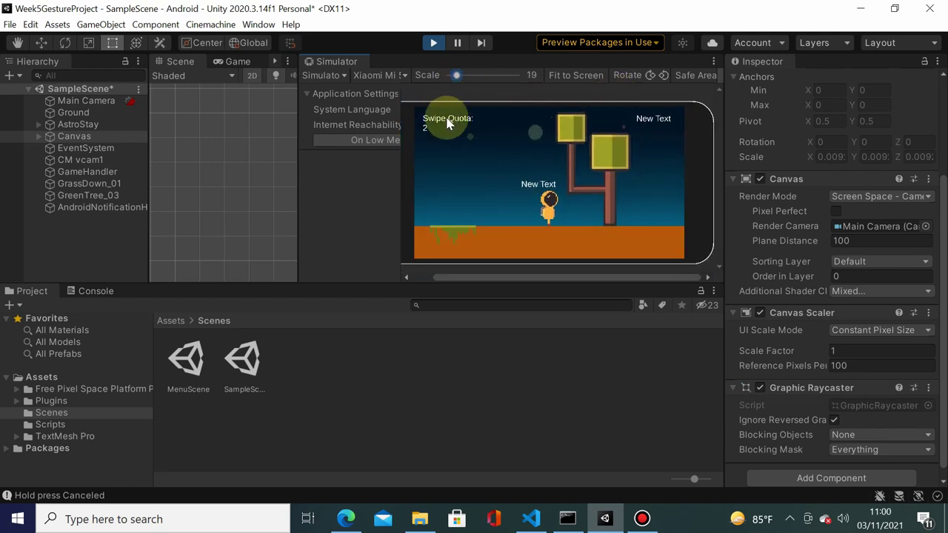
# Set the Canvas UI Scale Mode to Scale With Screen Size and preview on a Xiaomi Redmi phone
pyautogui.click(879, 332)
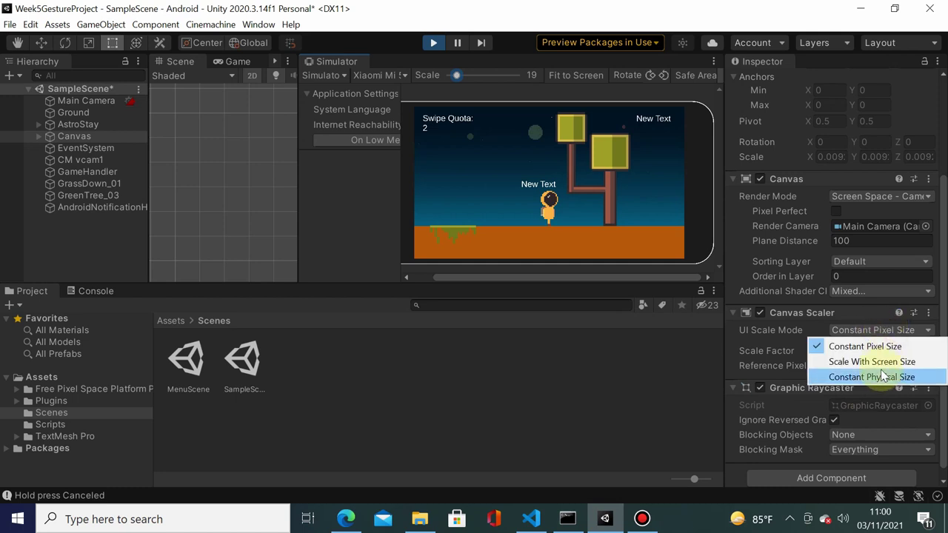
pyautogui.click(884, 361)
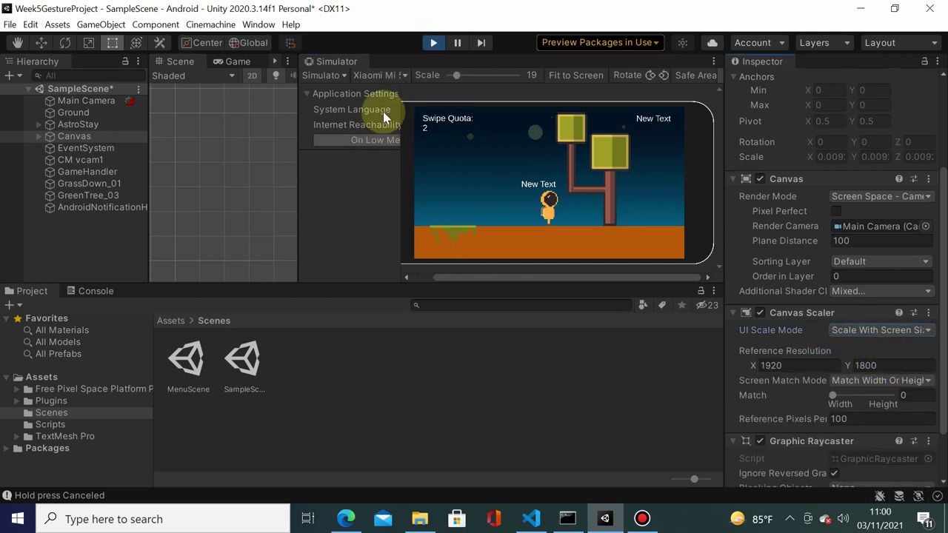
pyautogui.click(394, 81)
pyautogui.click(391, 190)
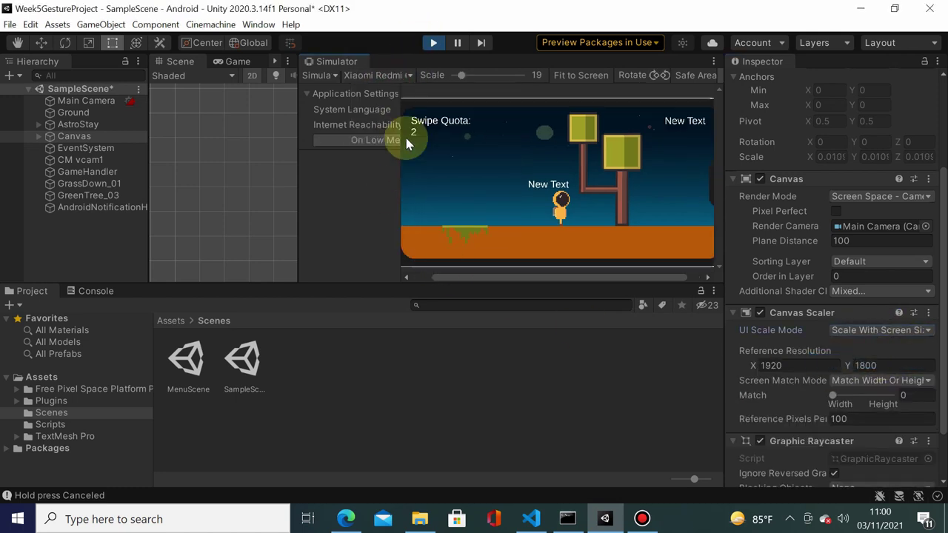
# Compare the Xiaomi Redmi Note 3, Mi Max and Redmi previews, swipe once, then stop the game
pyautogui.click(401, 77)
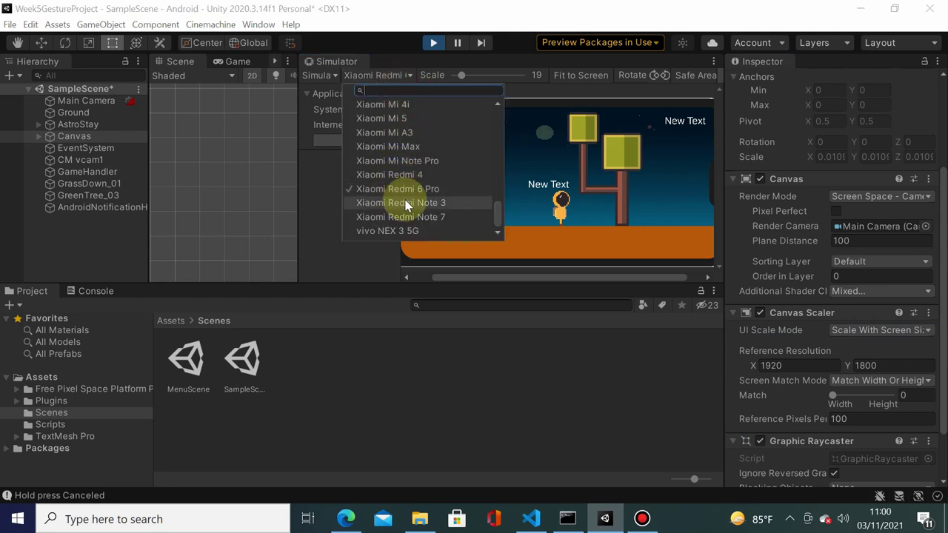
pyautogui.click(405, 205)
pyautogui.click(390, 78)
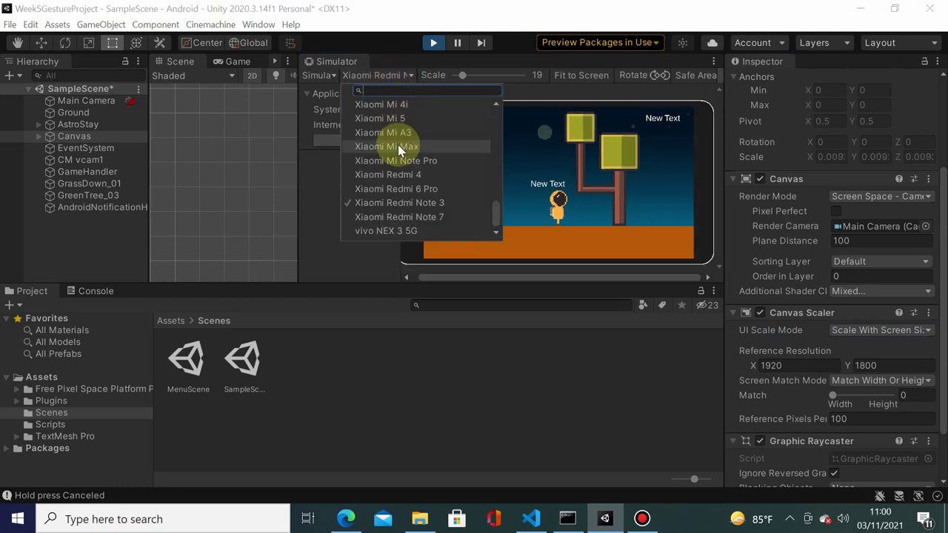
pyautogui.click(397, 146)
pyautogui.click(403, 75)
pyautogui.click(386, 174)
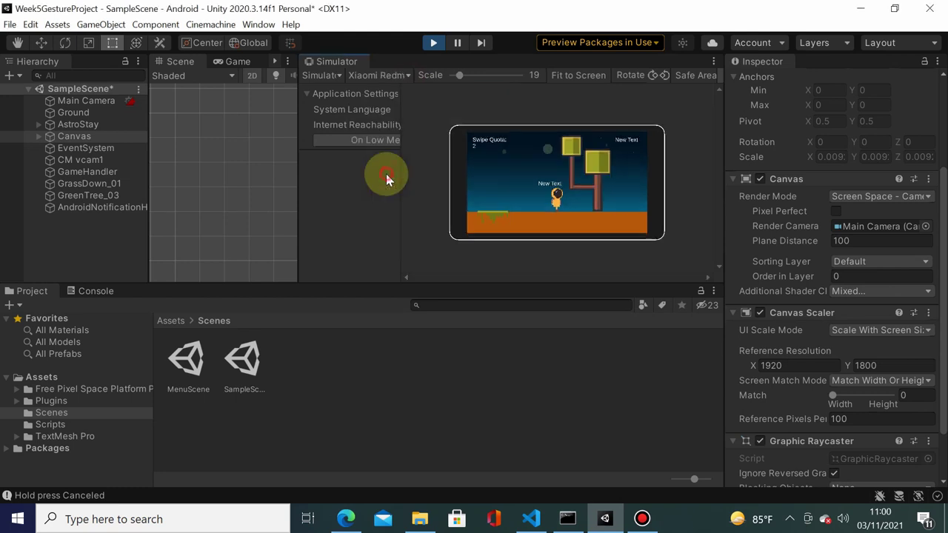
pyautogui.moveTo(533, 173)
pyautogui.mouseDown()
pyautogui.moveTo(488, 141)
pyautogui.moveTo(560, 142)
pyautogui.moveTo(539, 133)
pyautogui.mouseUp()
pyautogui.click(442, 53)
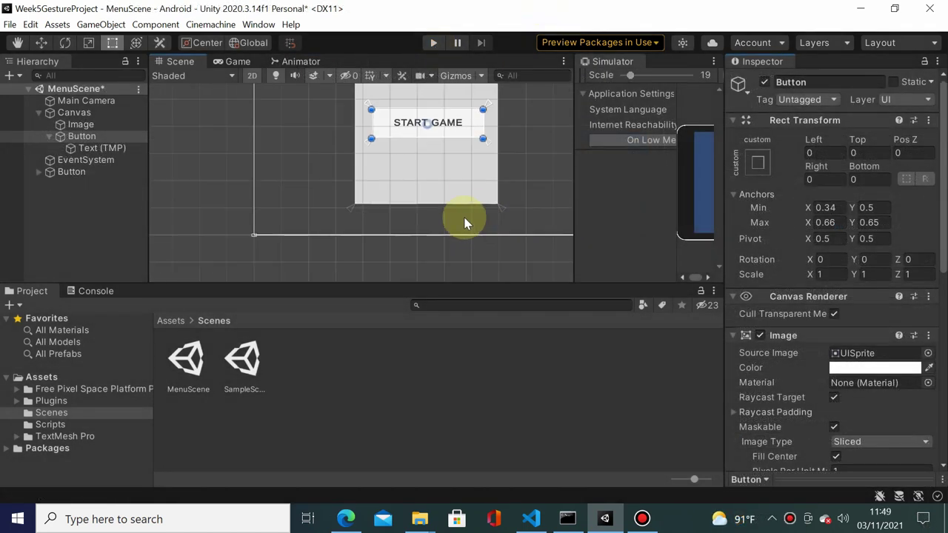
# Recentre the menu canvas in the Scene view and delete the START GAME button
pyautogui.scroll(2, 444, 248)
pyautogui.scroll(1, 453, 239)
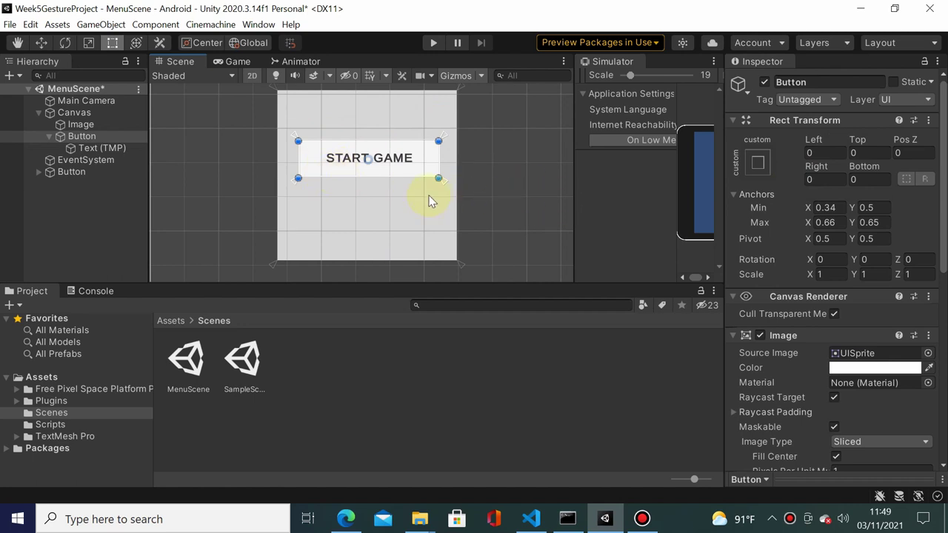
pyautogui.moveTo(447, 198); pyautogui.dragTo(523, 193, button='middle')
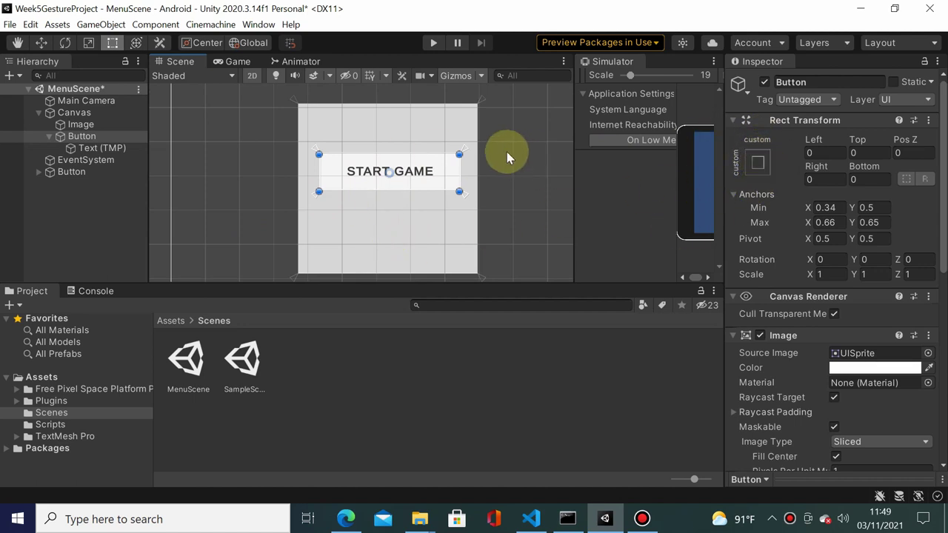
pyautogui.moveTo(471, 175); pyautogui.dragTo(469, 161, button='middle')
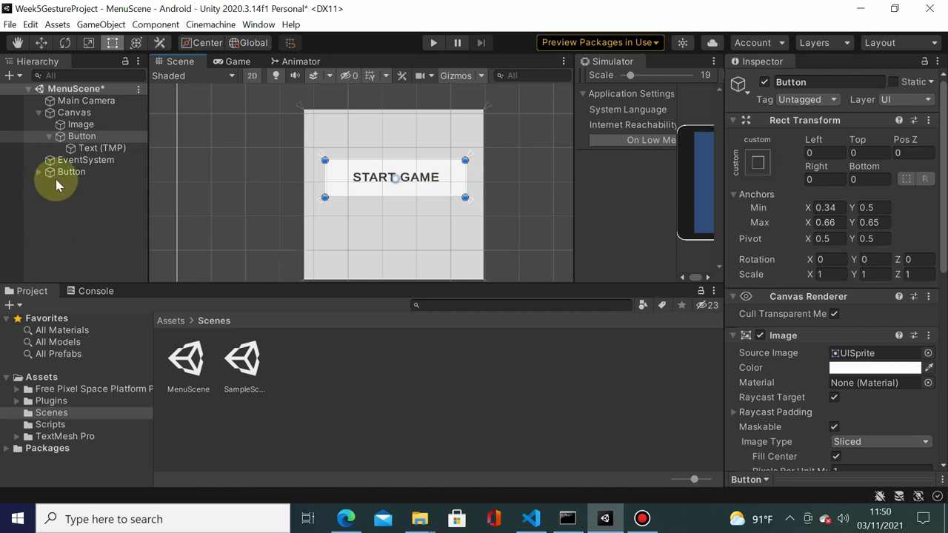
pyautogui.click(83, 136)
pyautogui.press('Delete')
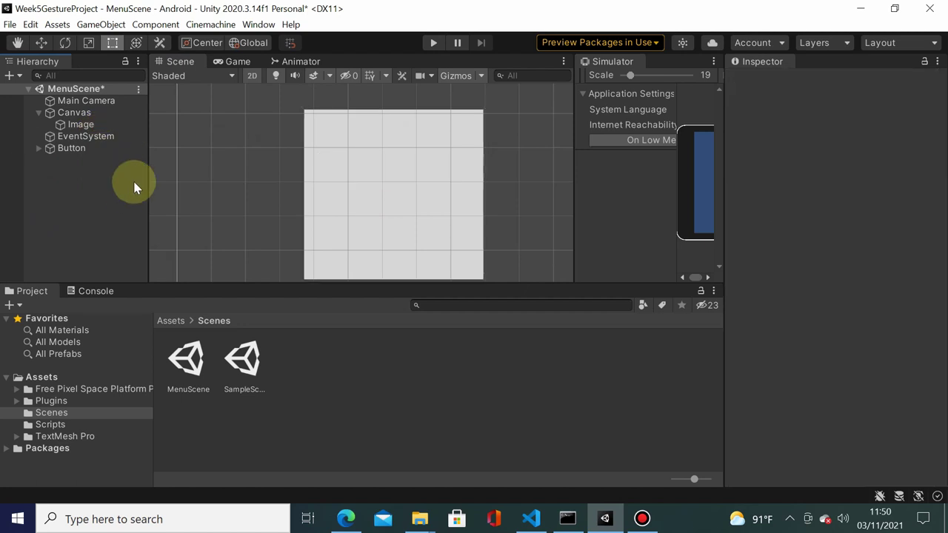
# Frame the Canvas in the Scene view and select the white Image panel
pyautogui.click(123, 115)
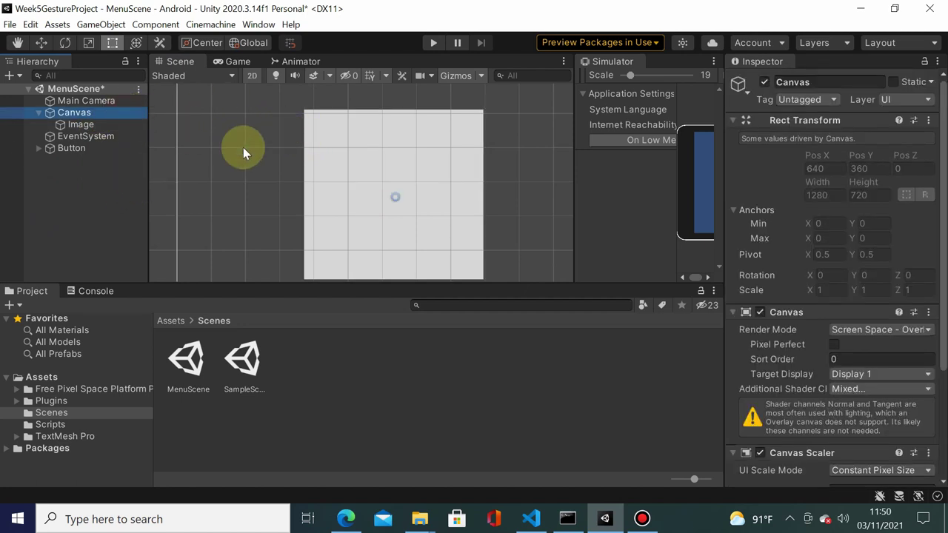
pyautogui.moveTo(243, 148); pyautogui.dragTo(271, 190, button='middle')
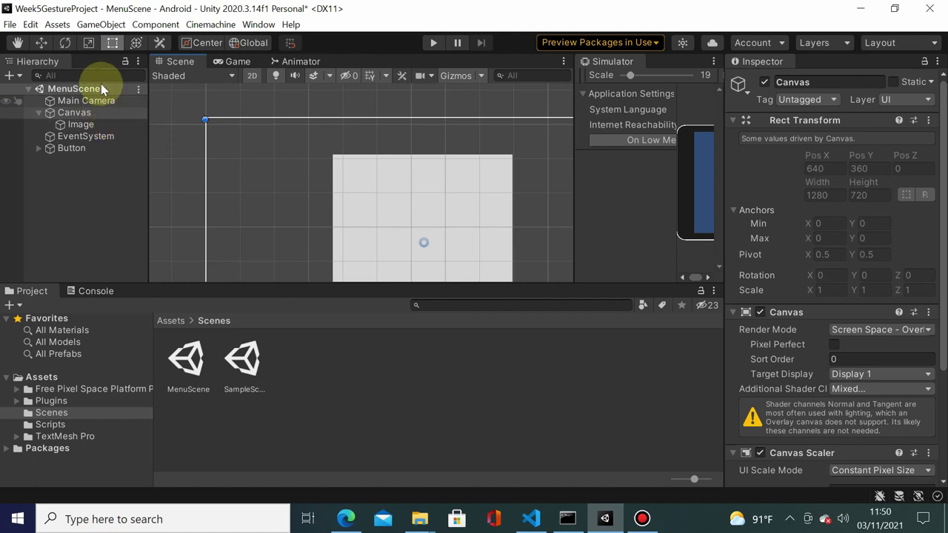
pyautogui.moveTo(382, 180)
pyautogui.mouseDown(button='middle')
pyautogui.moveTo(393, 145)
pyautogui.moveTo(375, 165)
pyautogui.moveTo(414, 148)
pyautogui.mouseUp(button='middle')
pyautogui.click(111, 115)
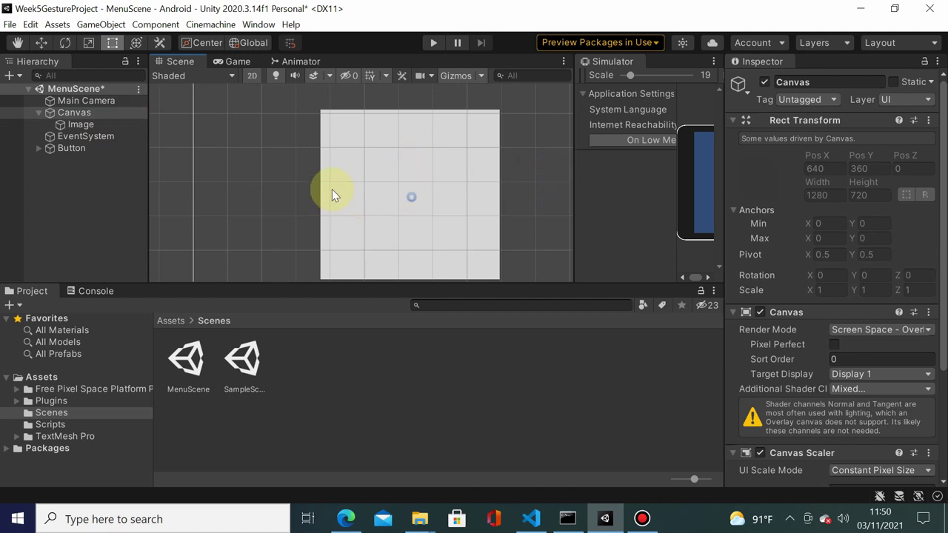
pyautogui.scroll(-1, 354, 166)
pyautogui.moveTo(347, 171)
pyautogui.mouseDown(button='middle')
pyautogui.moveTo(342, 180)
pyautogui.moveTo(323, 161)
pyautogui.mouseUp(button='middle')
pyautogui.click(106, 124)
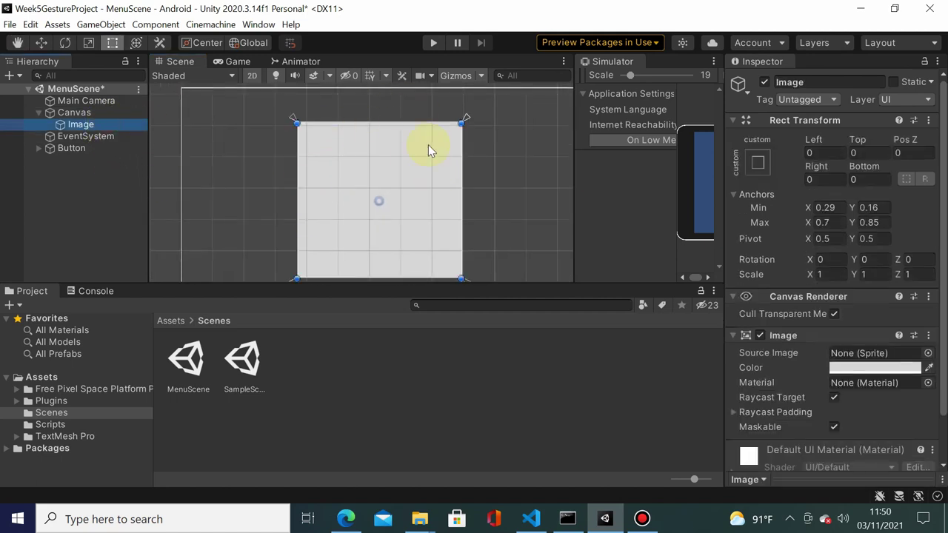
pyautogui.moveTo(467, 212)
pyautogui.mouseDown(button='middle')
pyautogui.moveTo(444, 197)
pyautogui.moveTo(457, 214)
pyautogui.mouseUp(button='middle')
pyautogui.scroll(-1, 444, 196)
pyautogui.scroll(-1, 444, 196)
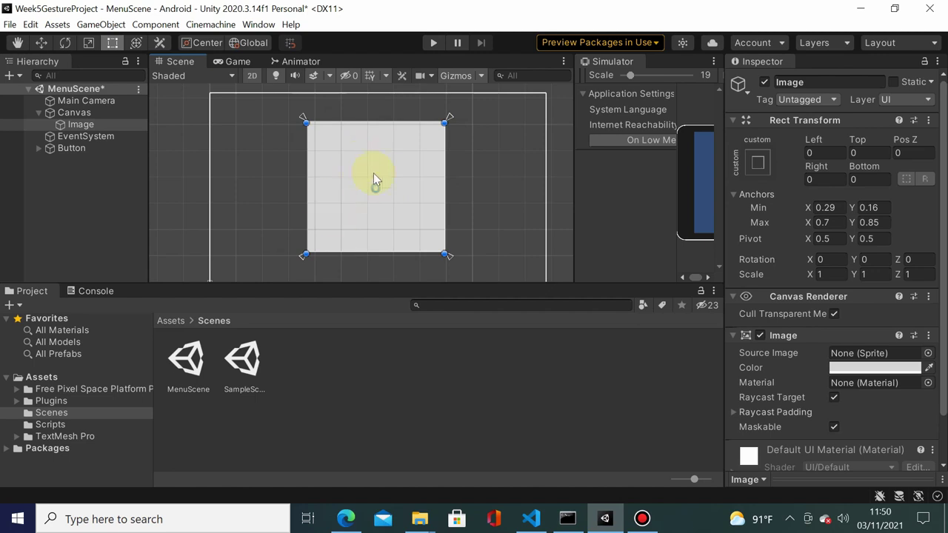
# Create a UI Button under the white Image panel, keeping the name 'Button (1)'
pyautogui.rightClick(92, 127)
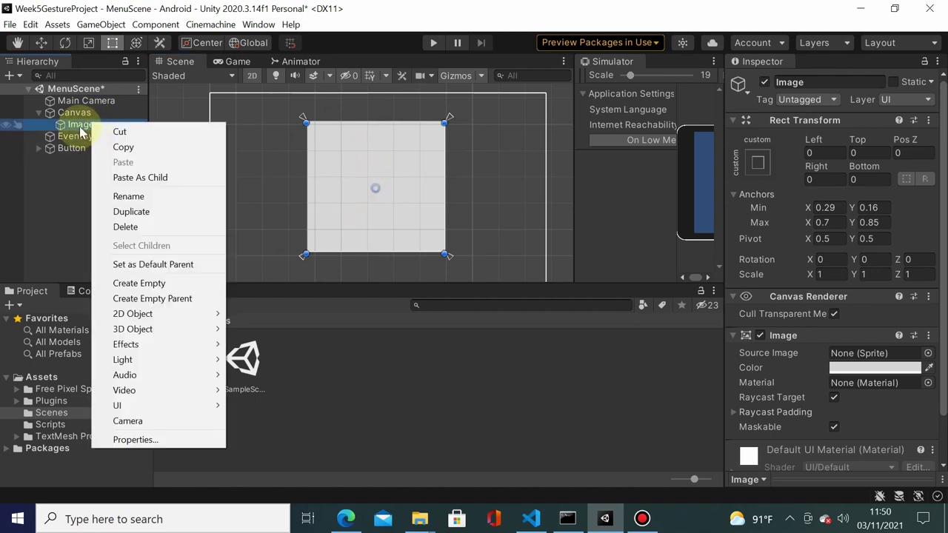
pyautogui.moveTo(170, 404)
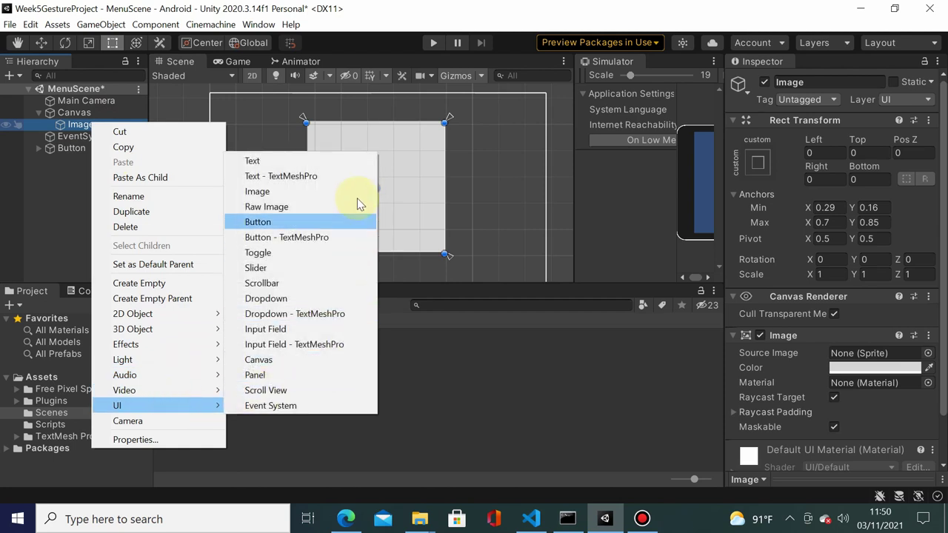
pyautogui.click(355, 237)
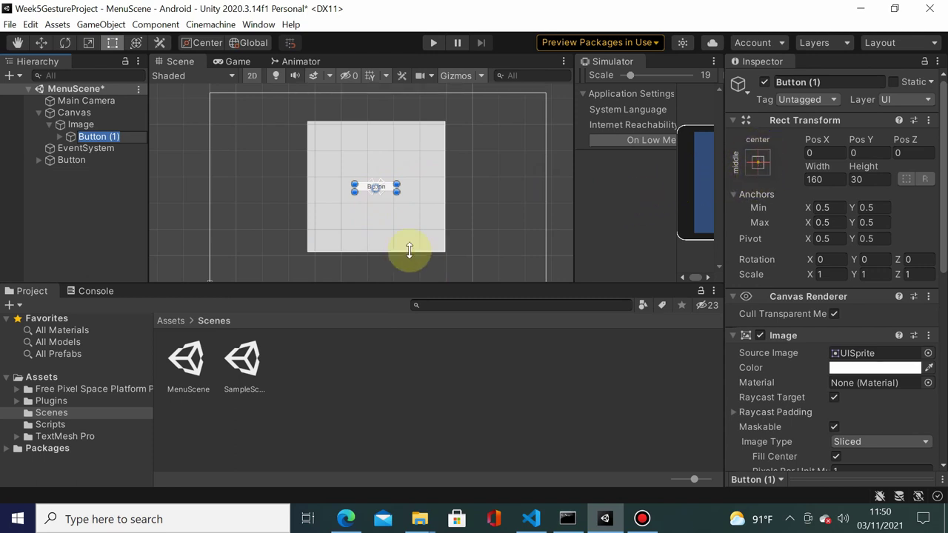
pyautogui.click(68, 139)
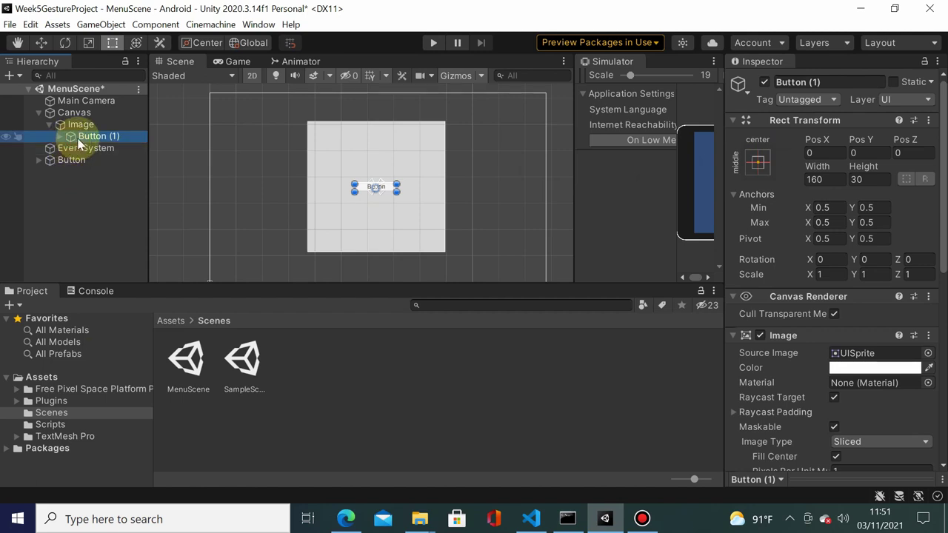
# Try Button (1)'s middle-left, top, right and bottom anchor presets, returning to middle-center
pyautogui.click(757, 166)
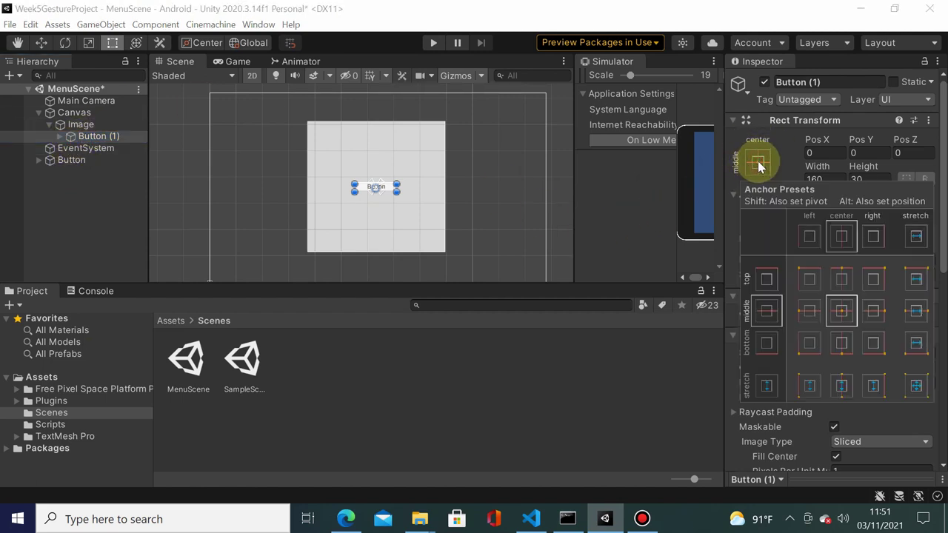
pyautogui.click(808, 315)
pyautogui.click(841, 279)
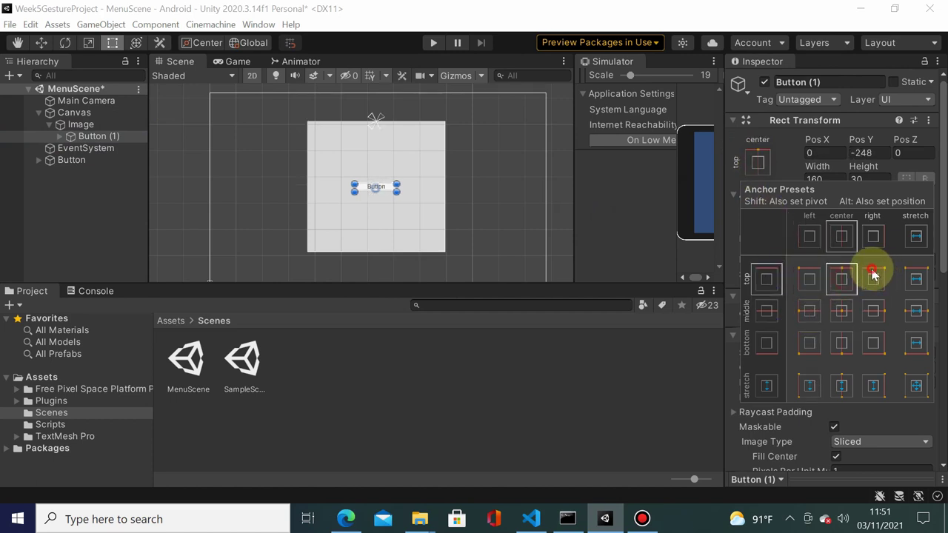
pyautogui.click(873, 275)
pyautogui.click(871, 311)
pyautogui.click(842, 340)
pyautogui.click(809, 344)
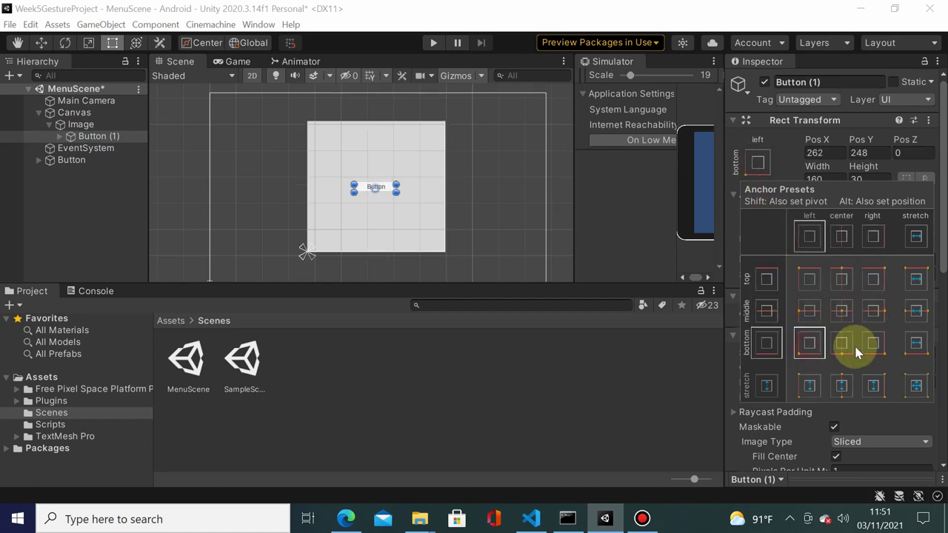
pyautogui.click(871, 347)
pyautogui.click(846, 311)
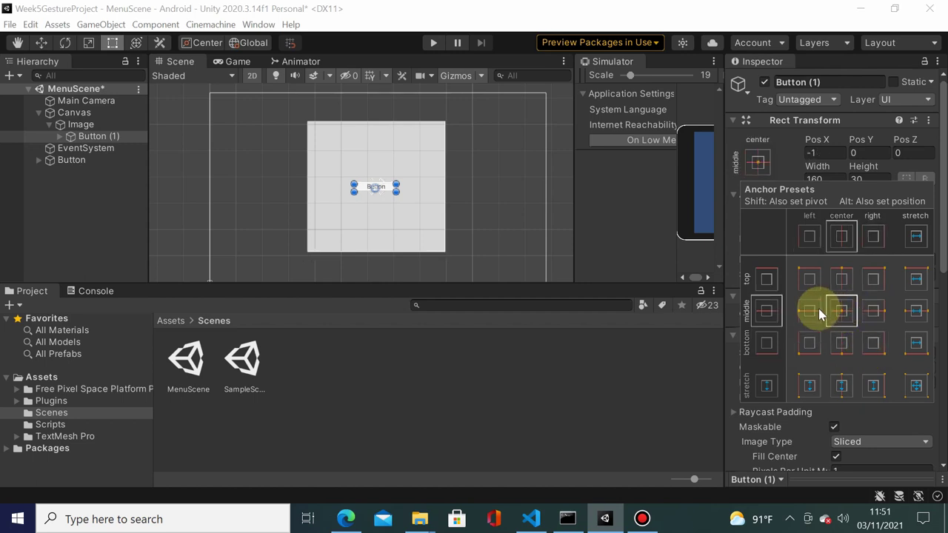
# Cycle through the anchor presets again, settle on middle-center, and hold Shift+Alt for repositioning
pyautogui.click(809, 311)
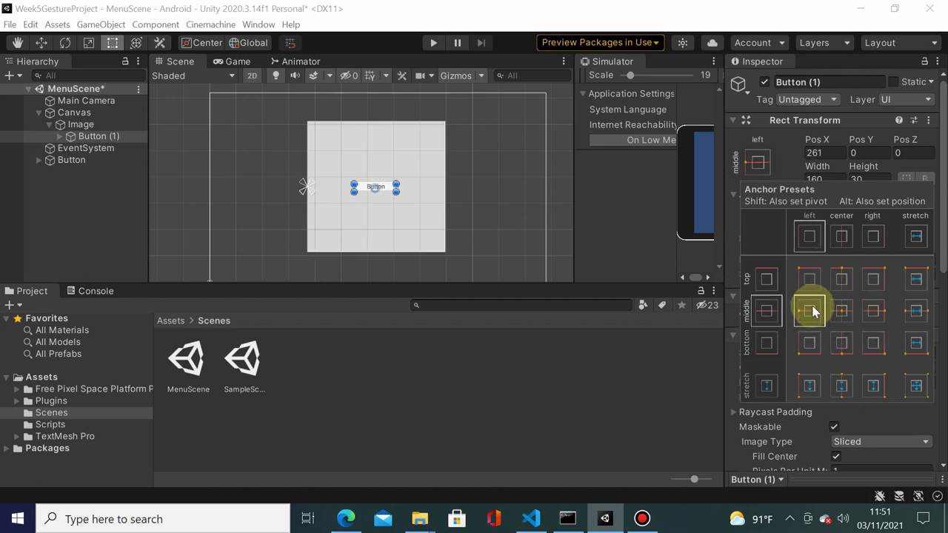
pyautogui.click(810, 276)
pyautogui.click(851, 277)
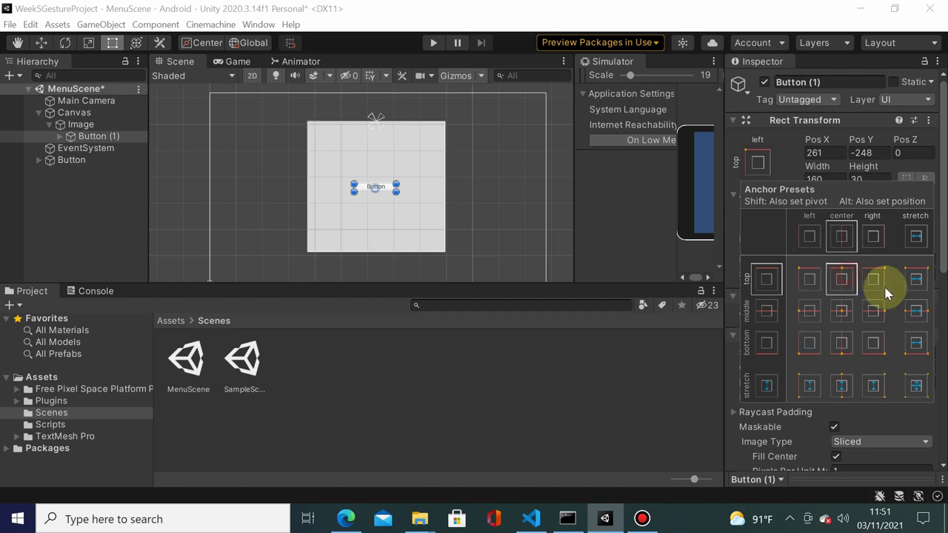
pyautogui.click(870, 281)
pyautogui.click(863, 309)
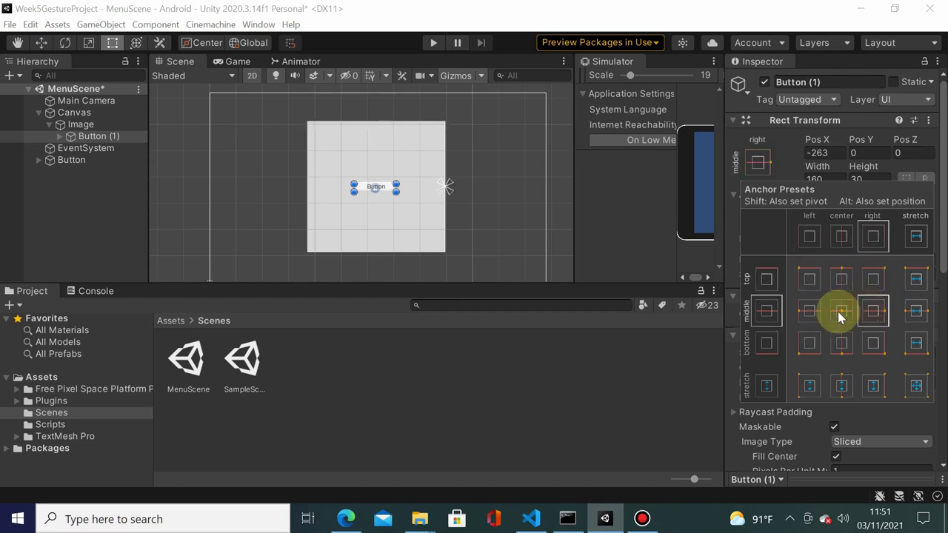
pyautogui.click(809, 344)
pyautogui.click(853, 350)
pyautogui.click(872, 351)
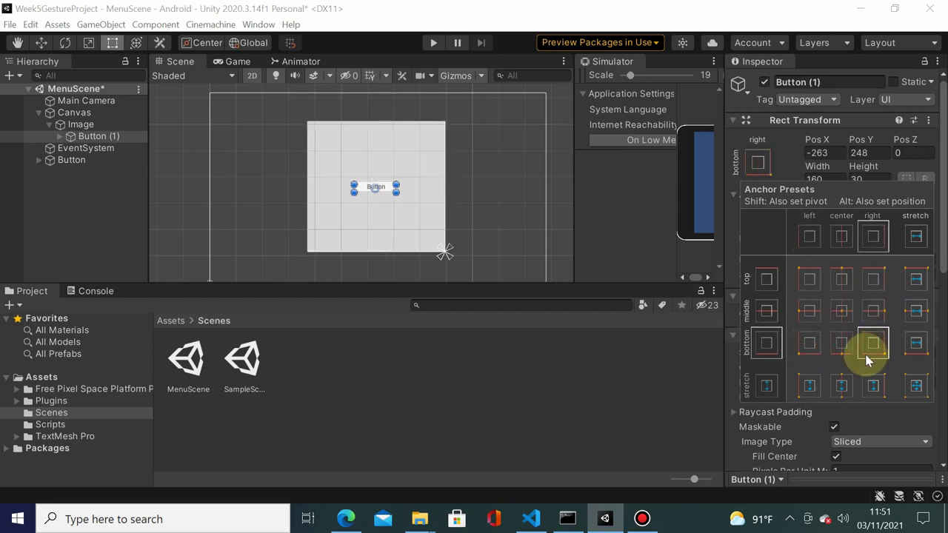
pyautogui.click(801, 305)
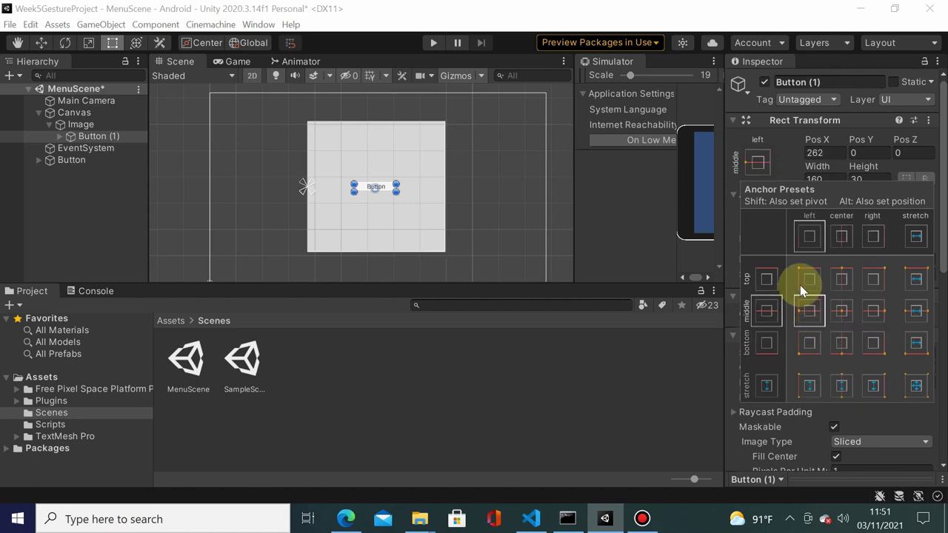
pyautogui.click(803, 280)
pyautogui.click(844, 311)
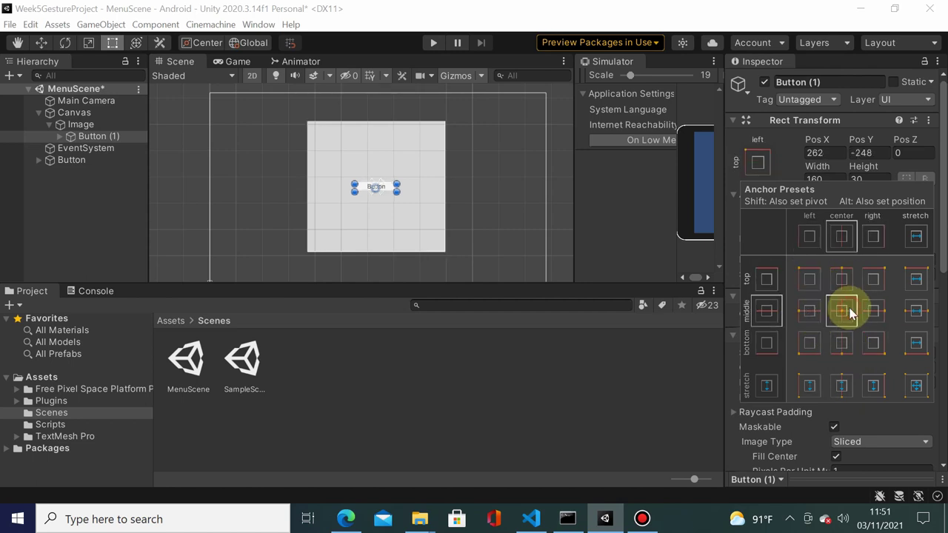
pyautogui.hotkey('shift', 'alt')
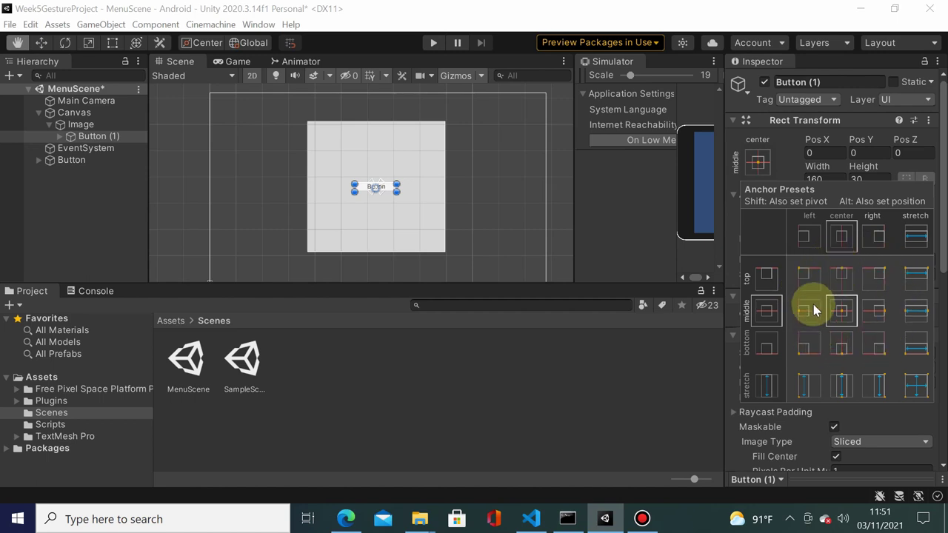
# Alt-click the presets to move Button (1) around the Image's edges and corners, ending at centre
pyautogui.keyDown('alt'); pyautogui.click(800, 279); pyautogui.keyUp('alt')
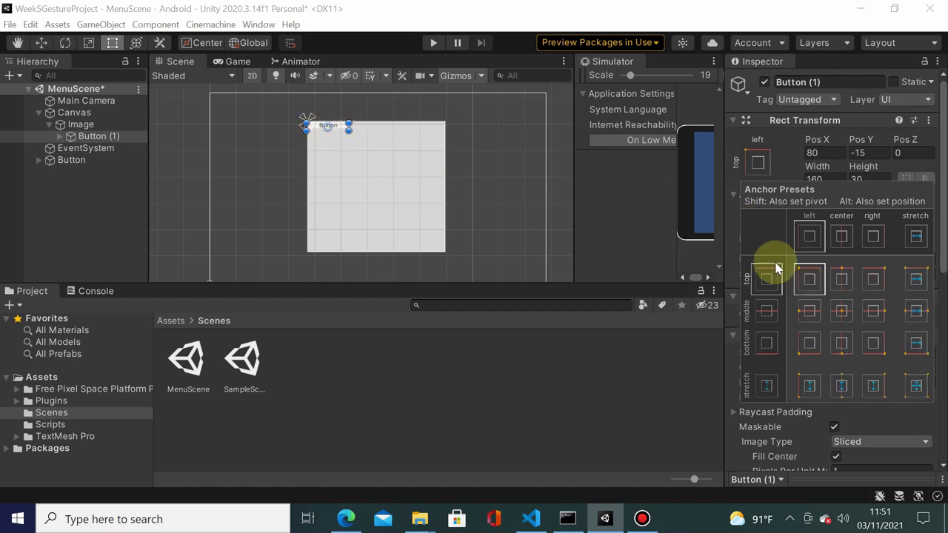
pyautogui.press('alt')
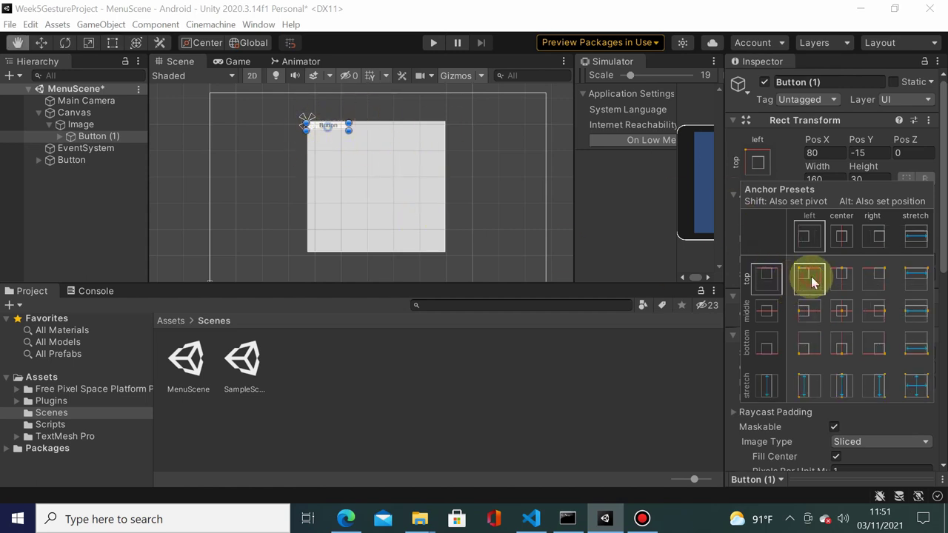
pyautogui.keyDown('alt'); pyautogui.click(841, 281); pyautogui.keyUp('alt')
pyautogui.keyDown('alt'); pyautogui.click(881, 280); pyautogui.keyUp('alt')
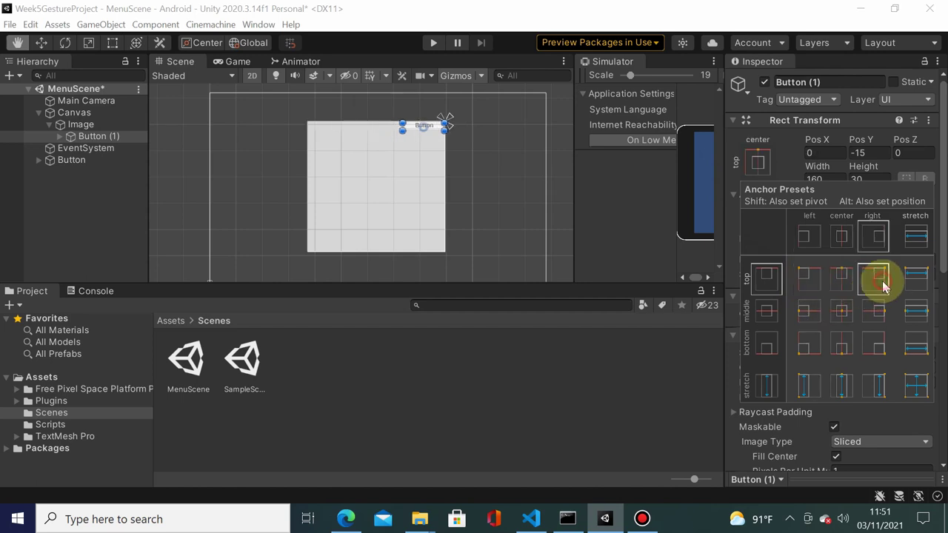
pyautogui.keyDown('alt'); pyautogui.click(880, 317); pyautogui.keyUp('alt')
pyautogui.keyDown('alt'); pyautogui.click(874, 345); pyautogui.keyUp('alt')
pyautogui.keyDown('alt'); pyautogui.click(835, 346); pyautogui.keyUp('alt')
pyautogui.keyDown('alt'); pyautogui.click(807, 340); pyautogui.keyUp('alt')
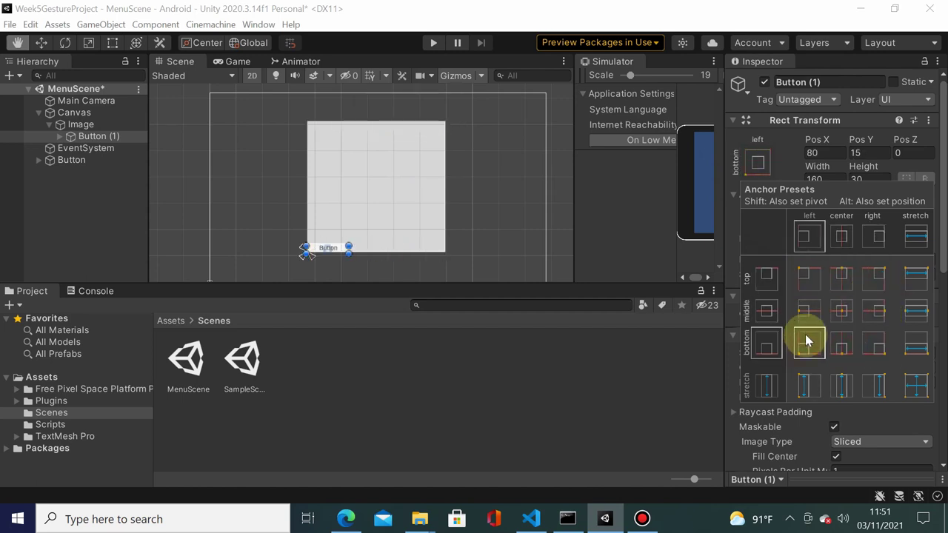
pyautogui.keyDown('alt'); pyautogui.click(804, 312); pyautogui.keyUp('alt')
pyautogui.keyDown('alt'); pyautogui.click(812, 274); pyautogui.keyUp('alt')
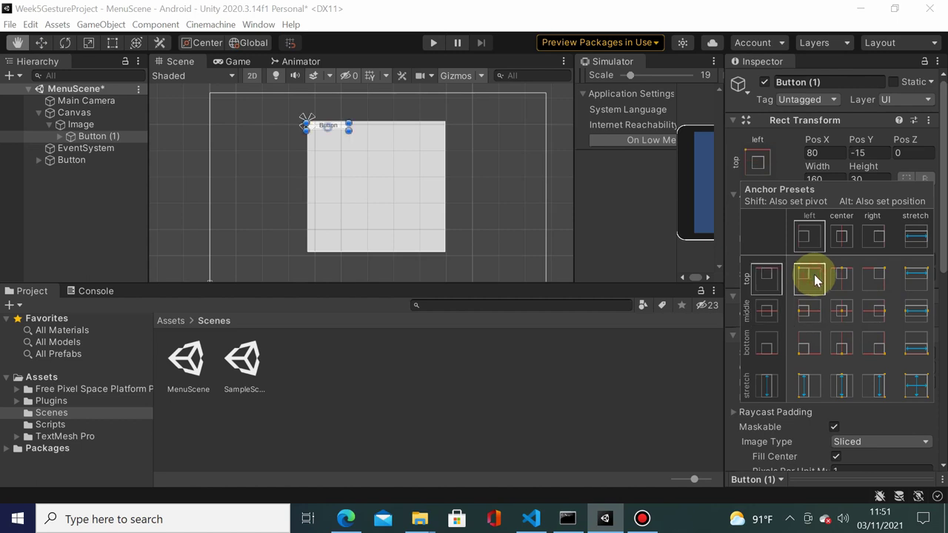
pyautogui.keyDown('alt'); pyautogui.click(844, 280); pyautogui.keyUp('alt')
pyautogui.keyDown('alt'); pyautogui.click(878, 279); pyautogui.keyUp('alt')
pyautogui.keyDown('alt'); pyautogui.click(879, 311); pyautogui.keyUp('alt')
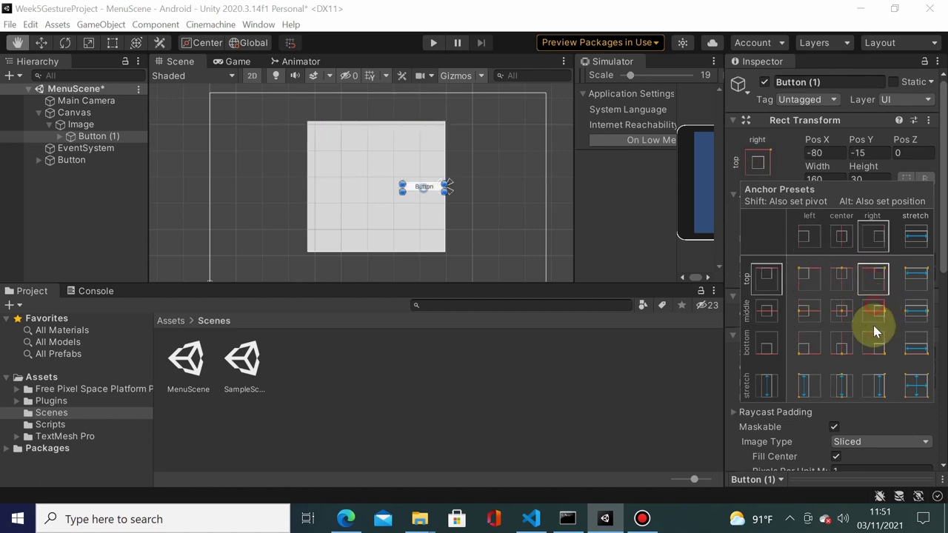
pyautogui.keyDown('alt'); pyautogui.click(870, 342); pyautogui.keyUp('alt')
pyautogui.keyDown('alt'); pyautogui.click(841, 340); pyautogui.keyUp('alt')
pyautogui.keyDown('alt'); pyautogui.click(844, 326); pyautogui.keyUp('alt')
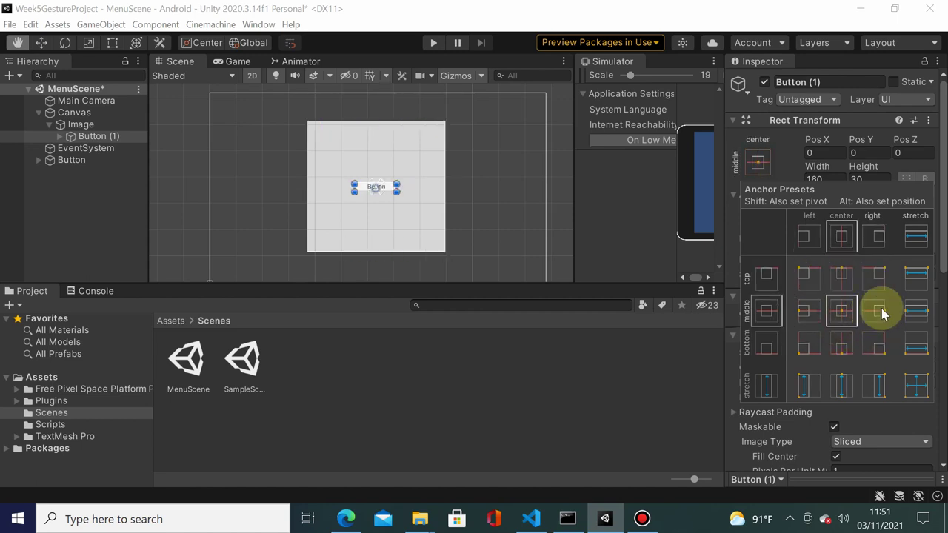
# Try middle-stretch and full-height stretch, finally anchoring Button (1) top-stretch across the Image's top edge
pyautogui.keyDown('alt'); pyautogui.click(918, 311); pyautogui.keyUp('alt')
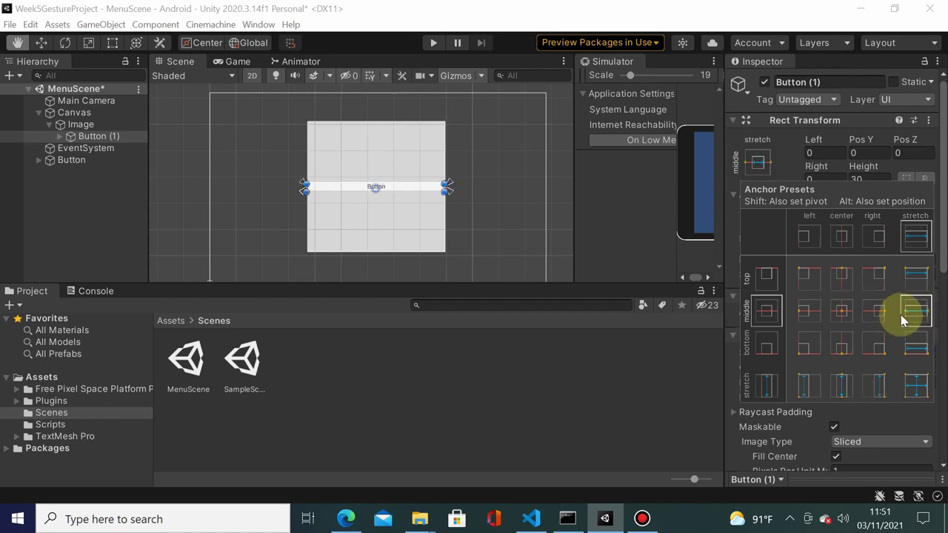
pyautogui.click(844, 282)
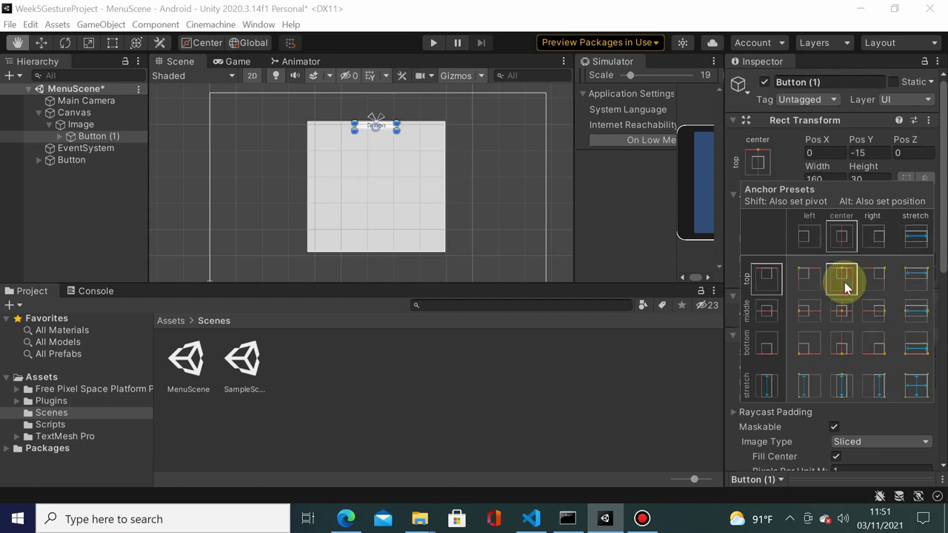
pyautogui.click(915, 311)
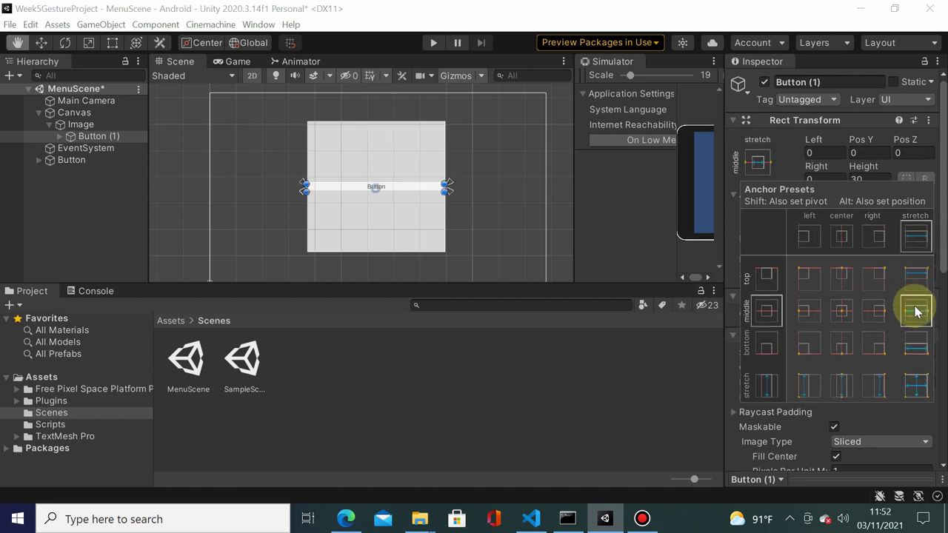
pyautogui.click(912, 278)
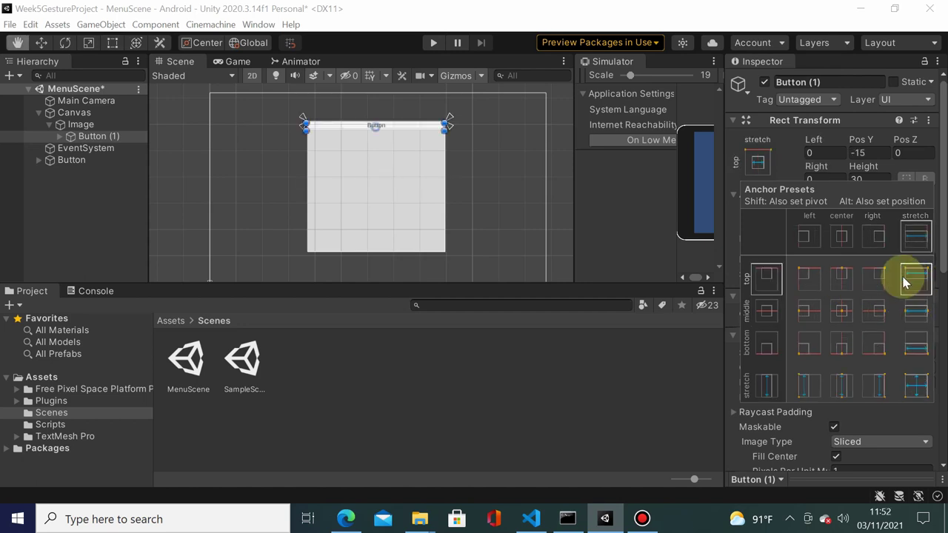
pyautogui.click(844, 386)
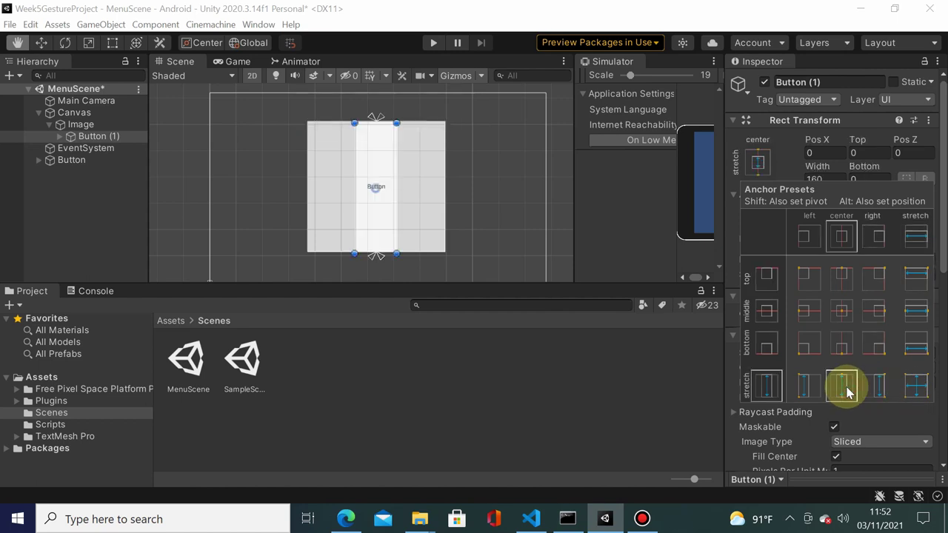
pyautogui.click(918, 276)
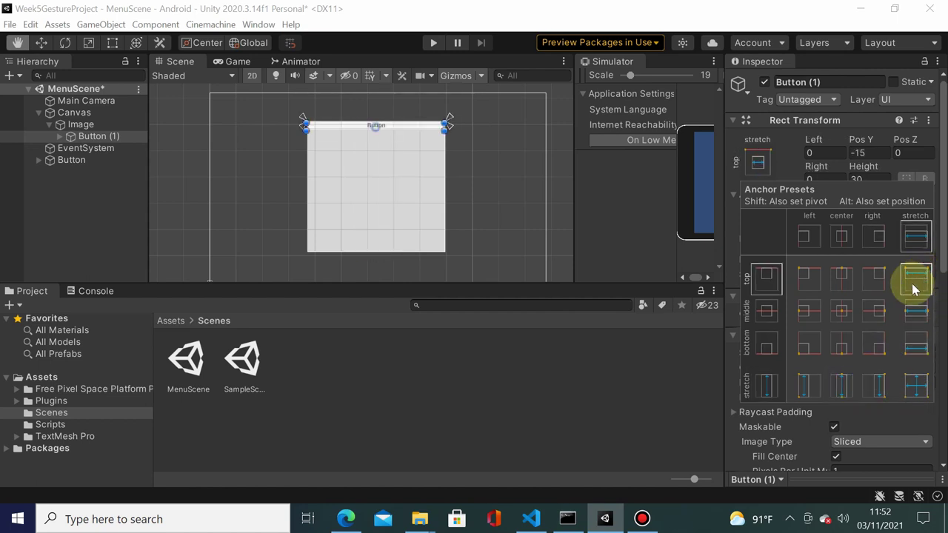
# Close the Anchor Presets popup and inspect Button (1)'s anchors, Min 0,1 to Max 1,1
pyautogui.press('t')
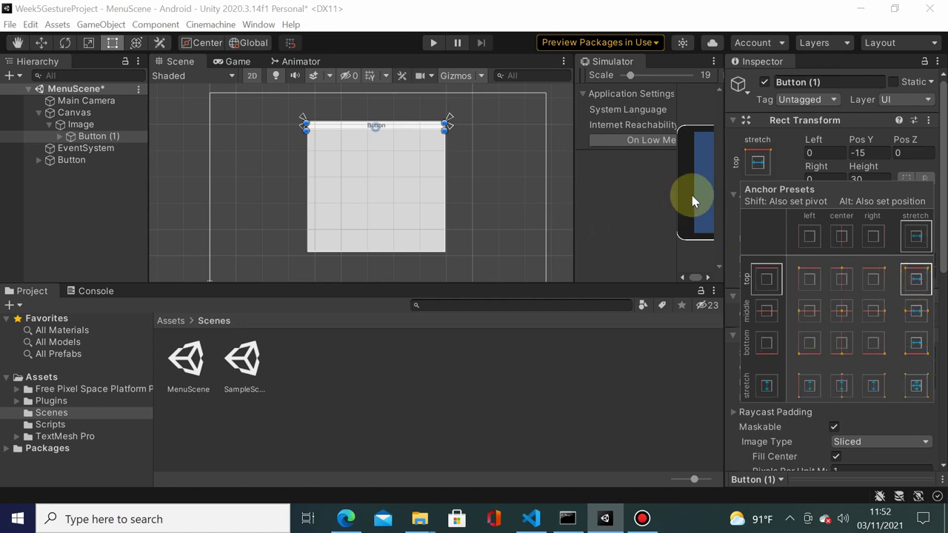
pyautogui.press('q')
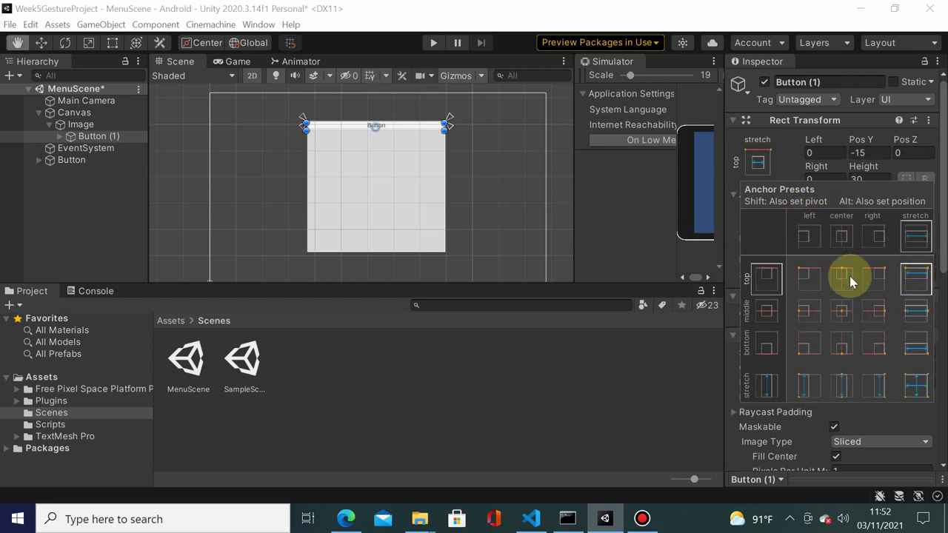
pyautogui.press('t')
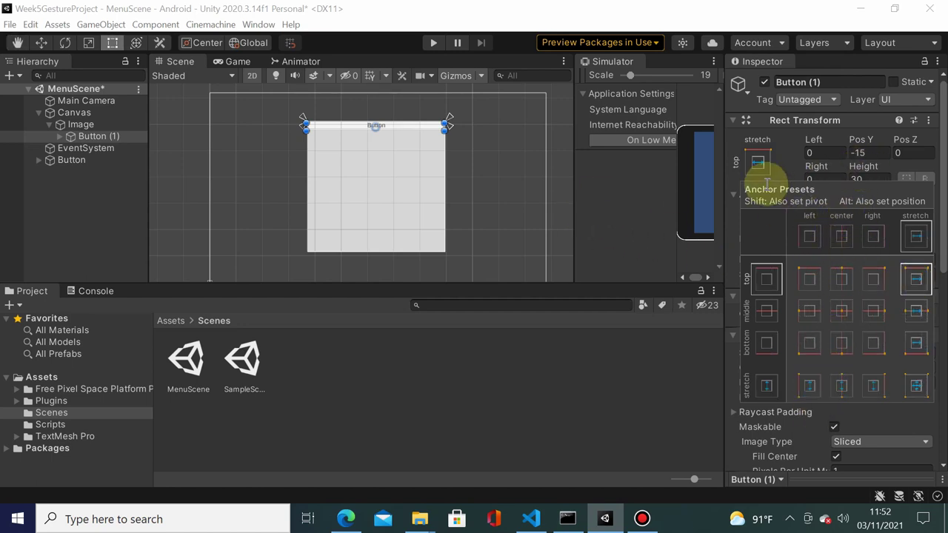
pyautogui.click(785, 163)
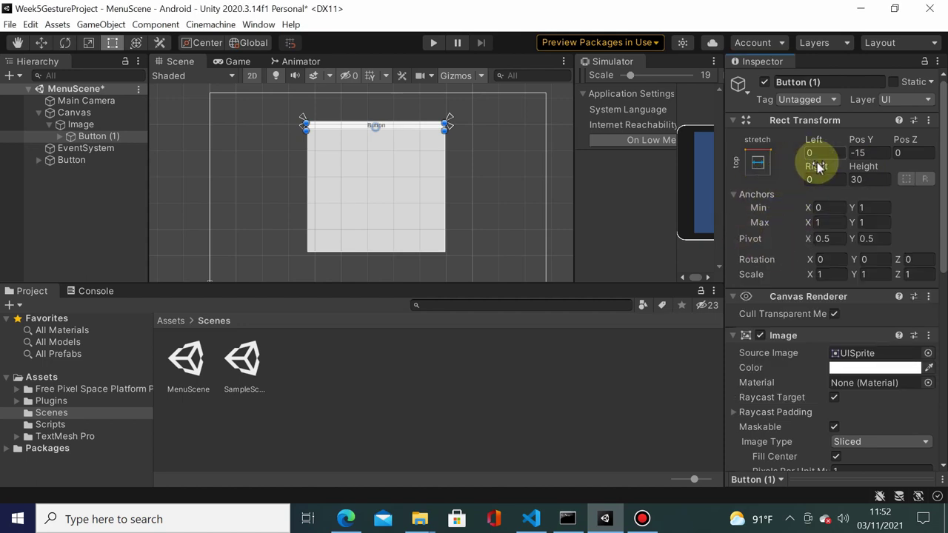
pyautogui.scroll(2, 383, 155)
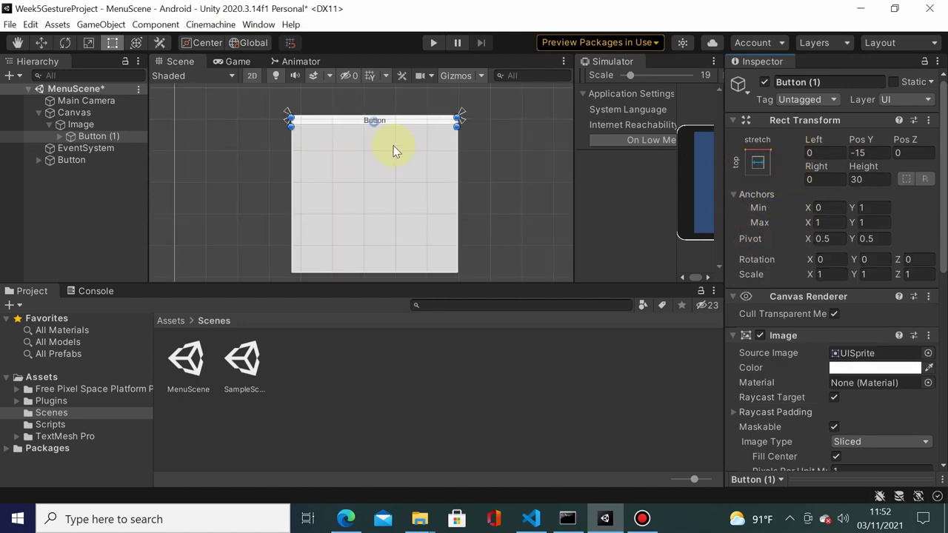
pyautogui.scroll(3, 395, 150)
pyautogui.moveTo(398, 165)
pyautogui.mouseDown(button='middle')
pyautogui.moveTo(404, 214)
pyautogui.moveTo(393, 204)
pyautogui.mouseUp(button='middle')
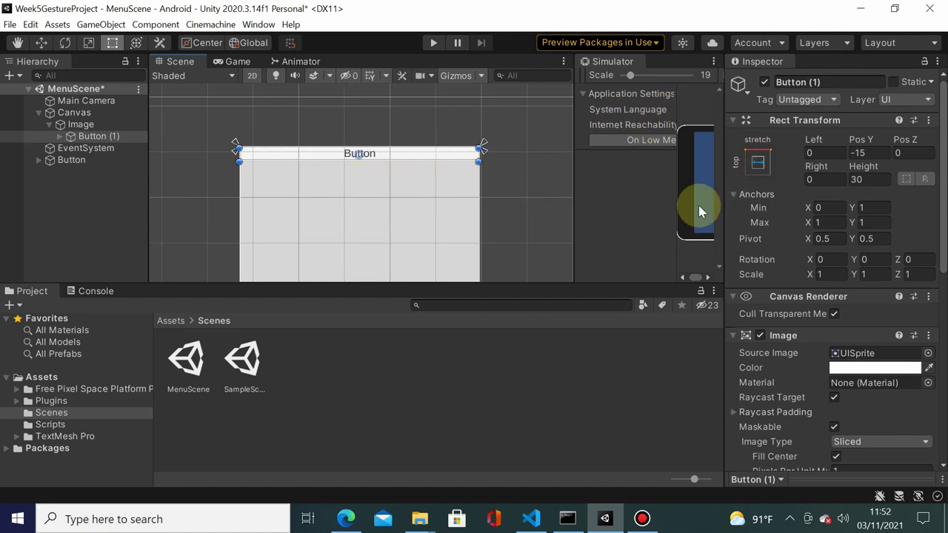
pyautogui.scroll(-2, 492, 196)
pyautogui.scroll(-2, 485, 177)
pyautogui.moveTo(499, 203)
pyautogui.mouseDown(button='middle')
pyautogui.moveTo(478, 180)
pyautogui.moveTo(473, 207)
pyautogui.mouseUp(button='middle')
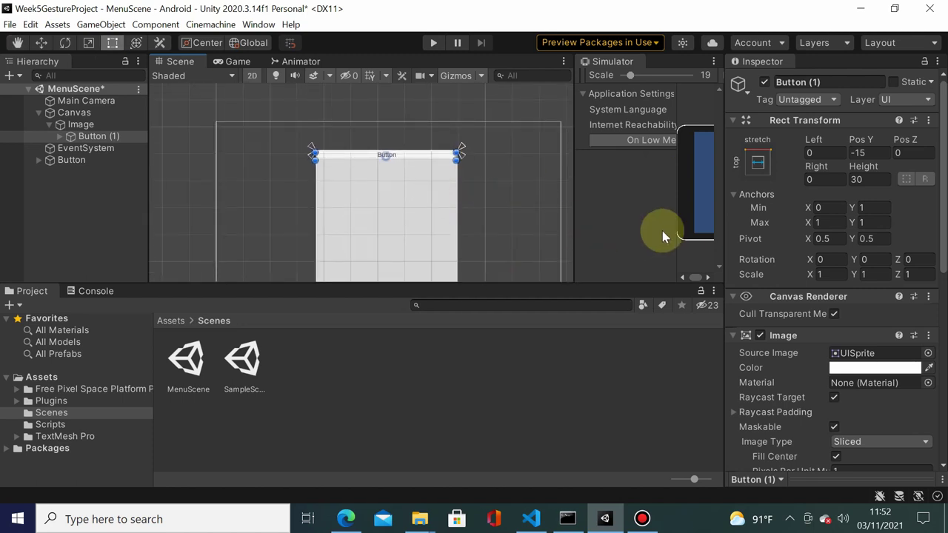